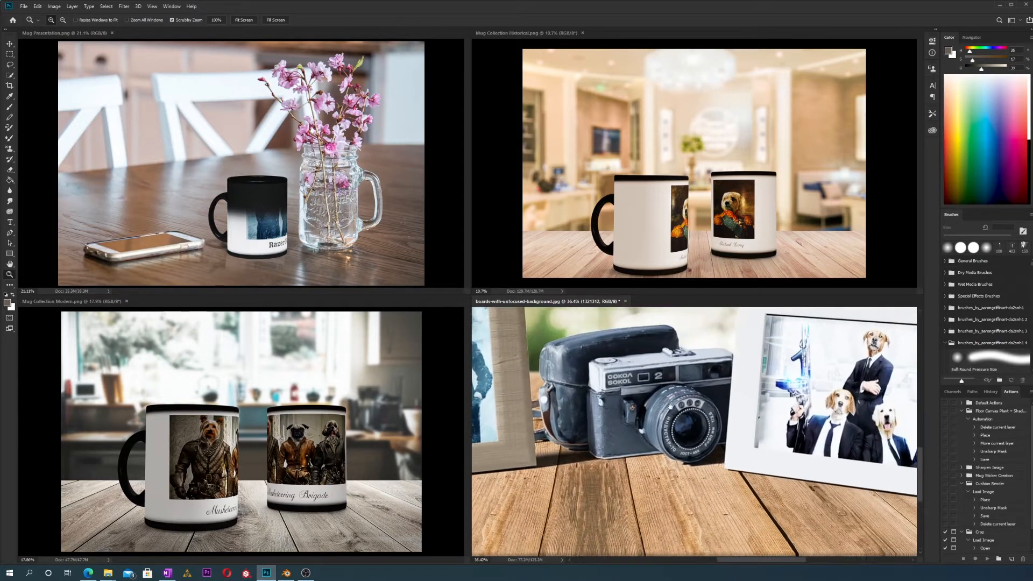
left_click_drag(514, 456, 780, 453)
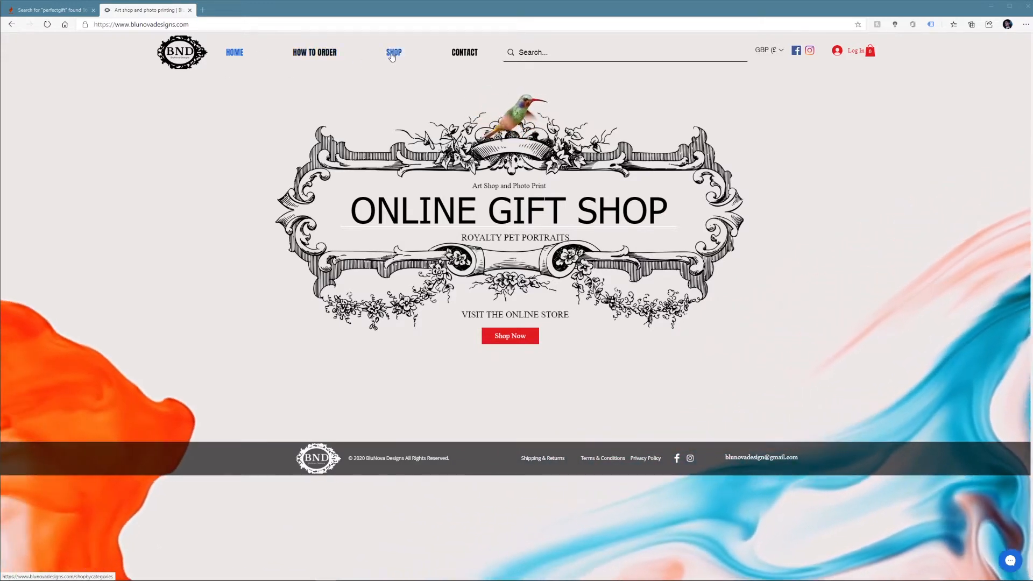
Step: Open the Canvas Print category of the online gift shop and browse the modern pet portrait canvases
left_click(392, 54)
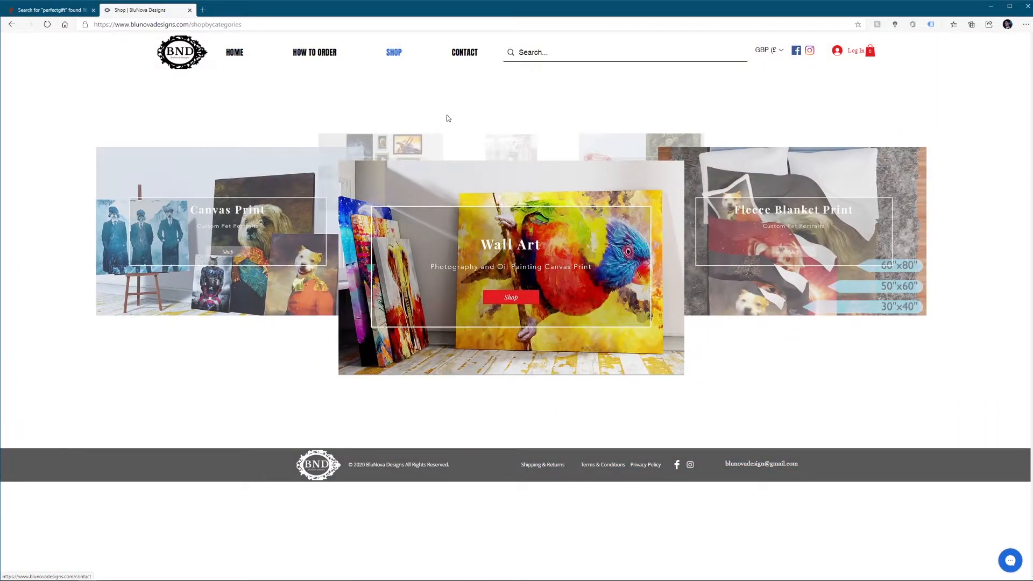
left_click(320, 304)
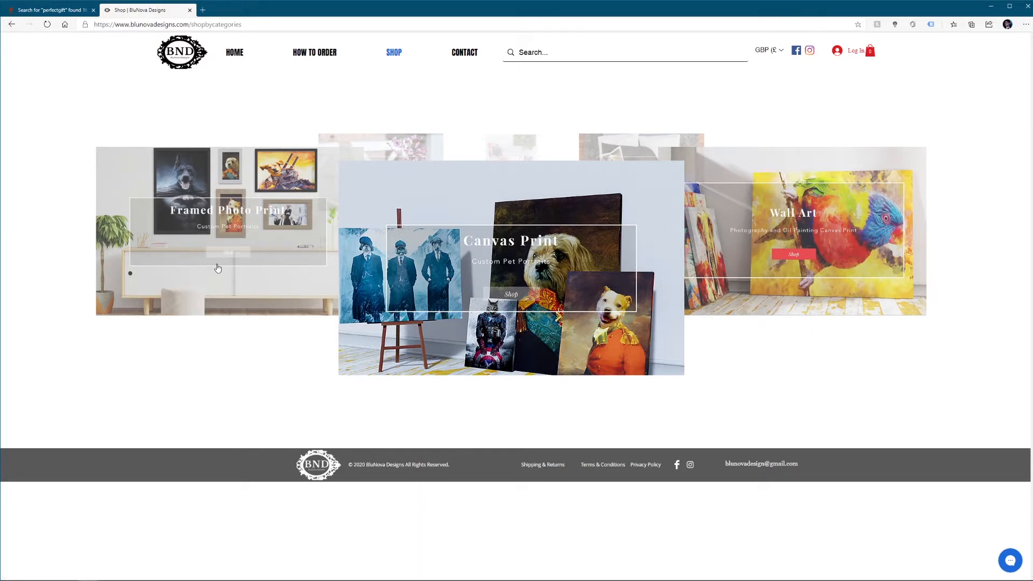
left_click(498, 295)
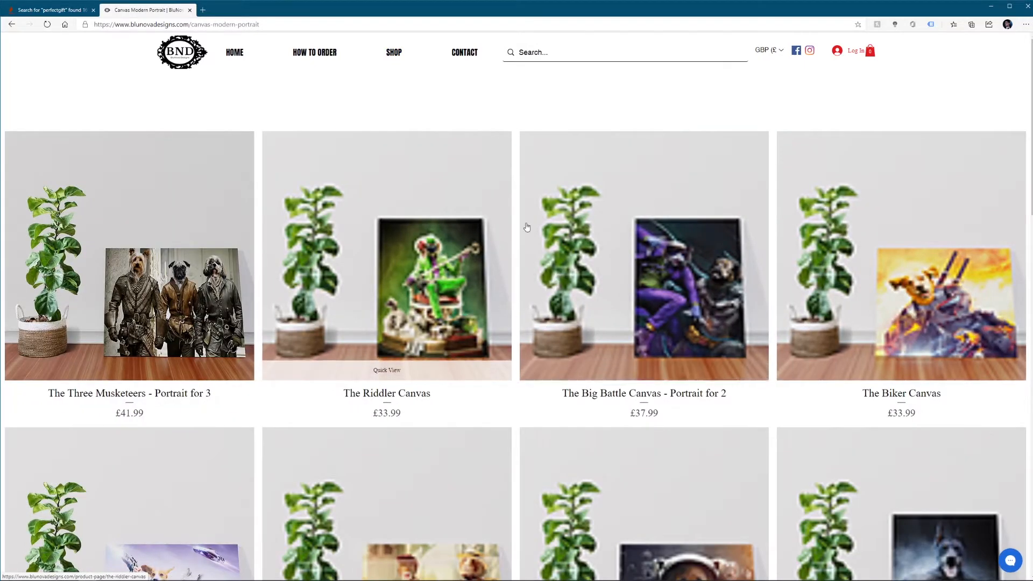
scroll(527, 227, "down", 5)
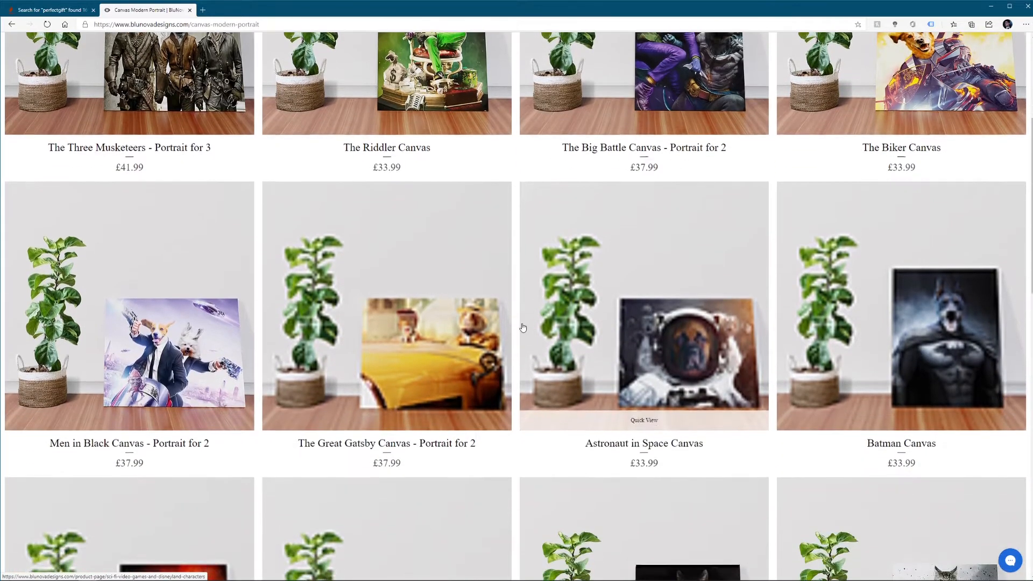
scroll(523, 327, "down", 3)
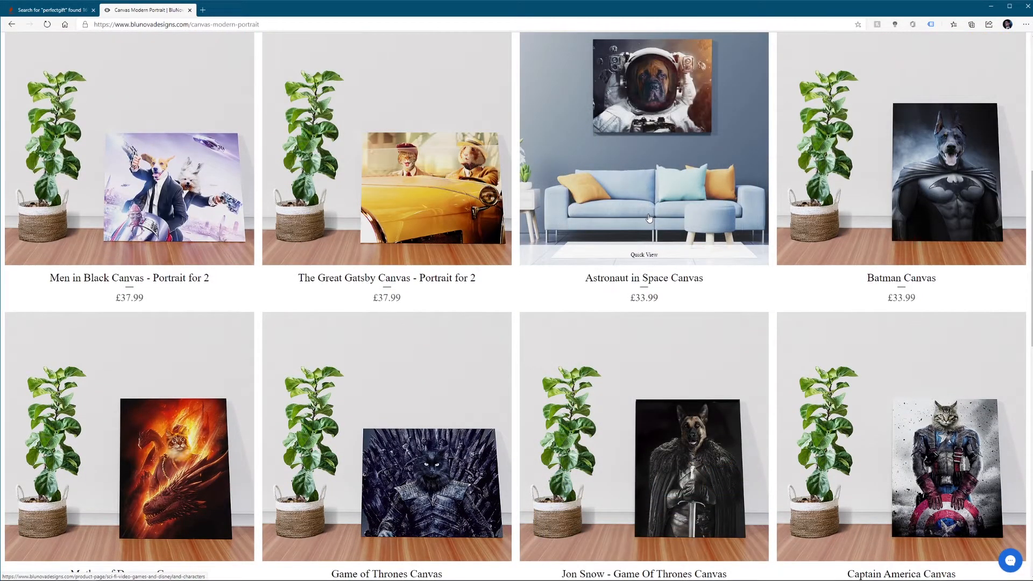
scroll(649, 217, "down", 2)
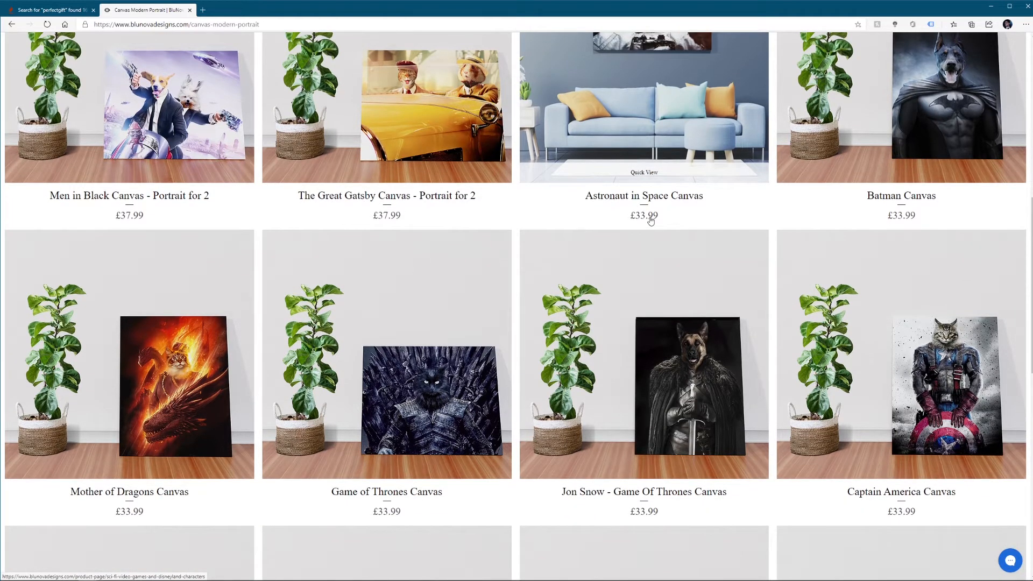
scroll(651, 220, "down", 3)
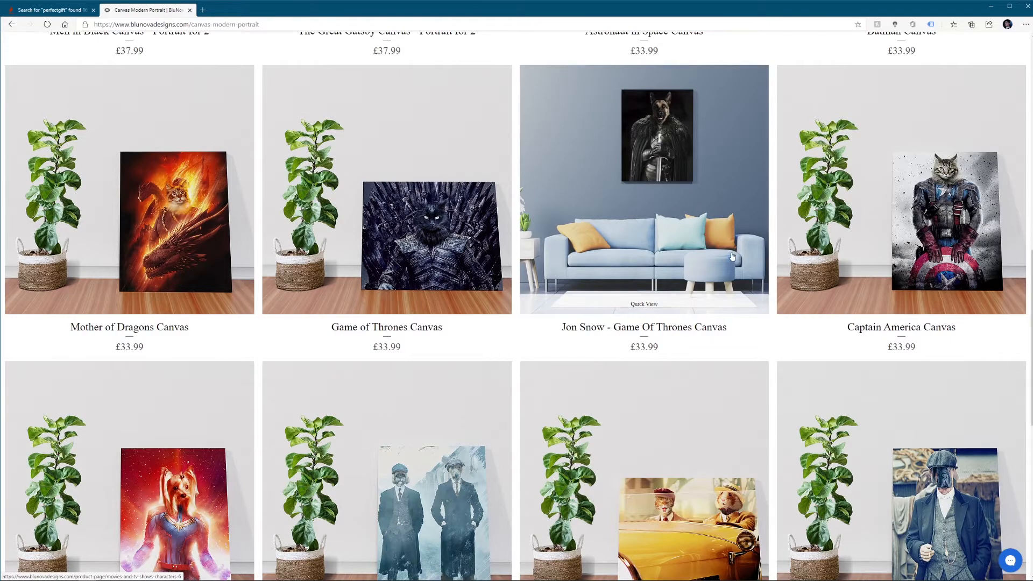
scroll(733, 255, "down", 6)
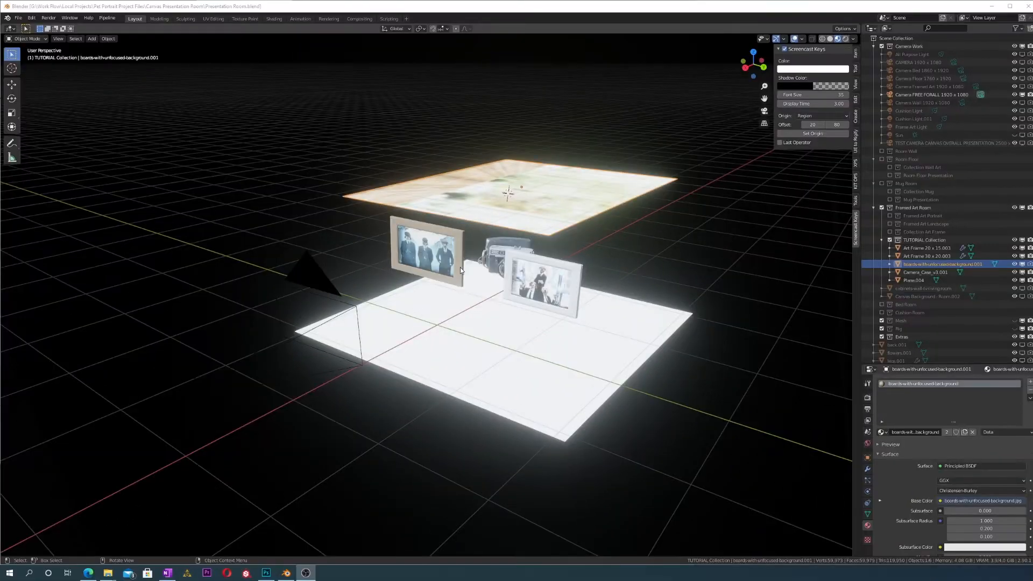
Step: Switch to Blender, select the horizontal wooden-boards background plane and set its Y rotation to 90°
middle_click_drag(488, 250, 466, 331)
scroll(422, 291, "up", 1)
left_click(452, 280)
scroll(467, 336, "up", 1)
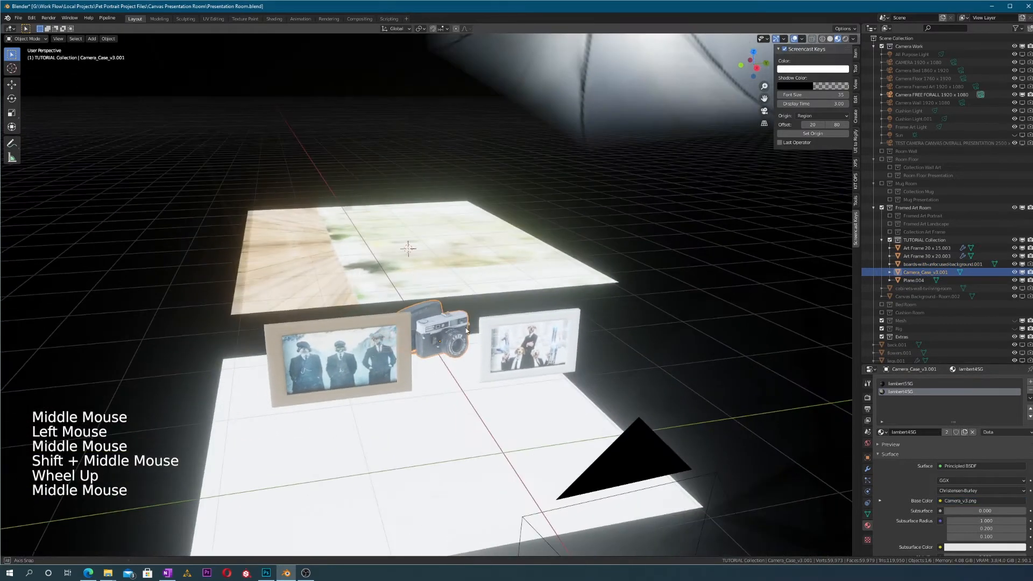
left_click(490, 281)
middle_click_drag(501, 267, 498, 242)
key("r")
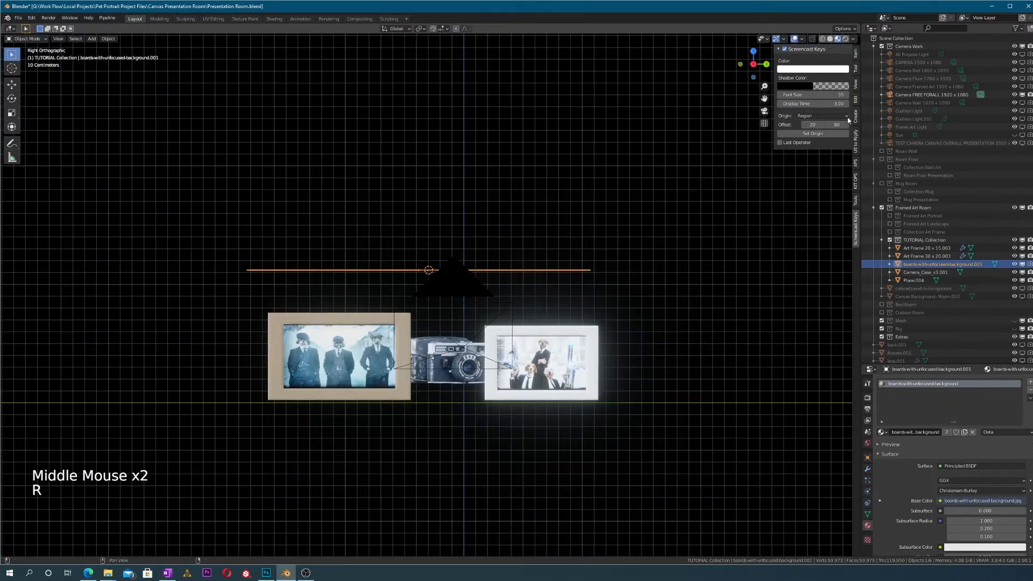
left_click(856, 57)
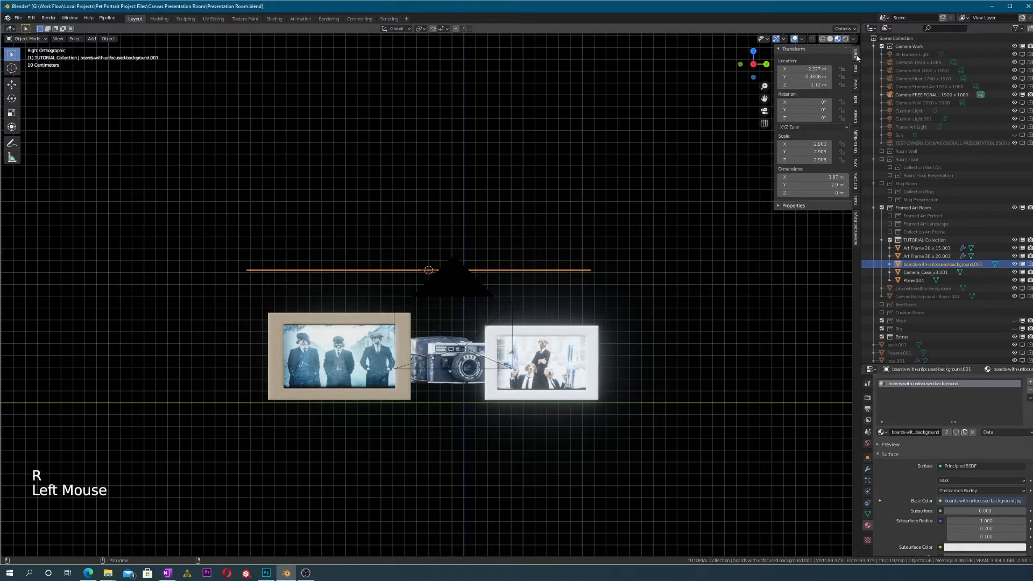
left_click_drag(814, 111, 844, 111)
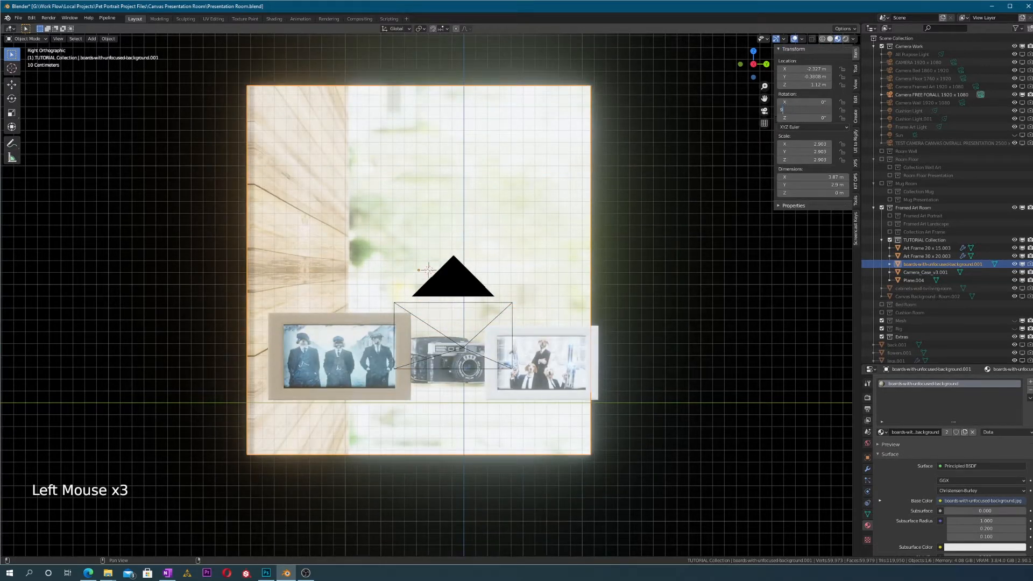
type("0")
key("Return")
Step: Rotate the background plane -90° in the right side view so its wooden boards lie along the lower edge
left_click_drag(808, 120, 847, 103)
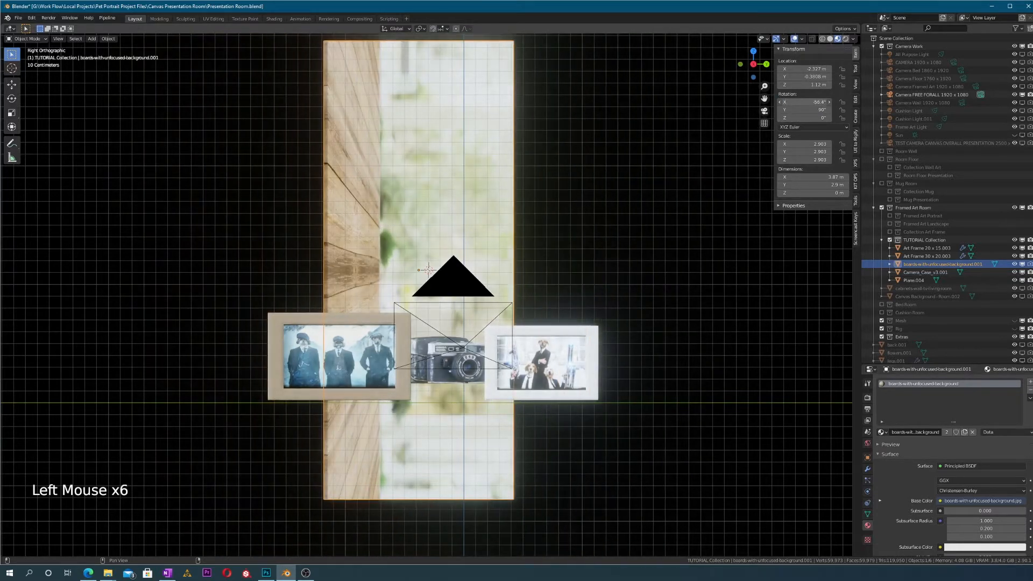
right_click(816, 103)
mouse_move(625, 173)
middle_mouse_down()
mouse_move(606, 178)
mouse_move(618, 175)
middle_mouse_up()
key("r")
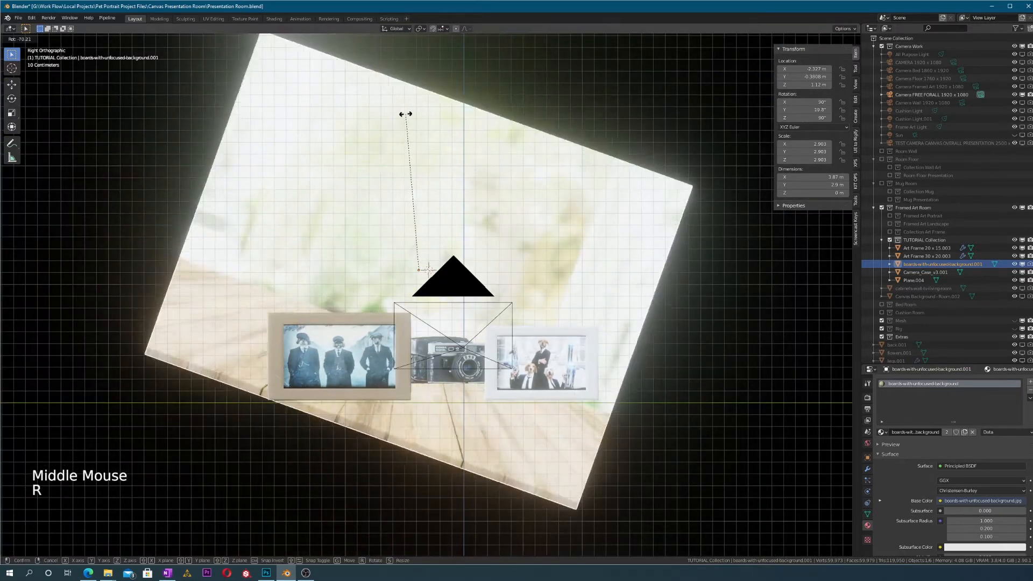
left_click(366, 142)
scroll(533, 209, "up", 2)
scroll(537, 210, "down", 2)
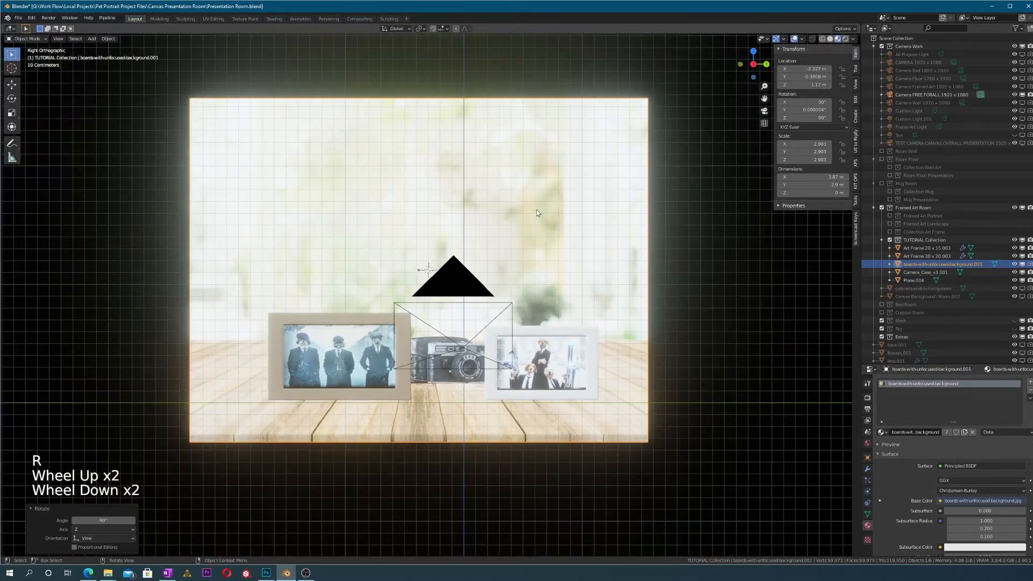
middle_click_drag(554, 207, 522, 254, "shift")
scroll(554, 210, "down", 2)
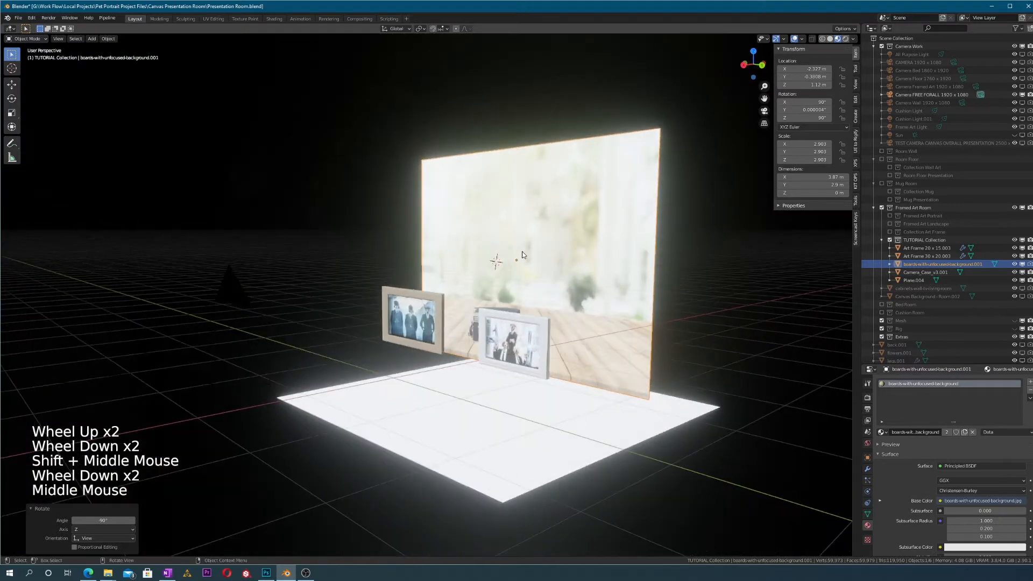
Step: Check the upright background plane behind the frames through the scene camera and from the side
key("KP_0")
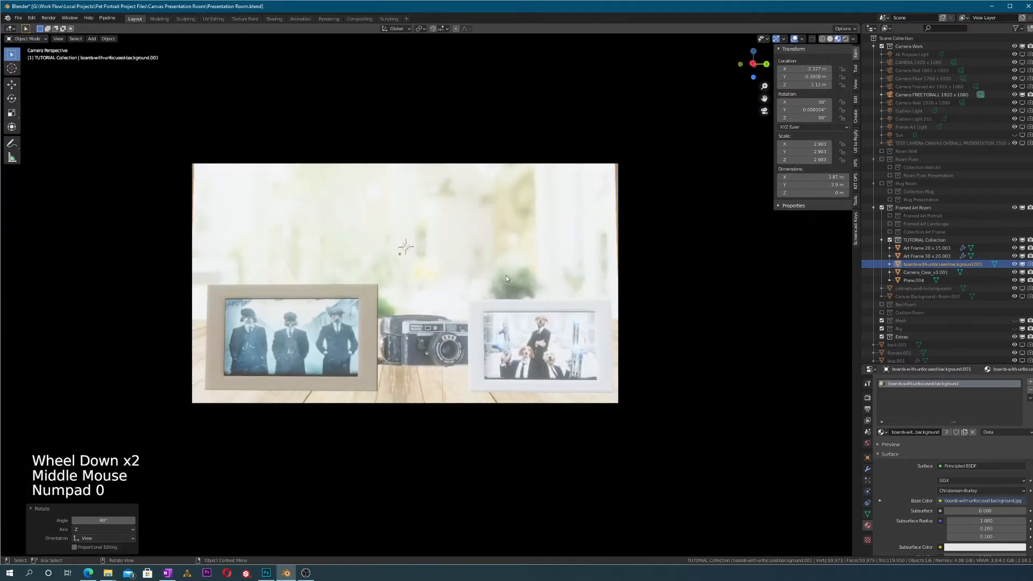
scroll(506, 278, "down", 1)
scroll(505, 278, "up", 1)
scroll(537, 290, "down", 2)
middle_click_drag(537, 289, 417, 327)
scroll(418, 327, "up", 1)
scroll(418, 327, "down", 4)
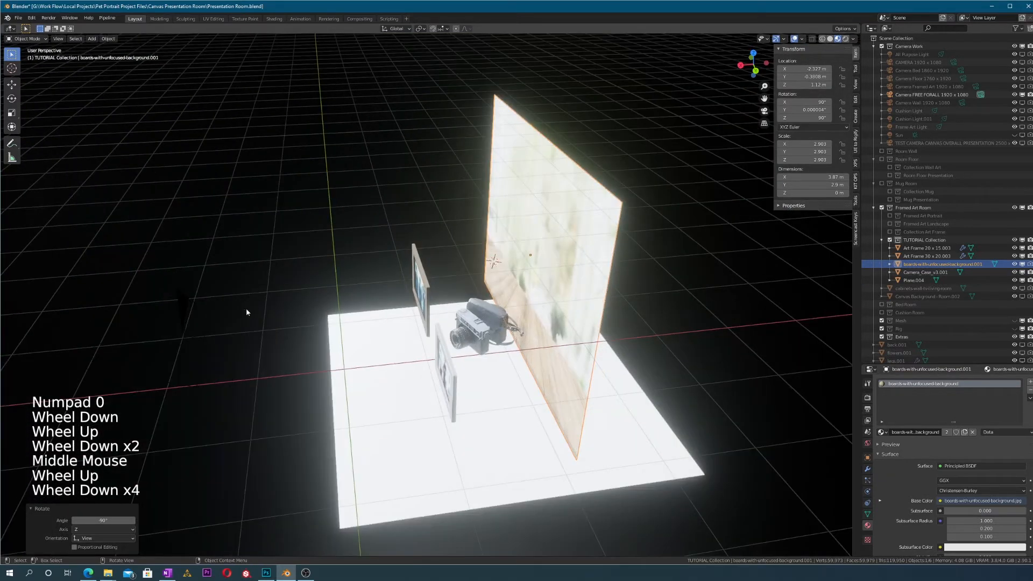
Step: Select the scene camera in front of the frames and open the scene's render settings
left_click(182, 311)
middle_click_drag(182, 311, 424, 280, "shift")
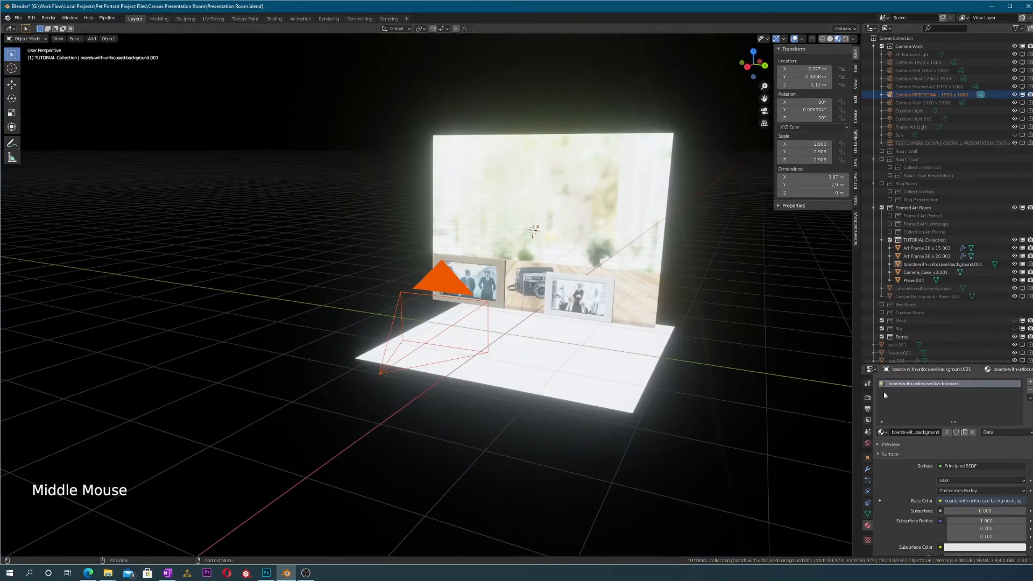
left_click(868, 409)
left_click(867, 398)
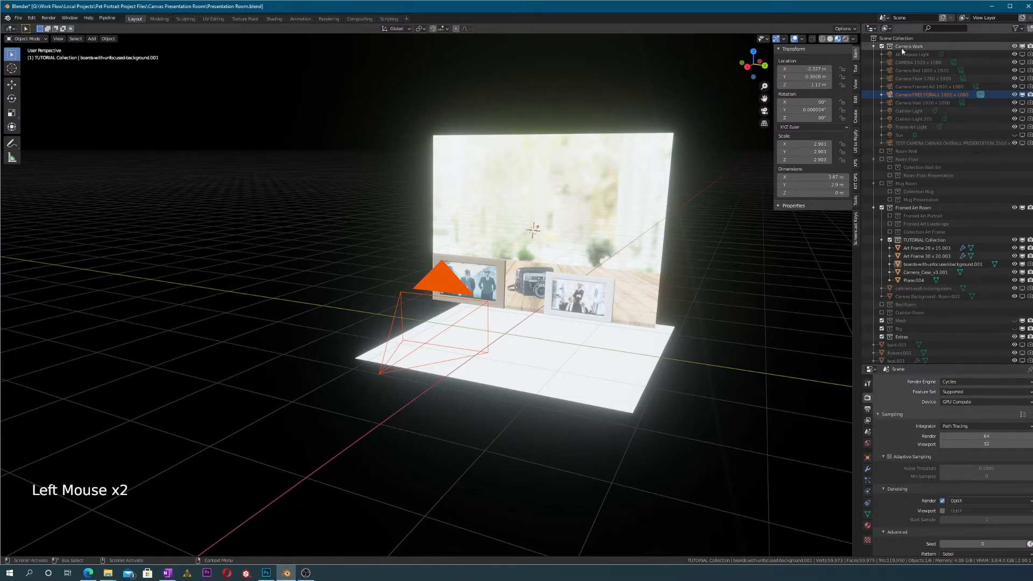
left_click(854, 39)
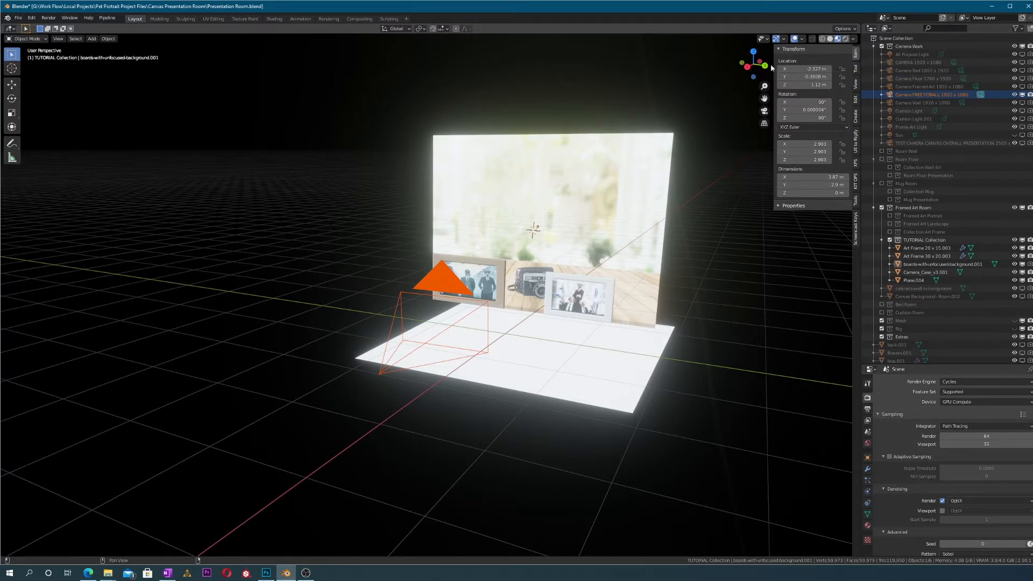
middle_click_drag(772, 67, 646, 127)
left_click(38, 132)
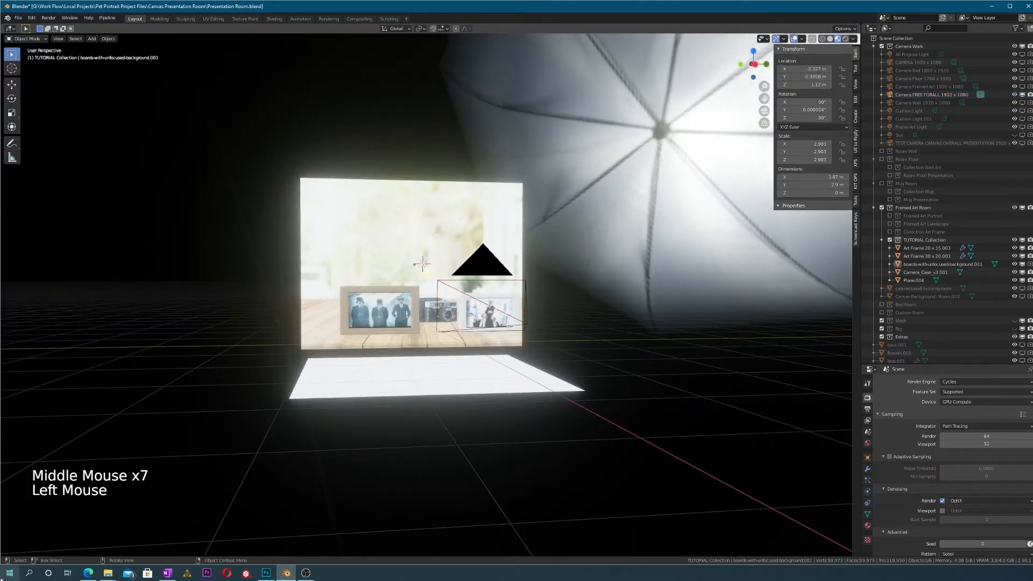
Step: Split the 3D viewport side by side and turn the new area into a Shader Editor
left_click_drag(3, 555, 411, 291)
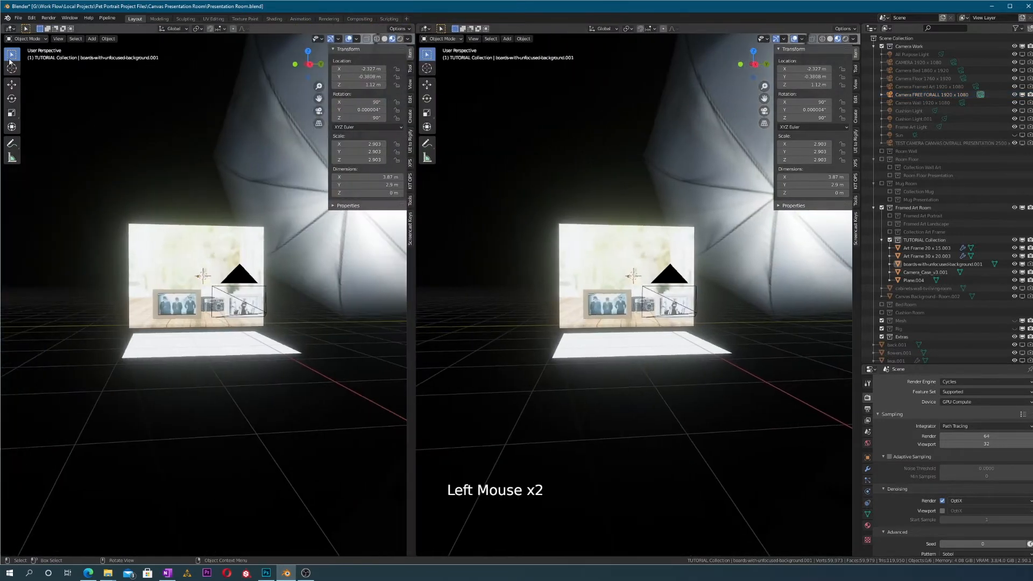
left_click(10, 28)
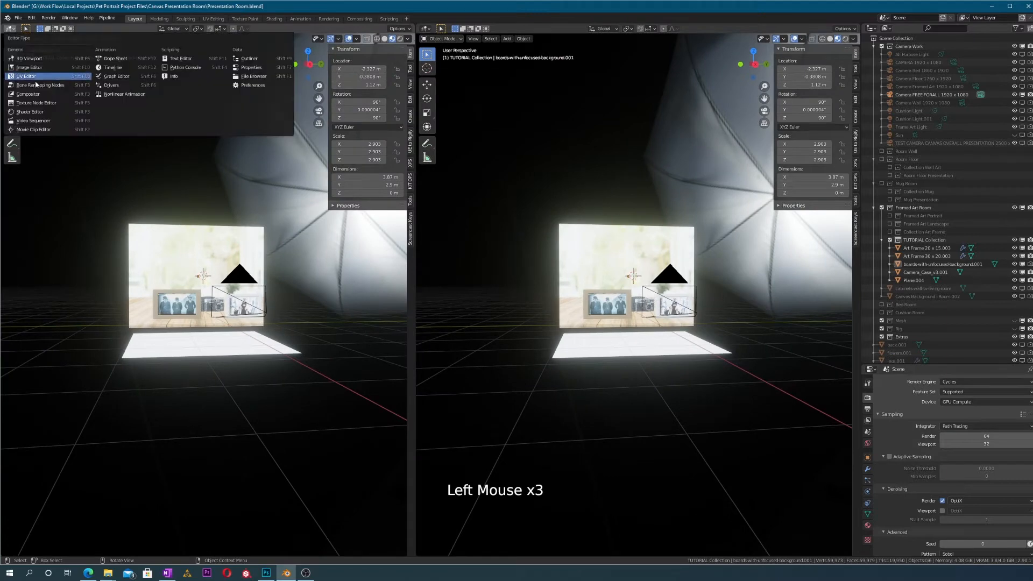
left_click(30, 112)
middle_click_drag(104, 145, 177, 146)
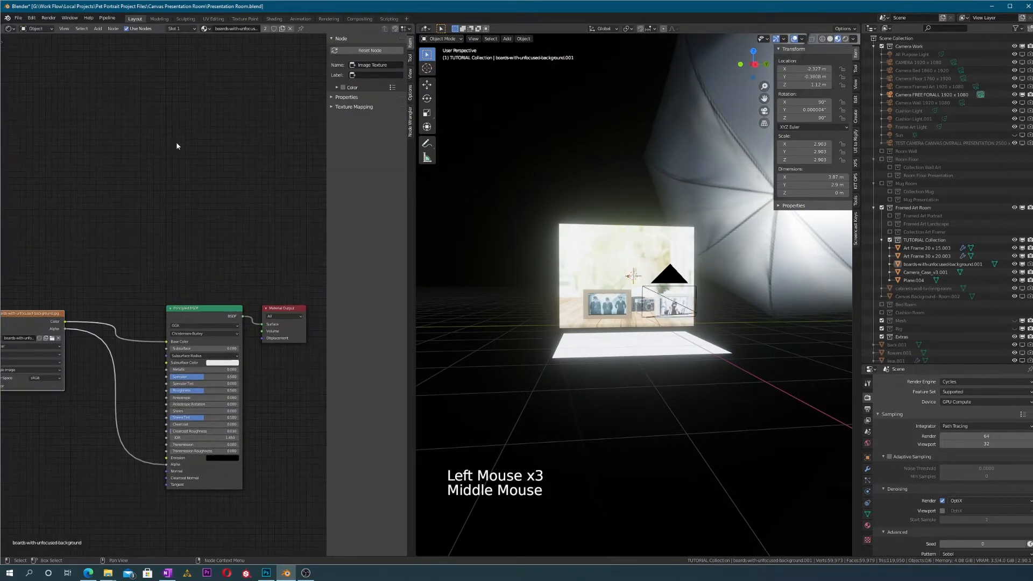
Step: Switch the Shader Editor to the World shader and bring the nodes feeding the Background node into view
left_click_drag(44, 28, 43, 50)
middle_click_drag(75, 150, 126, 143)
mouse_move(145, 289)
middle_mouse_down()
mouse_move(167, 224)
mouse_move(105, 280)
mouse_move(148, 283)
middle_mouse_up()
scroll(169, 224, "up", 9)
scroll(105, 280, "down", 11)
middle_click_drag(429, 246, 701, 227)
scroll(127, 304, "up", 3)
middle_click_drag(180, 305, 37, 263)
scroll(97, 278, "up", 4)
middle_click_drag(108, 272, 76, 279)
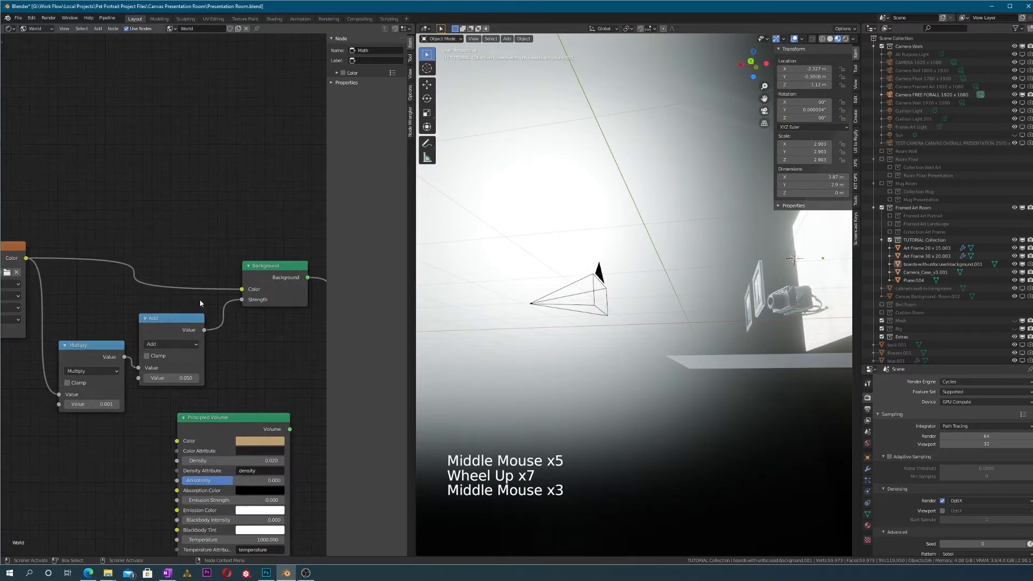
Step: Examine the lit environment and the framed-art set from several angles in the 3D viewport
middle_click_drag(635, 291, 558, 238)
scroll(733, 306, "up", 3)
scroll(639, 300, "down", 3)
middle_click_drag(517, 199, 541, 200)
middle_click_drag(541, 200, 567, 202)
scroll(715, 369, "up", 1)
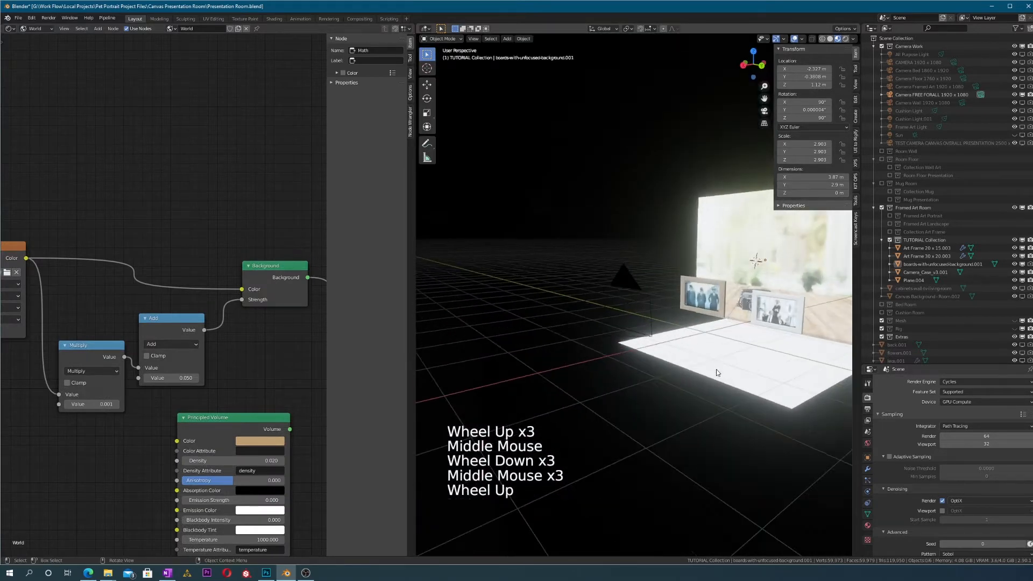
middle_click_drag(715, 369, 591, 309)
scroll(625, 325, "up", 3)
scroll(625, 325, "up", 1)
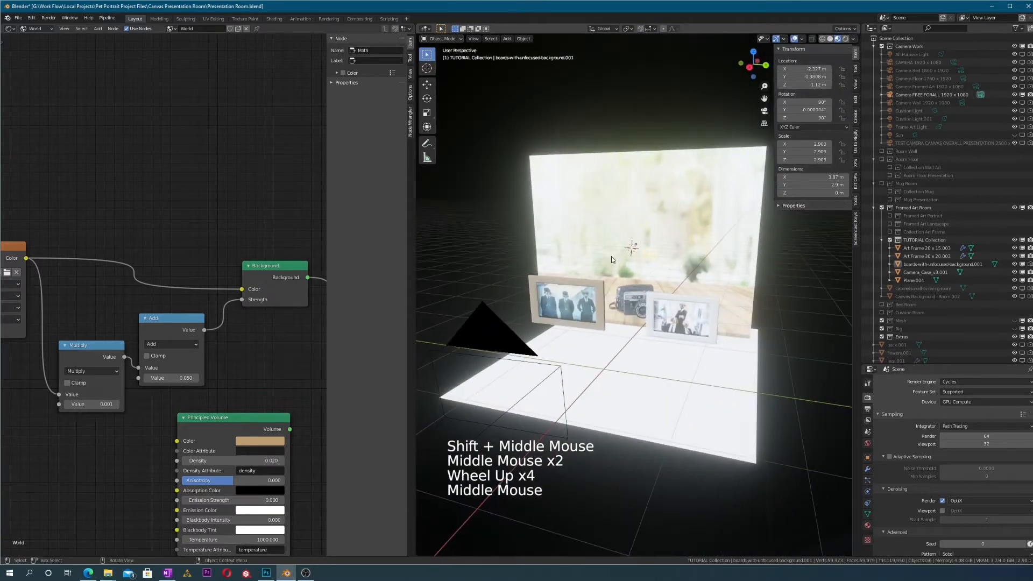
Step: Inspect the composition through the scene camera and select the brown picture frame
key("KP_0")
scroll(624, 337, "up", 6)
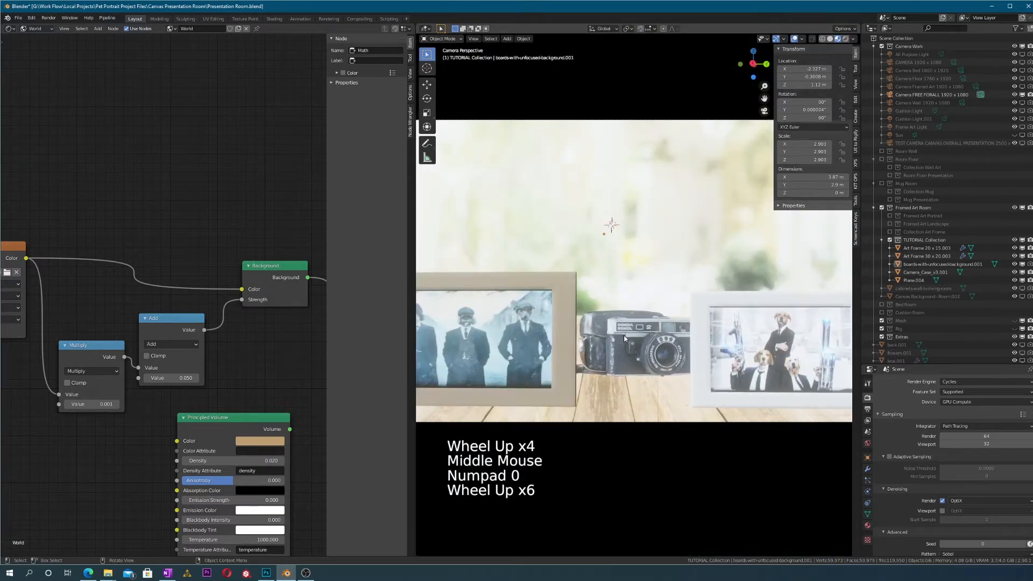
scroll(624, 338, "down", 1)
middle_click_drag(624, 337, 592, 318, "shift")
scroll(592, 318, "down", 2)
left_click(569, 302)
scroll(569, 302, "up", 1)
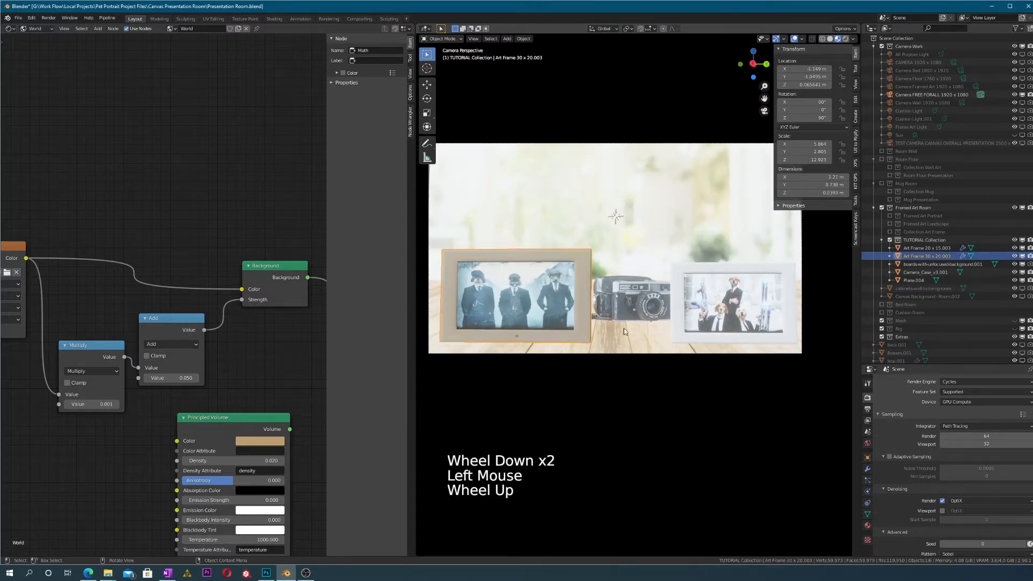
Step: Select the background plane and check its placement behind the frames from an angle and through the camera
left_click(660, 225)
middle_click_drag(661, 225, 671, 368)
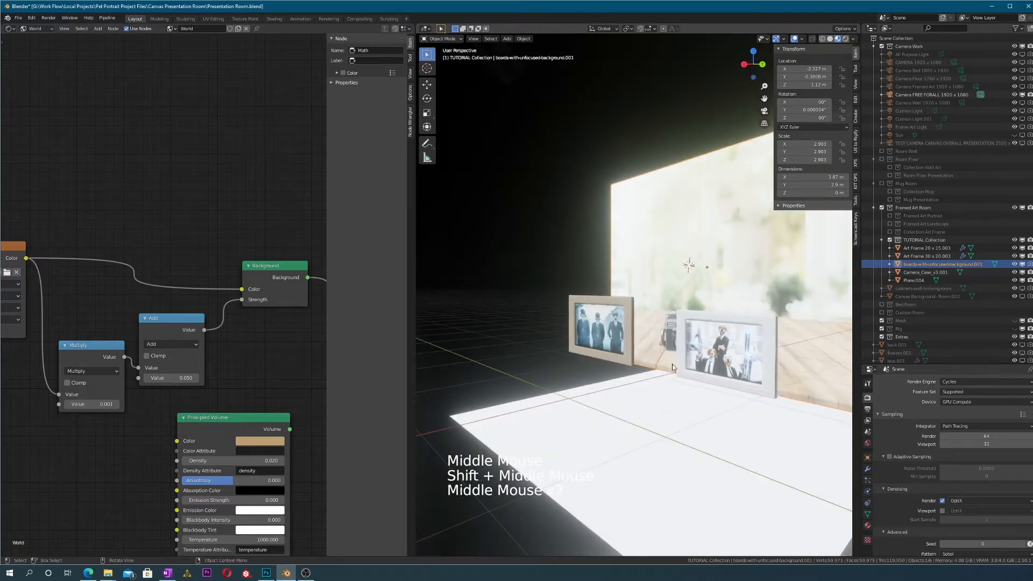
middle_click_drag(612, 342, 617, 309)
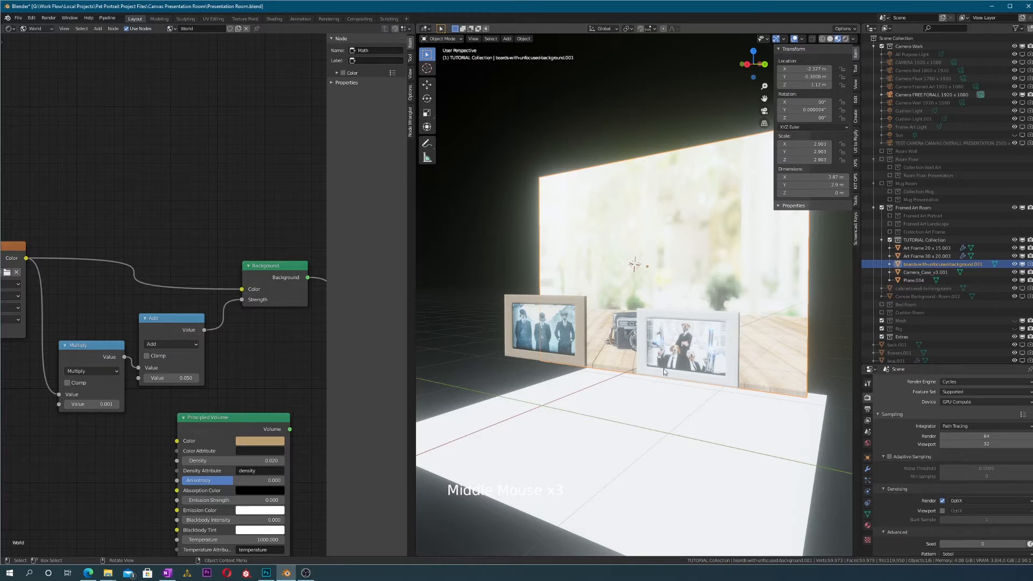
key("KP_0")
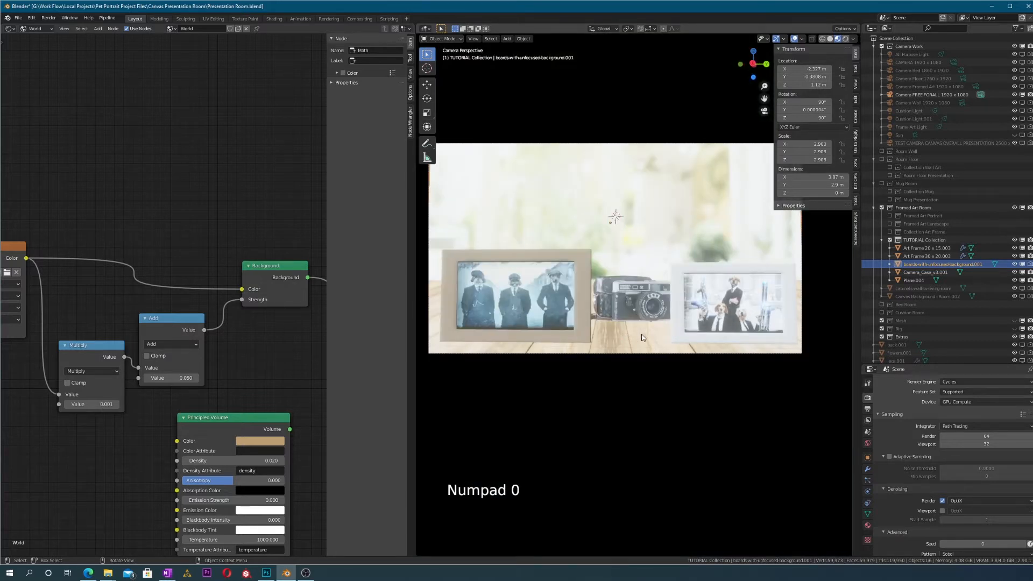
scroll(612, 329, "down", 1)
middle_click_drag(618, 324, 627, 344, "shift")
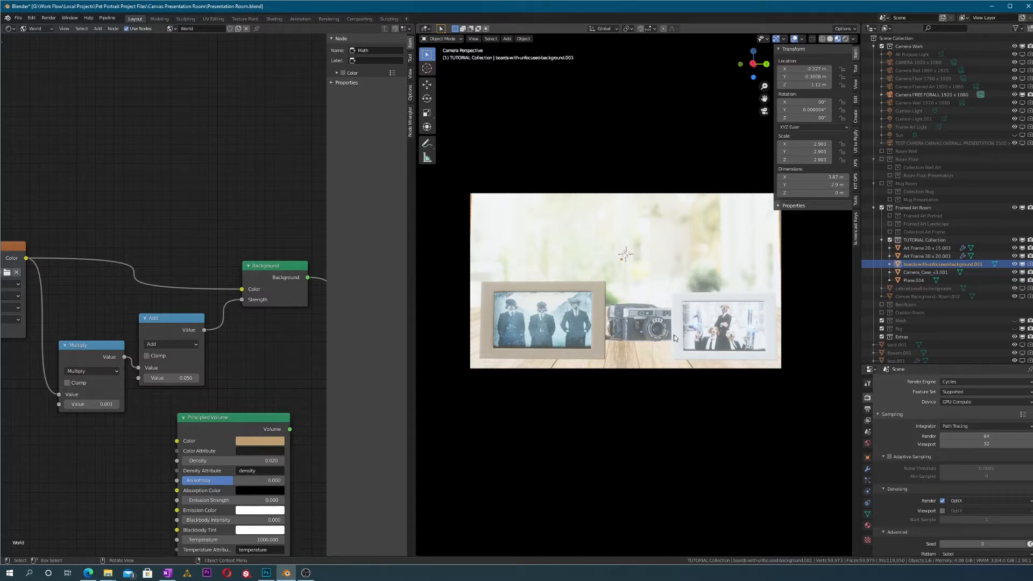
Step: Isolate the wooden-boards background plane and the white floor plane together in local view
scroll(643, 367, "up", 1)
left_click(644, 367)
middle_click_drag(644, 366, 614, 372)
scroll(689, 254, "down", 3)
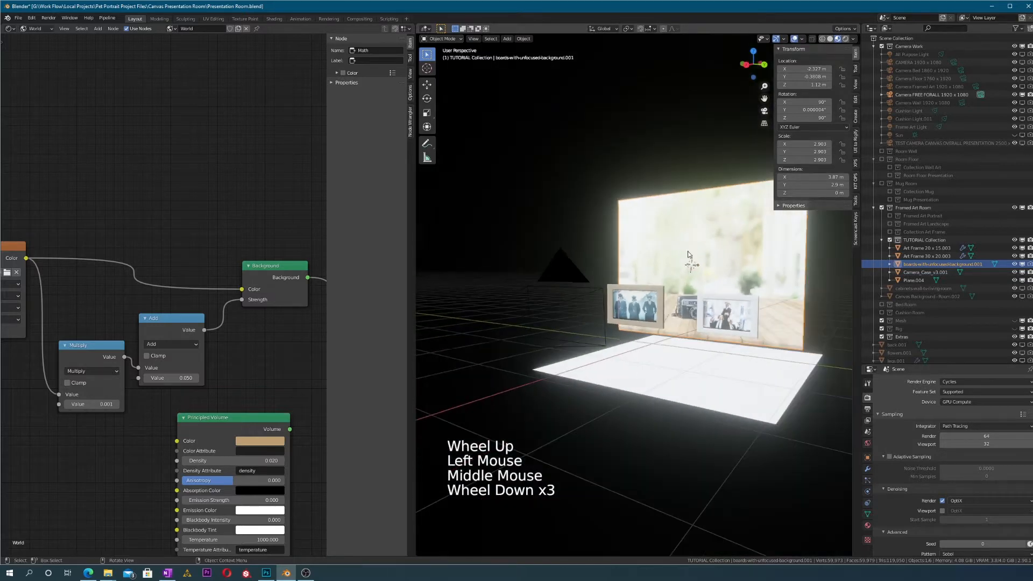
left_click(682, 281)
middle_click_drag(682, 282, 661, 290, "shift")
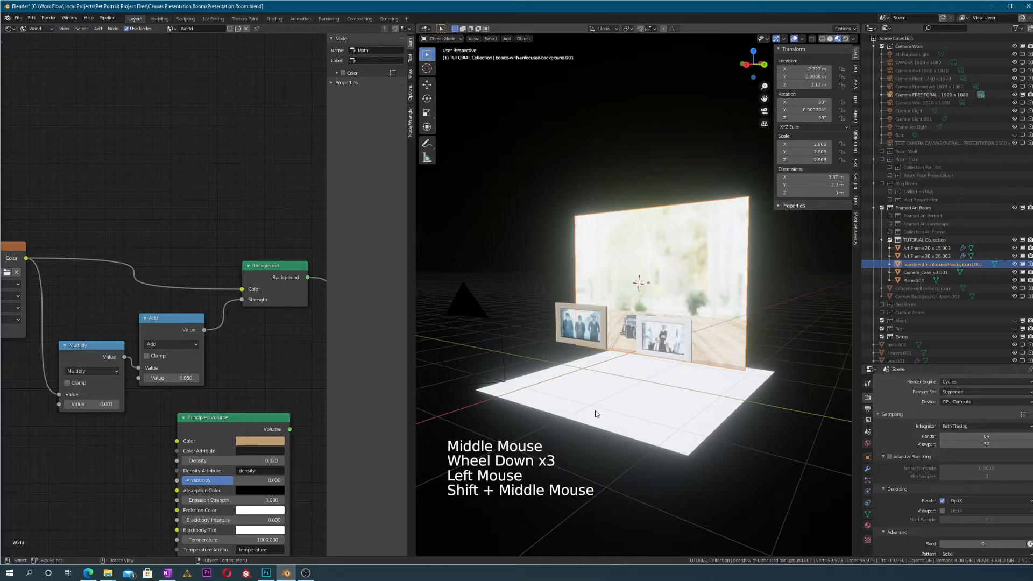
left_click(624, 404, "shift")
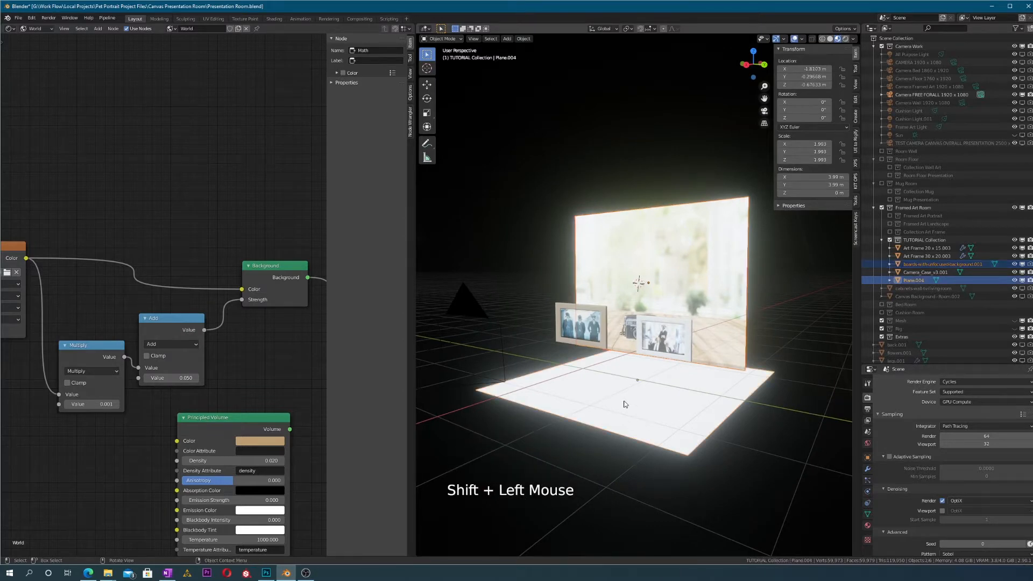
key("slash")
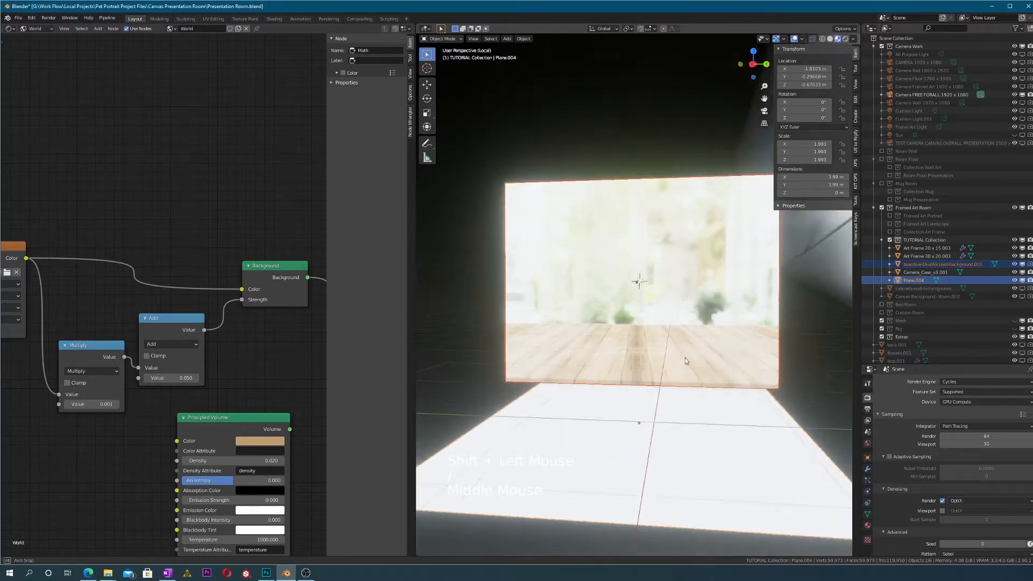
middle_click_drag(685, 358, 664, 478)
key("KP_0")
scroll(698, 354, "down", 2)
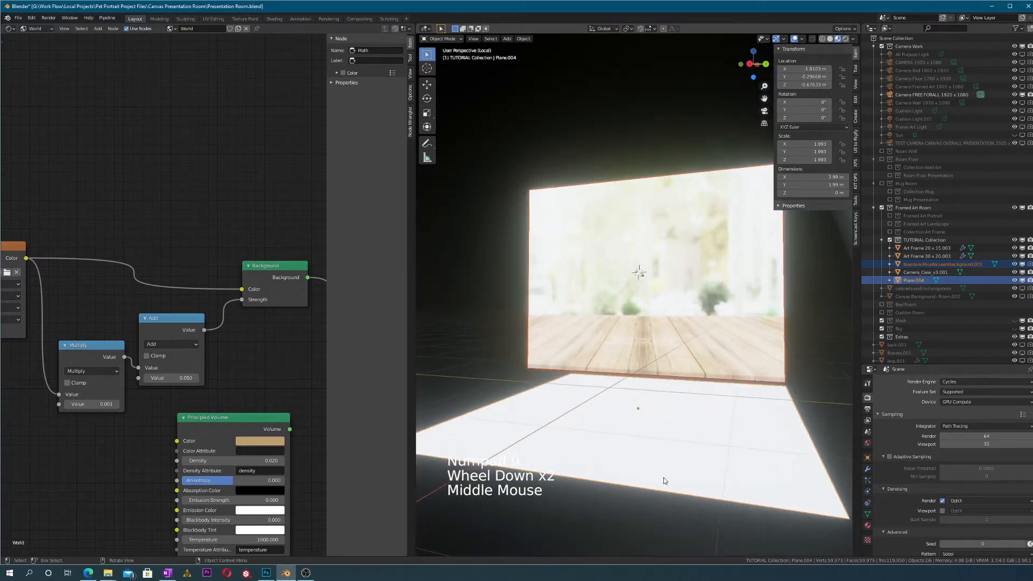
Step: Raise the floor plane about 0.81 m along Z and check it through the scene camera
left_click(669, 415)
middle_click_drag(671, 397, 679, 394)
key("g")
key("z")
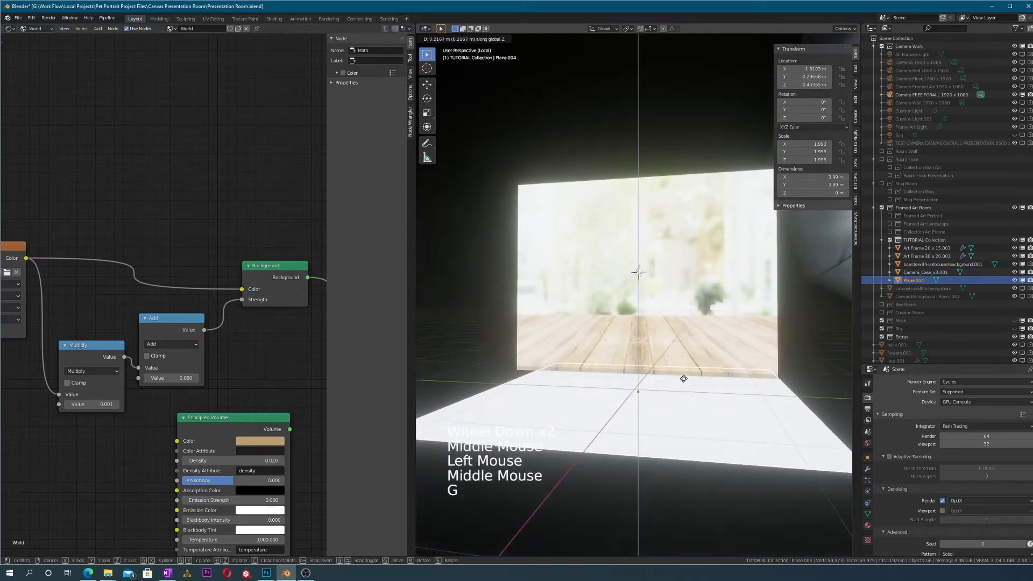
left_click(696, 336)
key("KP_0")
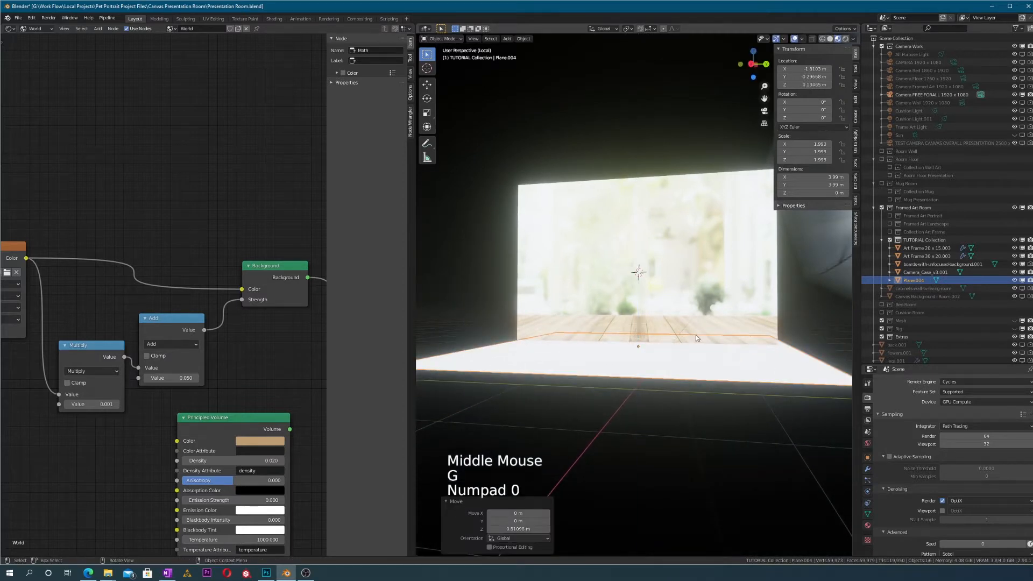
Step: Lower the floor plane about 0.04 m along Z while comparing it with the boards in the camera view
scroll(615, 350, "up", 3)
scroll(615, 347, "up", 2)
scroll(618, 346, "down", 4)
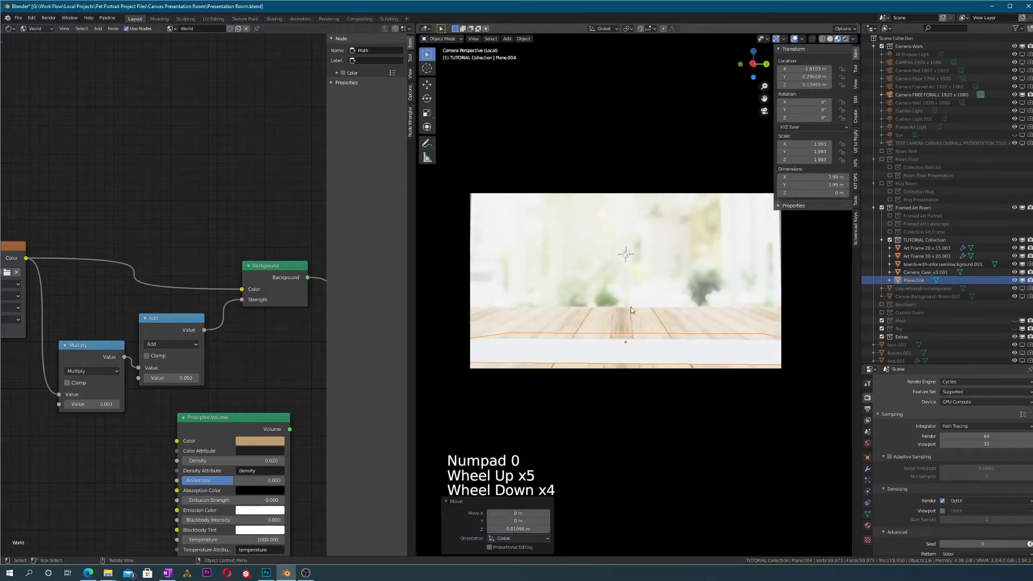
key("g")
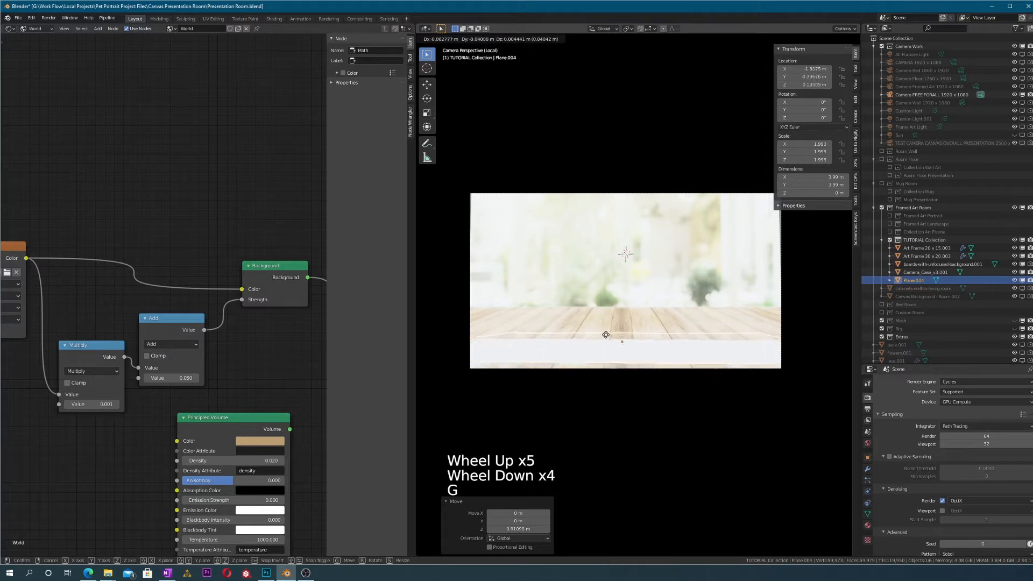
key("g")
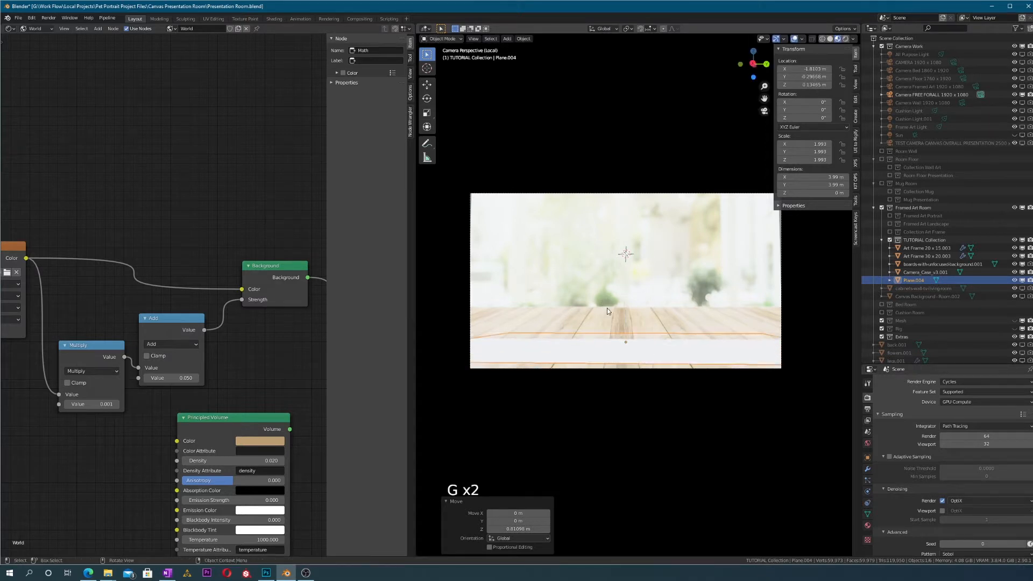
key("g")
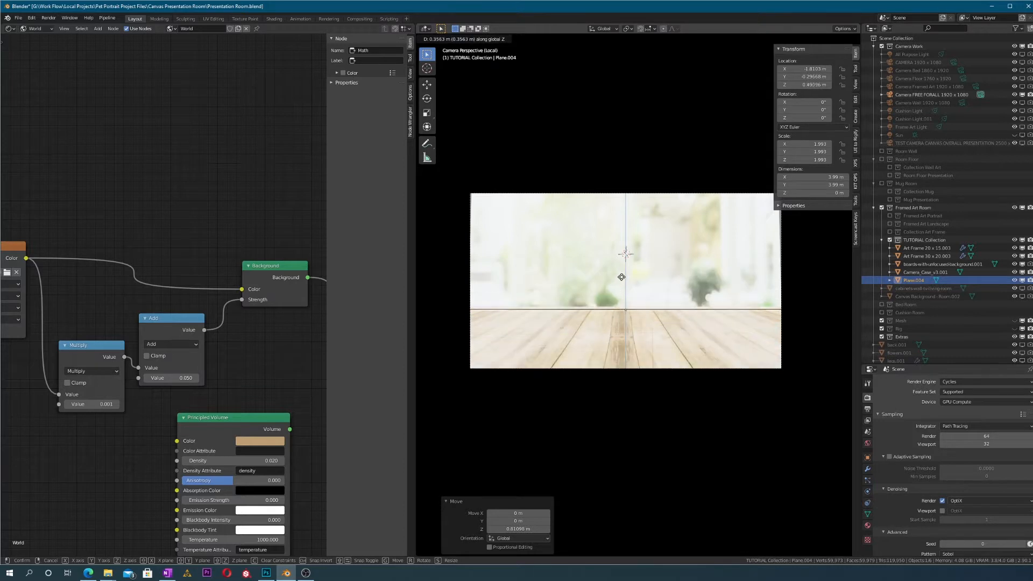
left_click(621, 312)
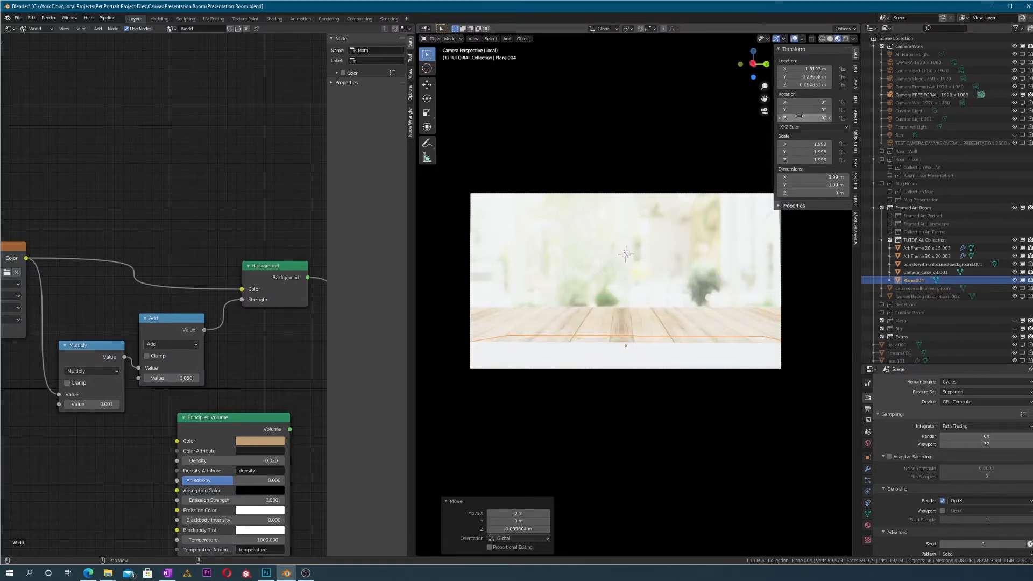
Step: Tilt the floor plane to a Y rotation of 13.4° and check its alignment with the boards through the camera
mouse_move(804, 110)
left_mouse_down()
mouse_move(835, 110)
mouse_move(823, 110)
left_mouse_up()
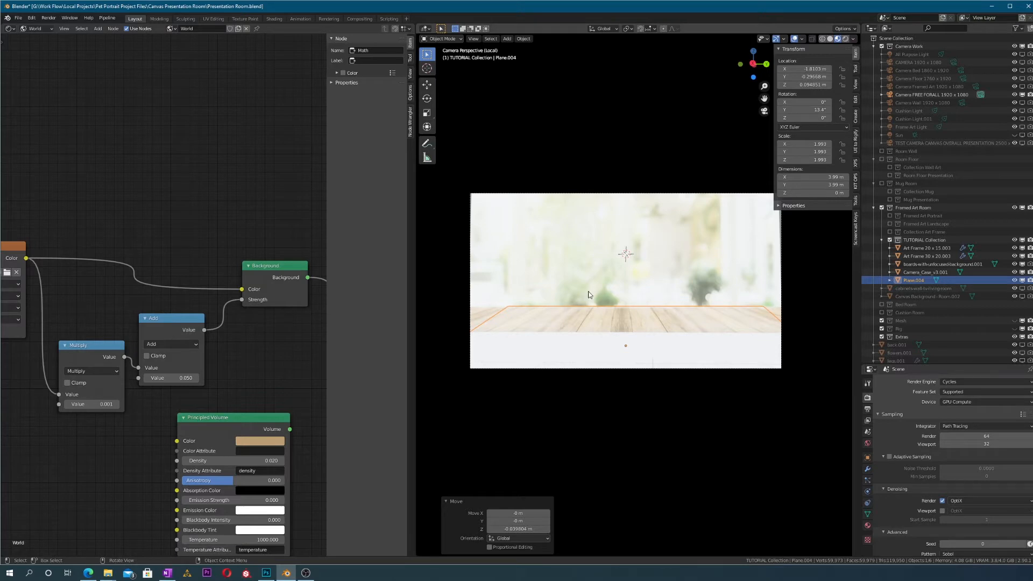
middle_click_drag(589, 294, 661, 285)
key("KP_0")
scroll(665, 287, "up", 1)
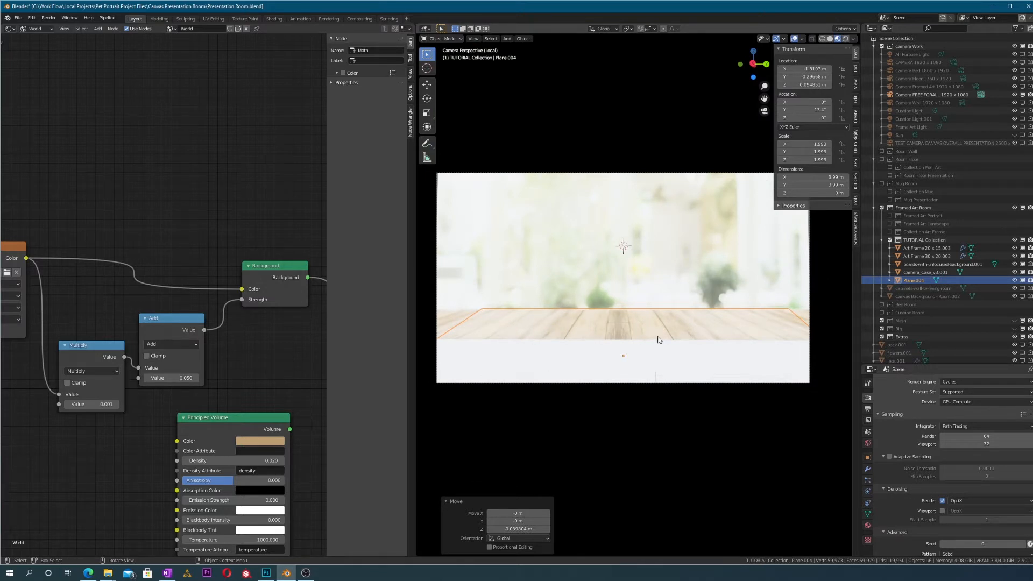
middle_click_drag(636, 332, 631, 347, "shift")
scroll(626, 338, "down", 1)
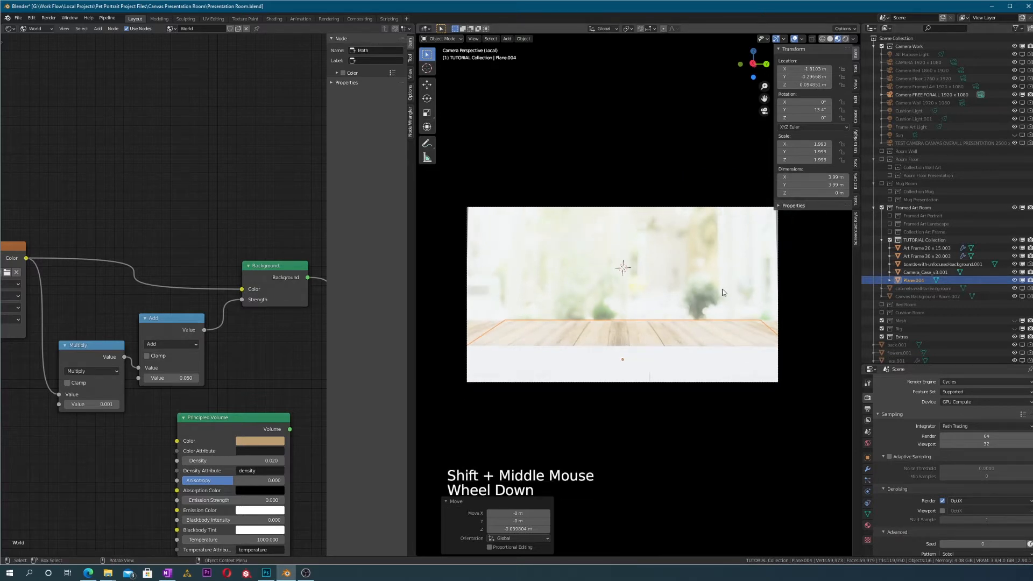
Step: Leave local view to bring back the frames and camera prop, and return to the scene camera's view
middle_click_drag(723, 291, 721, 293)
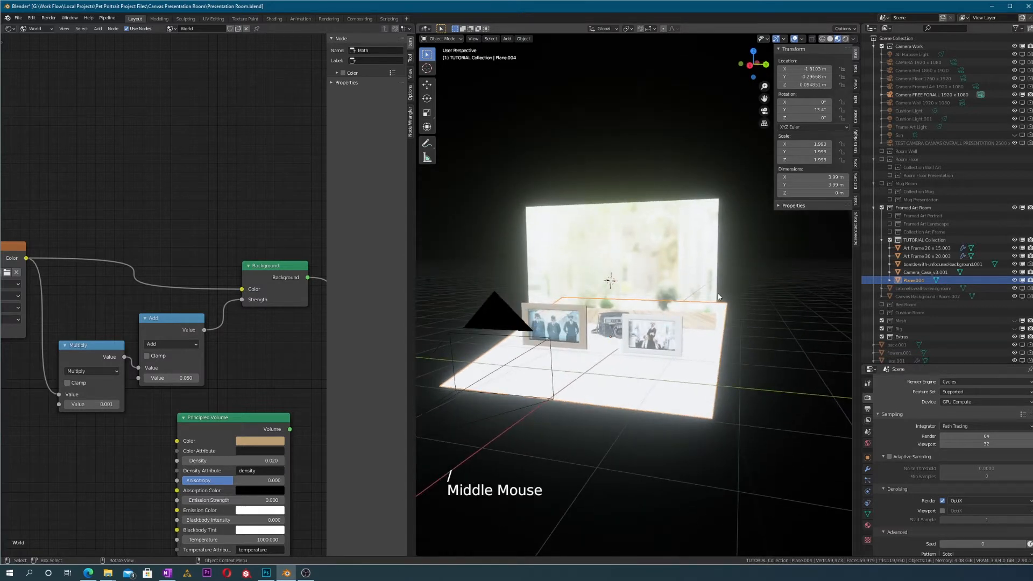
key("KP_0")
scroll(717, 293, "down", 1)
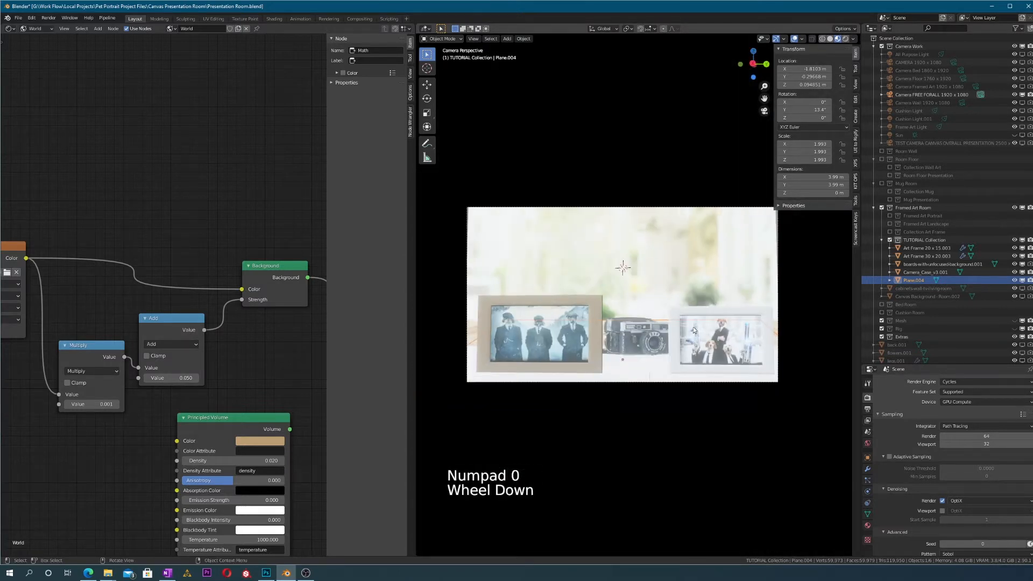
scroll(658, 333, "up", 1)
scroll(658, 334, "down", 1)
Step: Hide the wooden-boards background plane in the viewport, keeping the brown picture frame selected
left_click(584, 355)
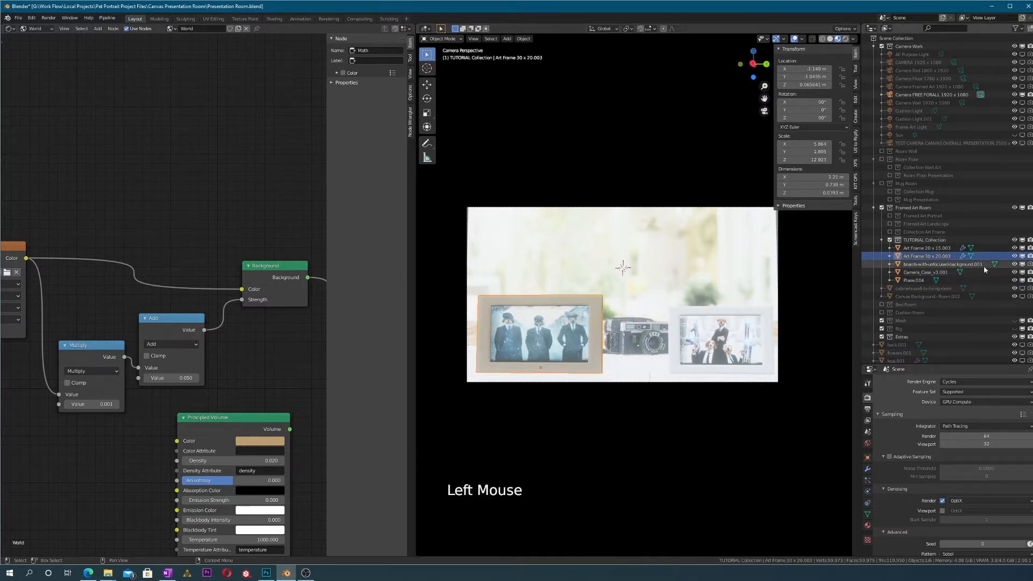
left_click(1014, 264)
scroll(635, 301, "up", 2)
middle_click_drag(595, 372, 618, 334, "shift")
left_click(618, 334)
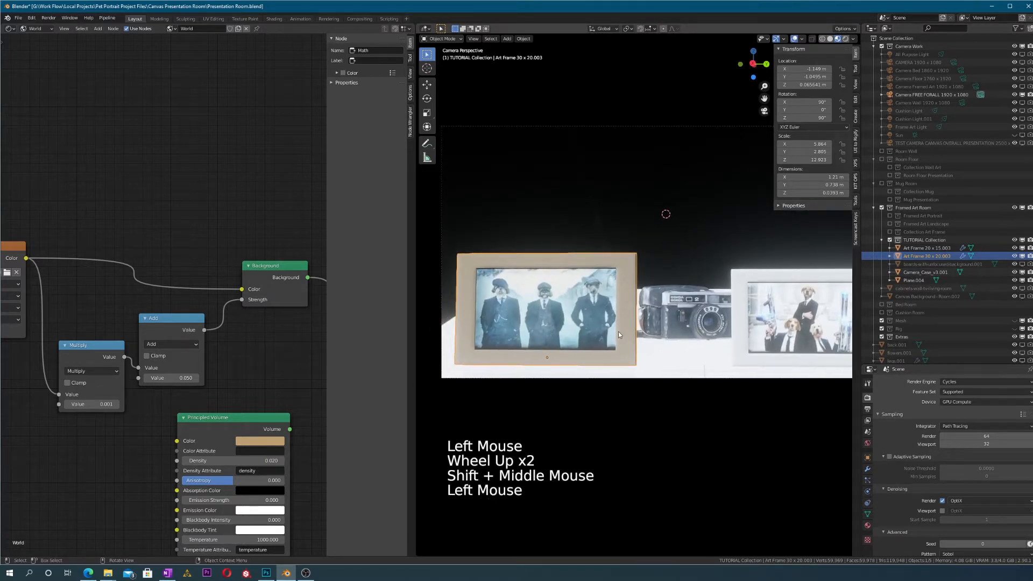
Step: Enable the Shadow Catcher visibility option on the floor plane
left_click(691, 332)
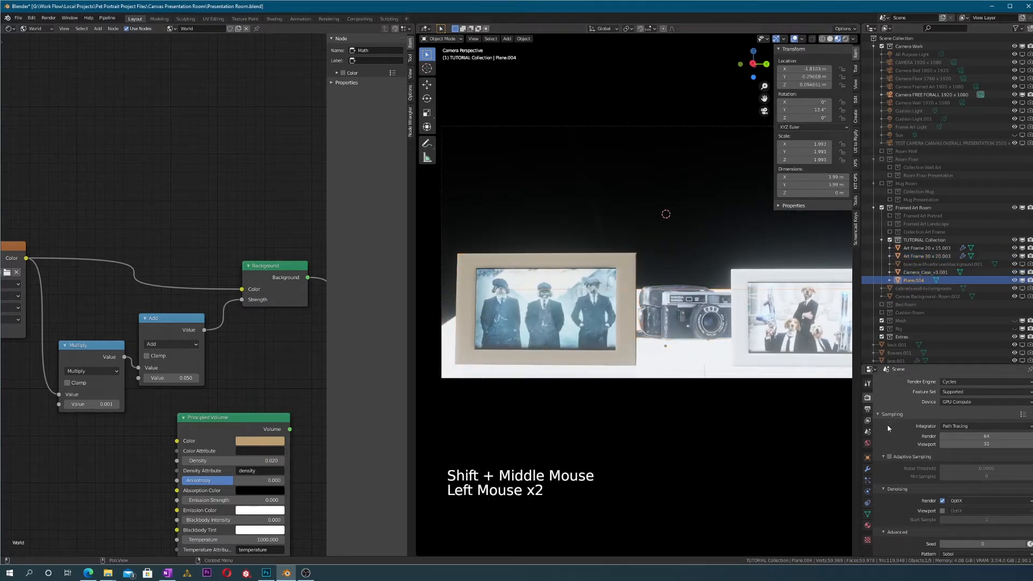
left_click(867, 457)
scroll(882, 456, "down", 2)
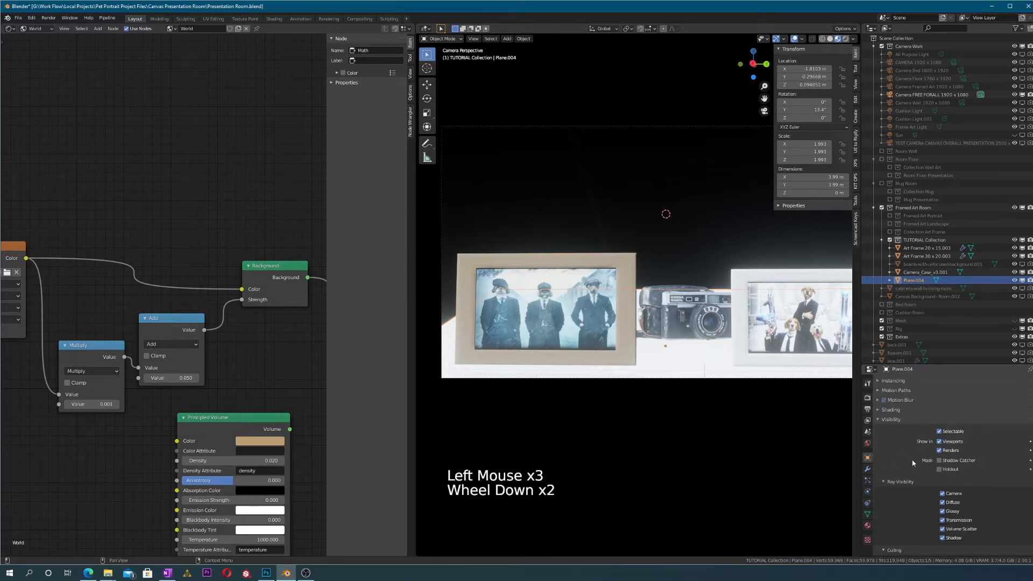
scroll(914, 457, "up", 6)
scroll(915, 458, "down", 7)
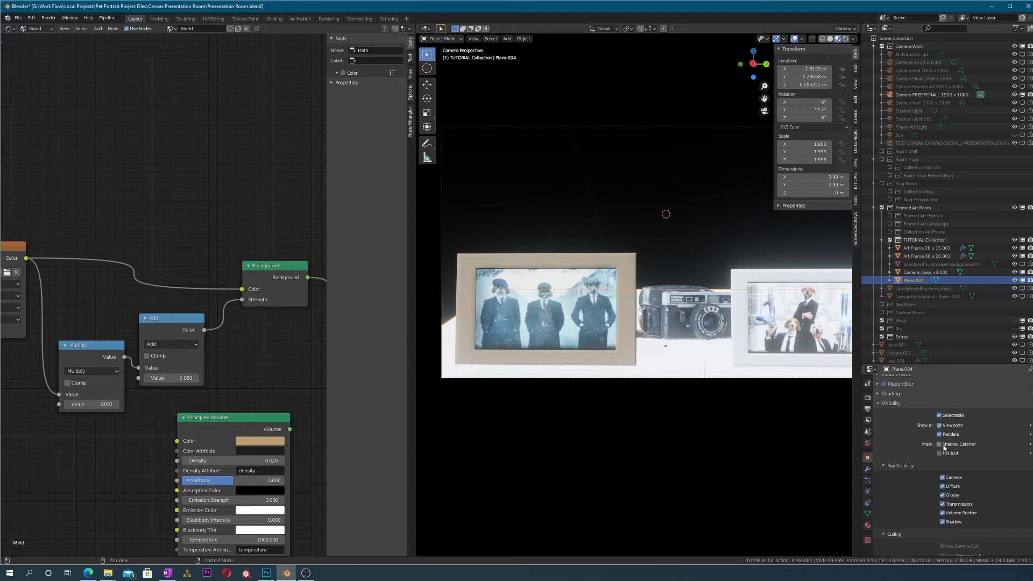
middle_click_drag(684, 312, 672, 328, "shift")
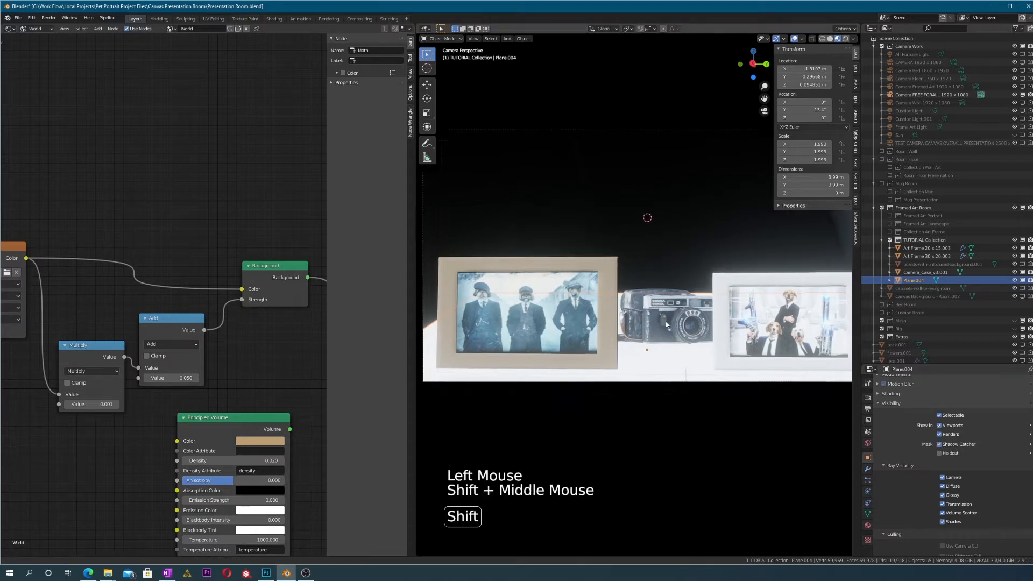
scroll(657, 336, "down", 2)
scroll(722, 371, "up", 1)
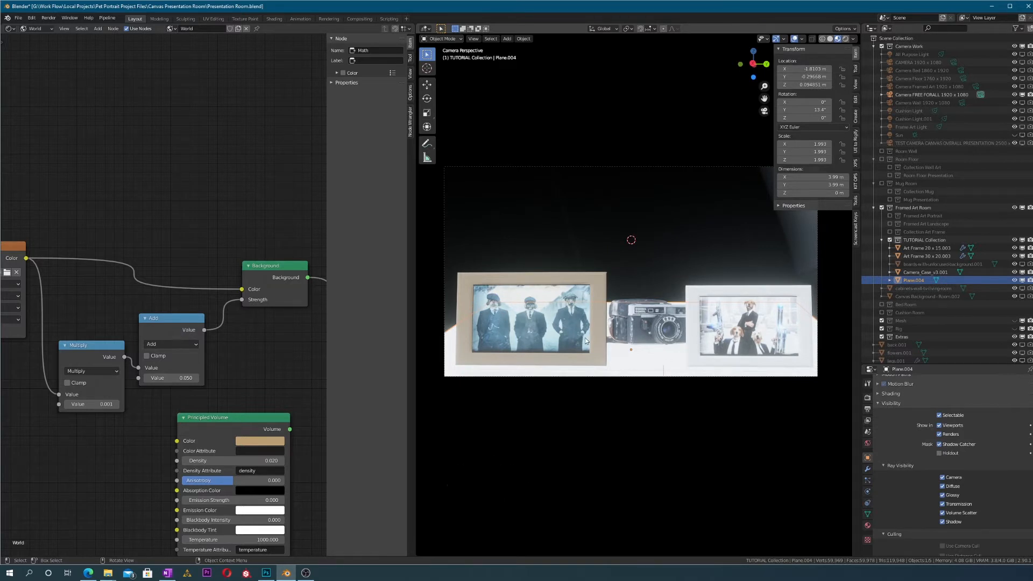
Step: Try repositioning the brown picture frame, lowering it about 0.08 m along Z, and undo the move
left_click(602, 340)
key("g")
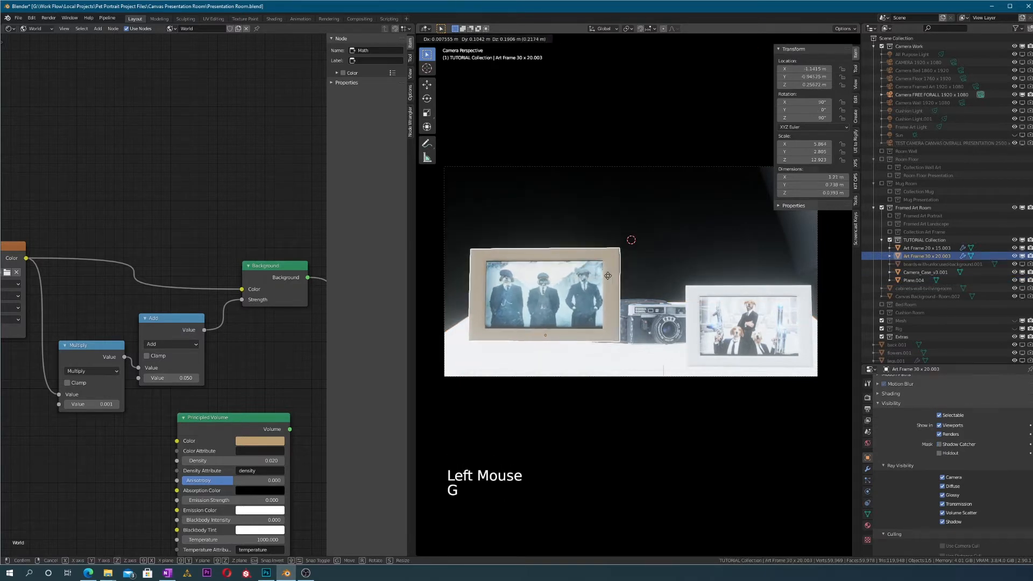
key("Escape")
scroll(610, 318, "down", 2)
middle_click_drag(609, 318, 694, 279)
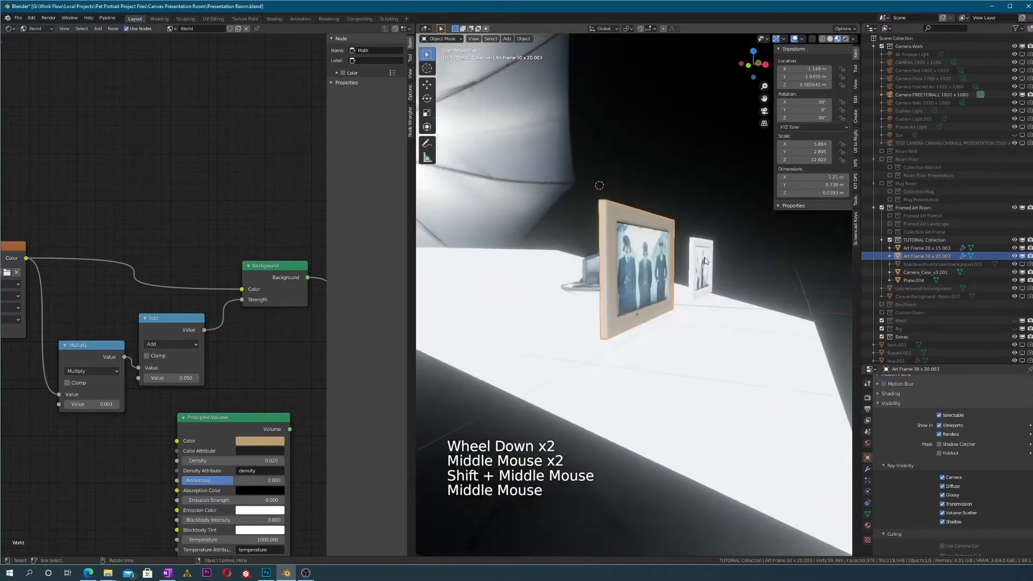
key("g")
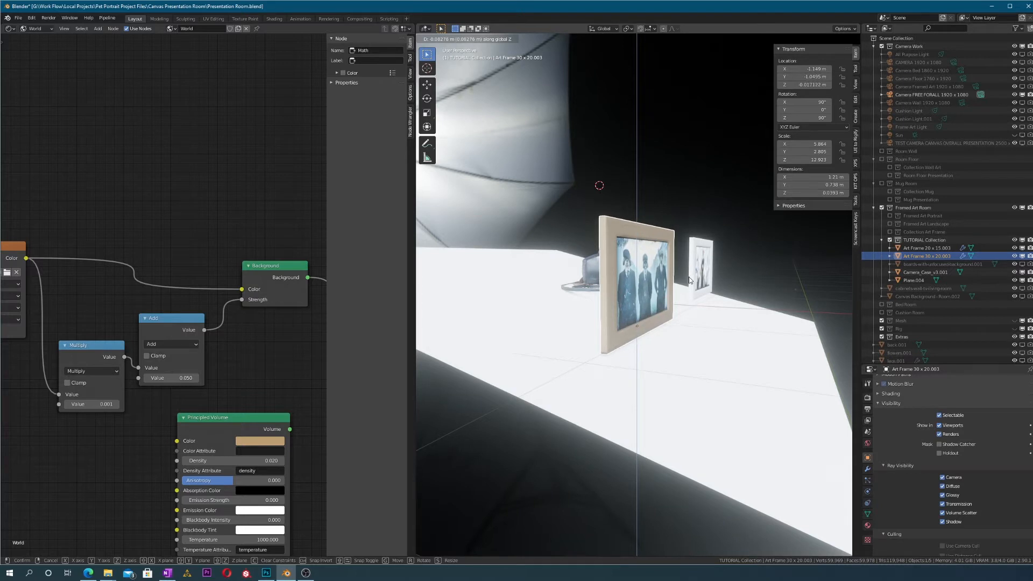
left_click(689, 279)
middle_click_drag(689, 279, 633, 310)
scroll(571, 337, "up", 2)
key("ctrl+z")
scroll(642, 311, "down", 2)
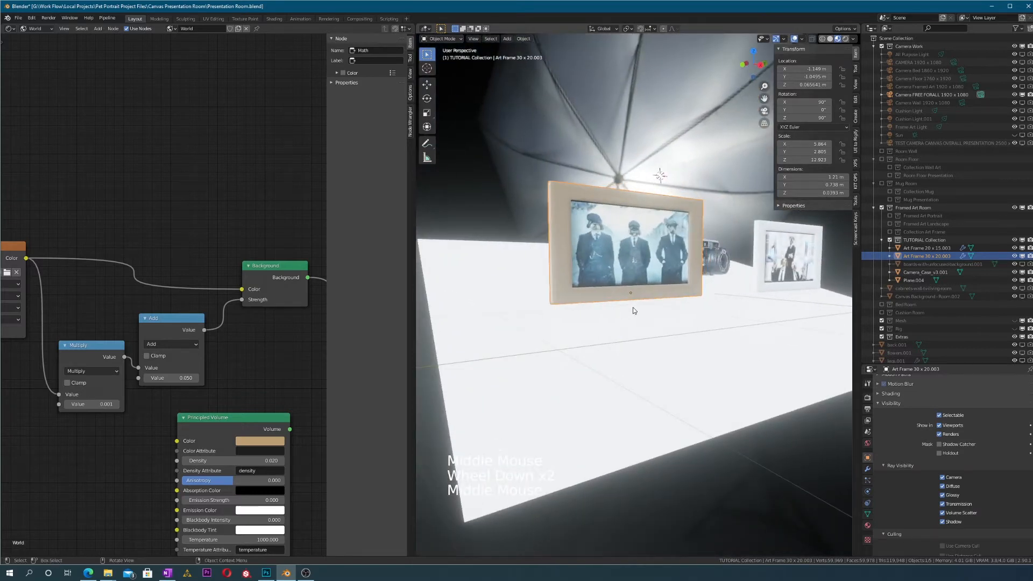
Step: Move both picture frames together about 0.41 m in the negative X direction and check them through the camera
key("KP_0")
scroll(633, 308, "up", 1)
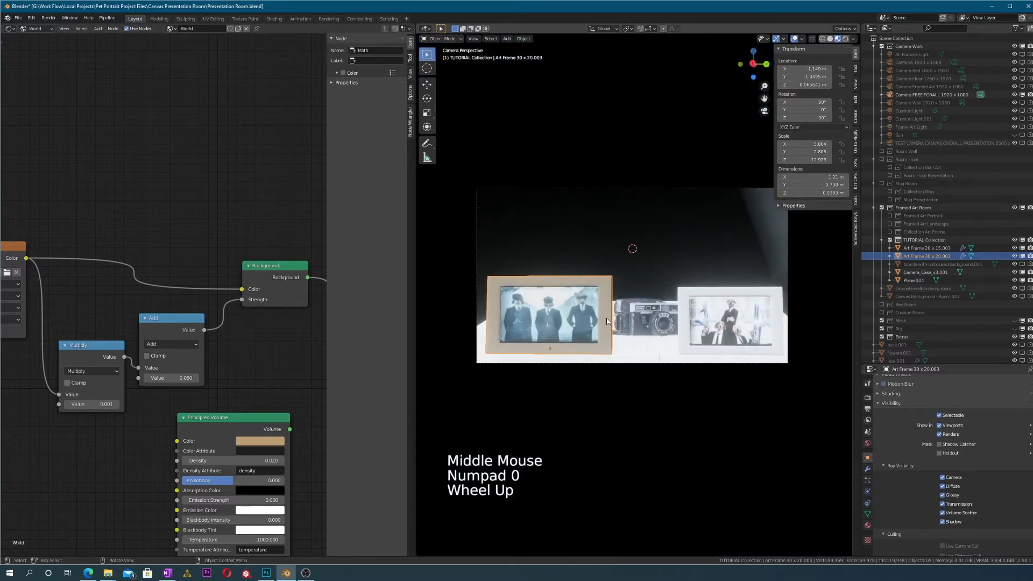
left_click(705, 343, "shift")
middle_click_drag(696, 335, 780, 344)
key("g")
key("x")
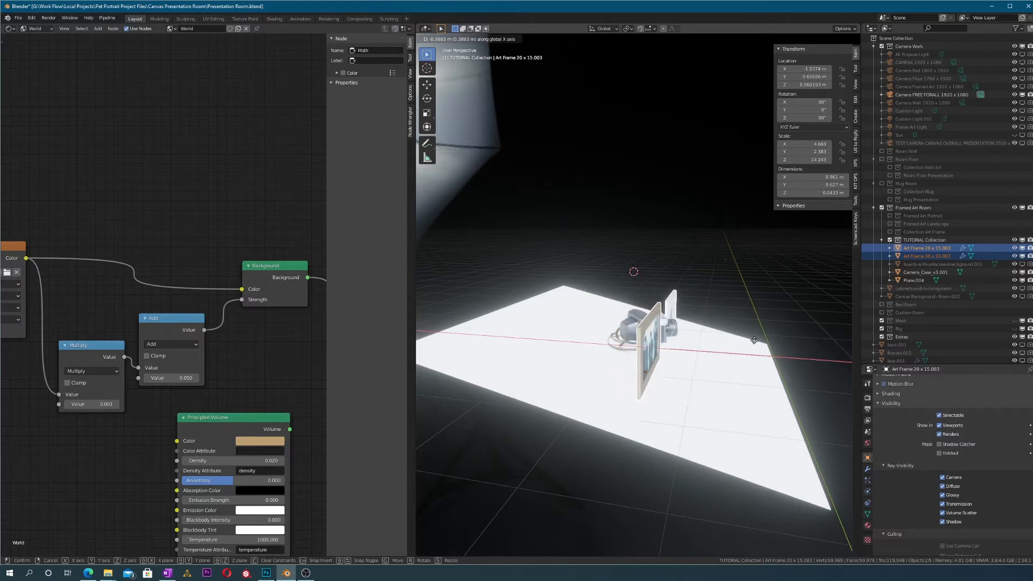
left_click(734, 344)
middle_click_drag(735, 344, 662, 345)
scroll(680, 333, "up", 2)
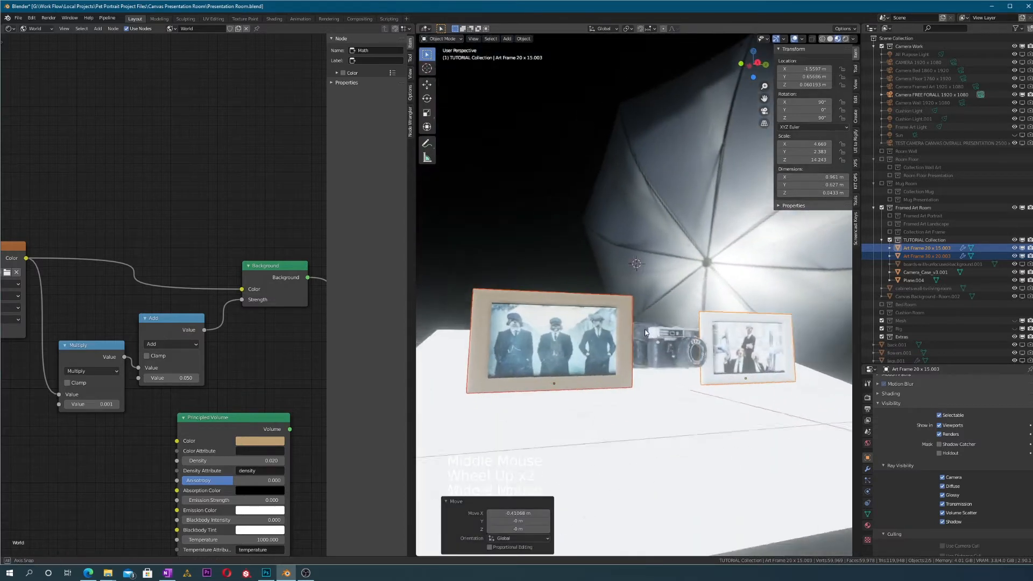
scroll(662, 344, "up", 1)
key("KP_0")
scroll(592, 416, "up", 2)
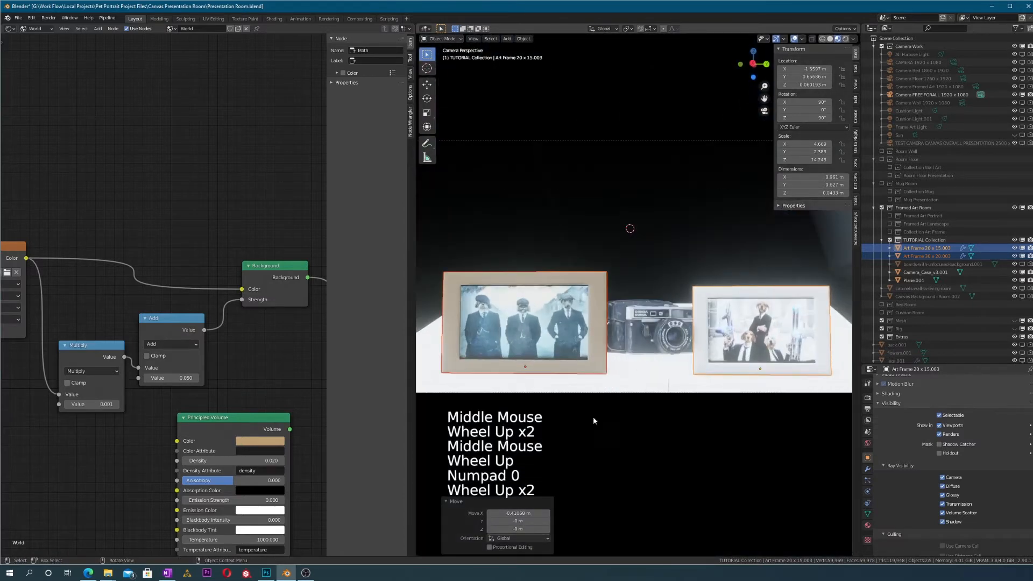
Step: Raise both picture frames about 0.004 m along Z and inspect how they and the camera prop meet the floor
middle_click_drag(593, 416, 674, 305, "shift")
scroll(651, 274, "up", 2)
scroll(679, 286, "up", 2)
key("g")
key("z")
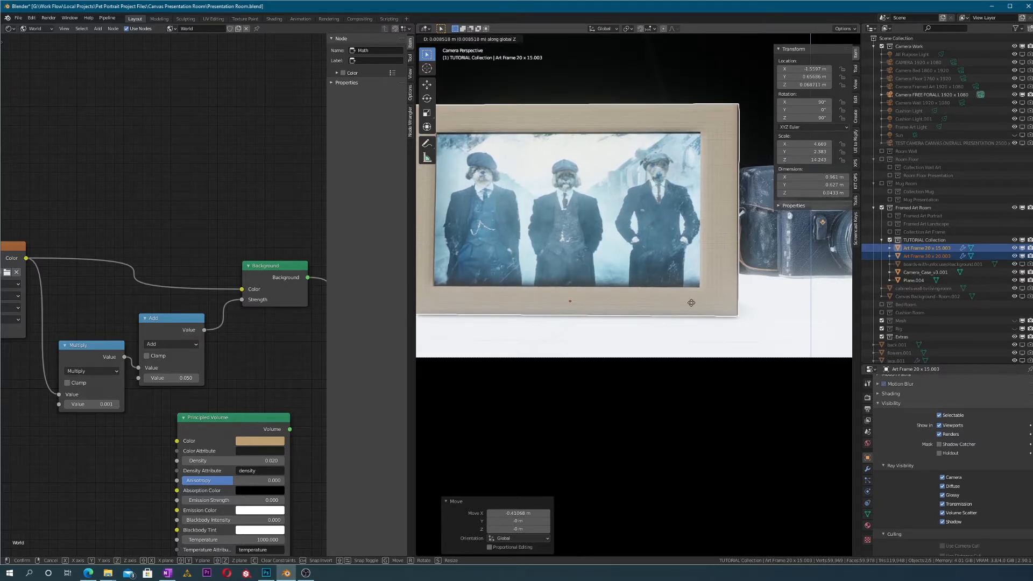
left_click(691, 304)
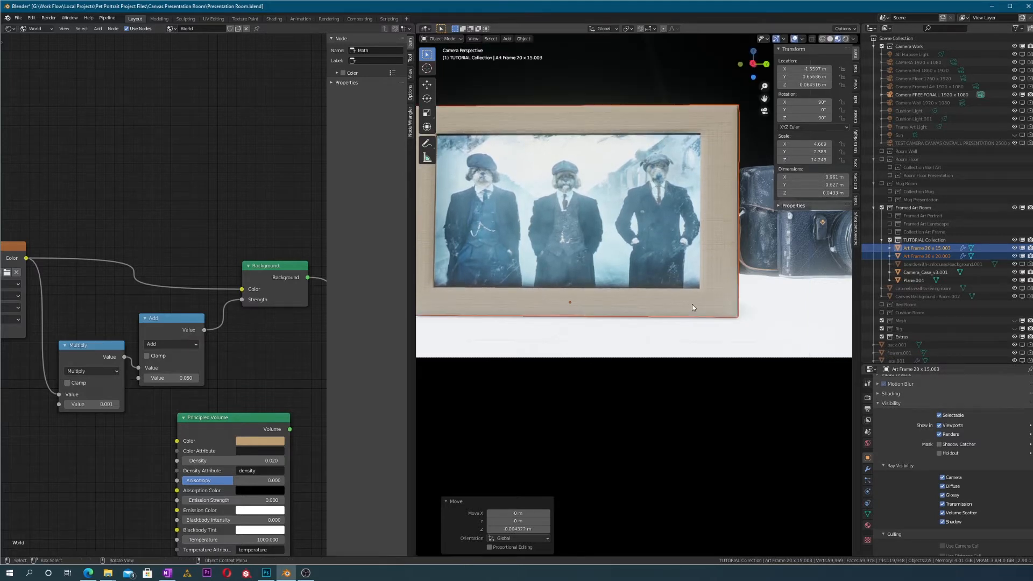
scroll(697, 282, "down", 2)
middle_click_drag(697, 282, 619, 304, "shift")
scroll(672, 321, "down", 3)
scroll(700, 307, "up", 3)
scroll(618, 304, "up", 5)
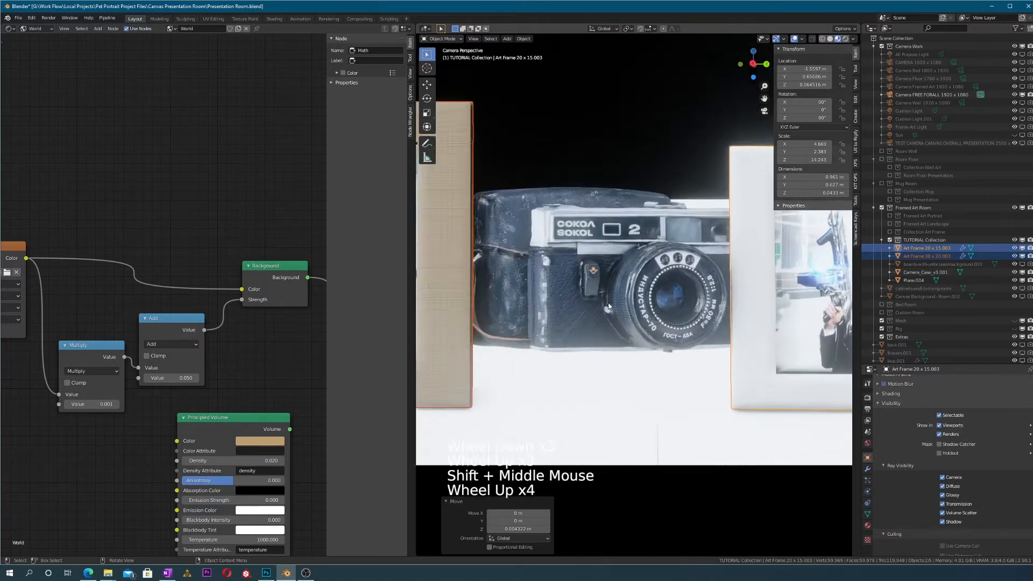
Step: Move the camera prop about 0.33 m in the negative X direction and check its placement through the camera
left_click(593, 306)
key("g")
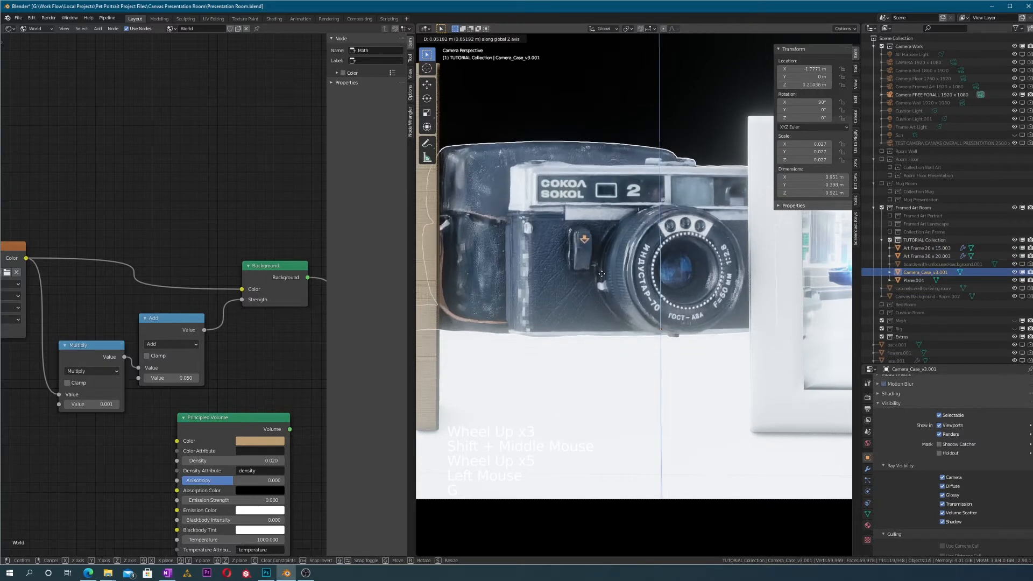
scroll(608, 301, "down", 2)
middle_click_drag(613, 300, 706, 314)
key("g")
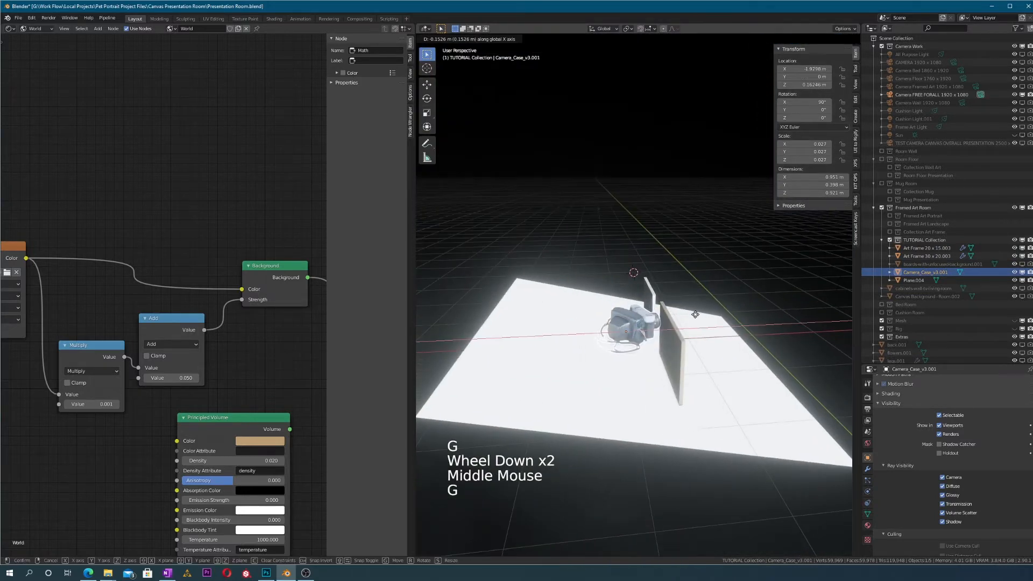
left_click(645, 337)
middle_click_drag(597, 347, 602, 333)
scroll(597, 336, "up", 1)
key("KP_0")
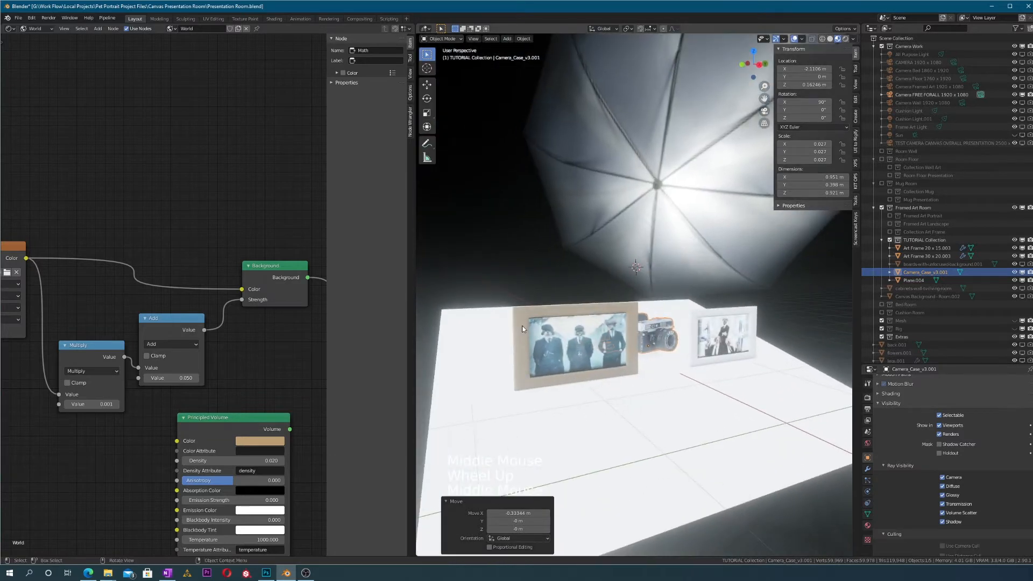
scroll(522, 329, "up", 2)
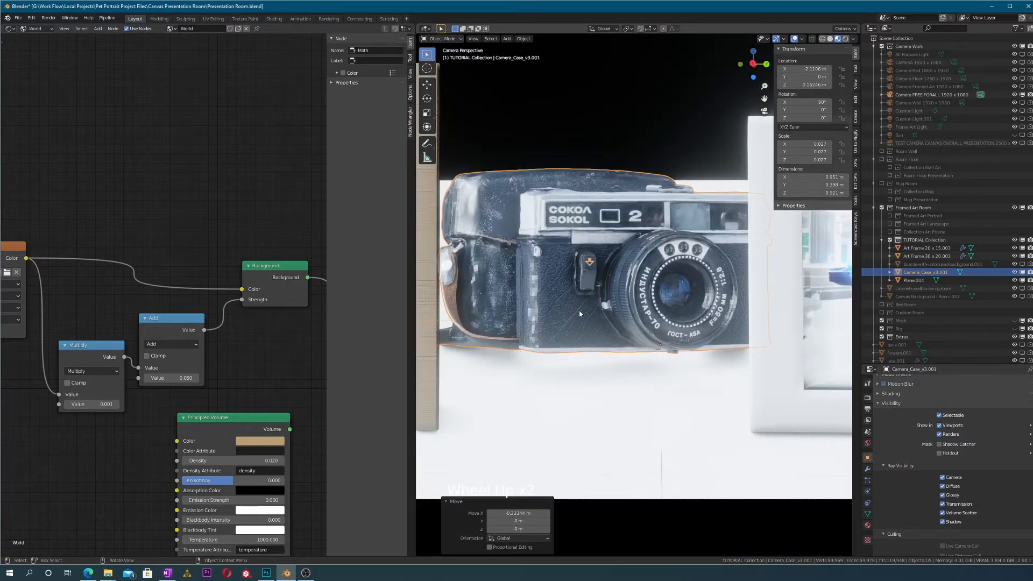
Step: Lower the camera prop about 0.056 m along Z
key("g")
key("g")
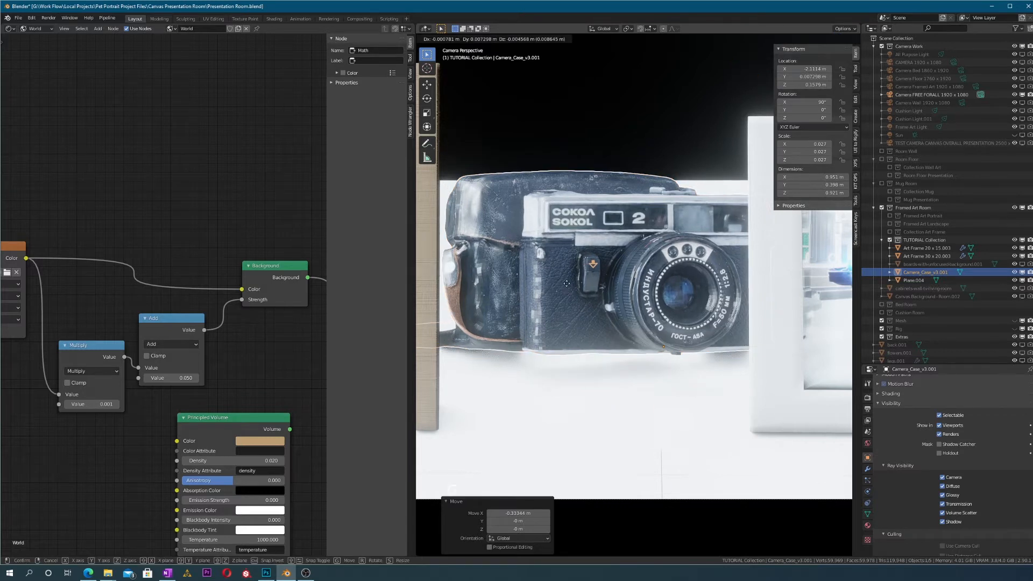
key("z")
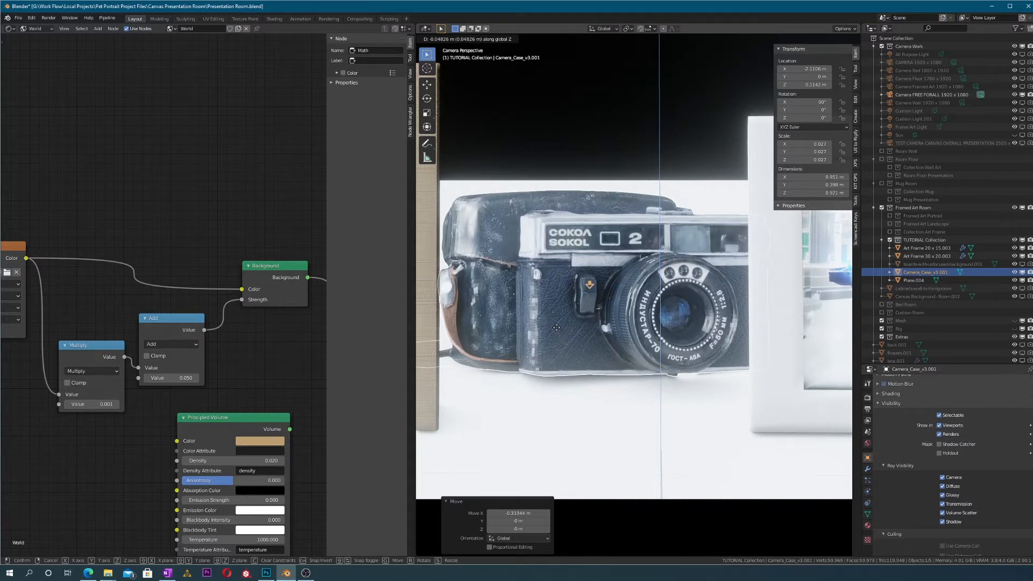
left_click(557, 330)
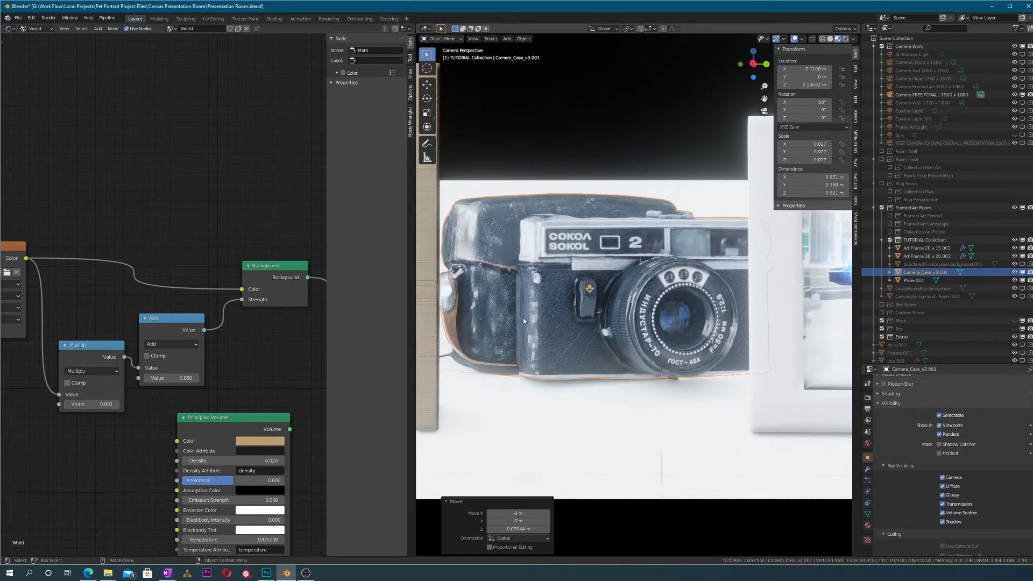
Step: Tilt the camera prop forward about 15.7° around Y, working in the front orthographic view
scroll(524, 322, "down", 1)
middle_click_drag(523, 321, 621, 219)
scroll(619, 349, "up", 3)
scroll(620, 348, "up", 4)
scroll(620, 348, "down", 1)
key("r")
right_click(628, 219)
key("r")
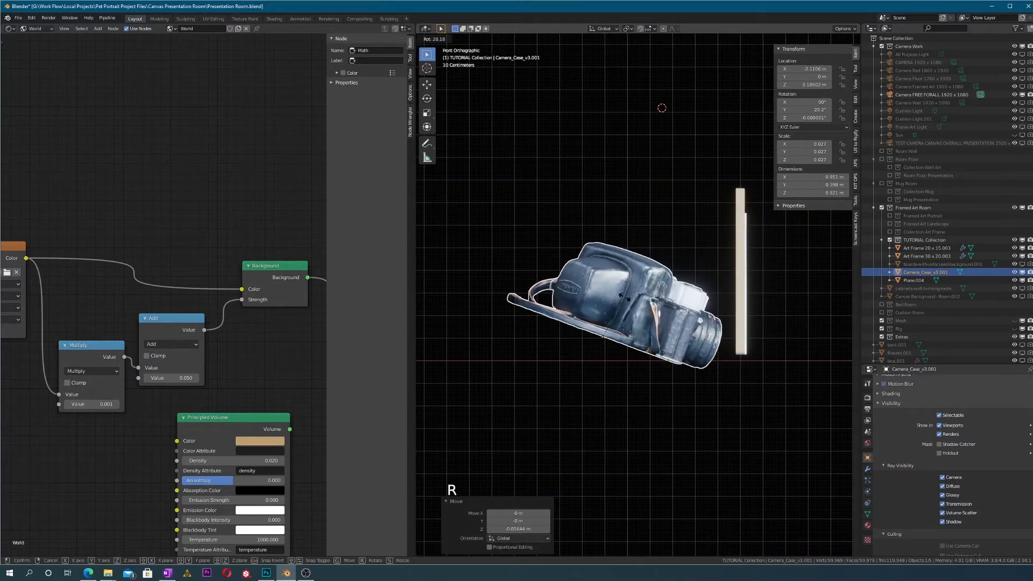
left_click(623, 293)
Step: Raise the tilted camera prop about 0.09 m along Z
scroll(621, 293, "down", 2)
mouse_move(622, 292)
middle_mouse_down()
mouse_move(588, 282)
mouse_move(608, 282)
middle_mouse_up()
key("g")
key("z")
left_click(622, 279)
Step: Lower the tilted camera prop about 0.011 m along Z while looking through the scene camera
key("KP_0")
key("g")
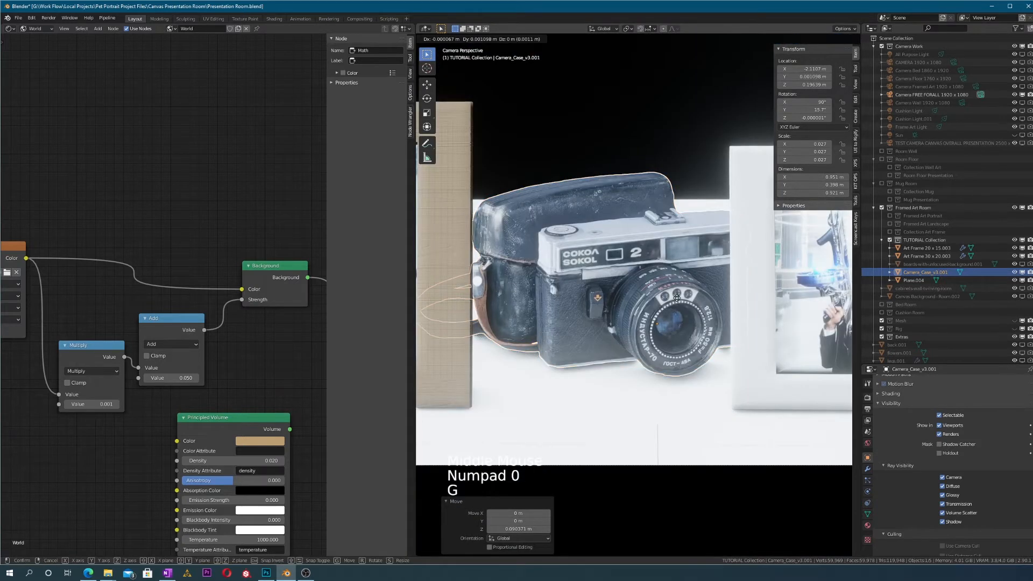
key("z")
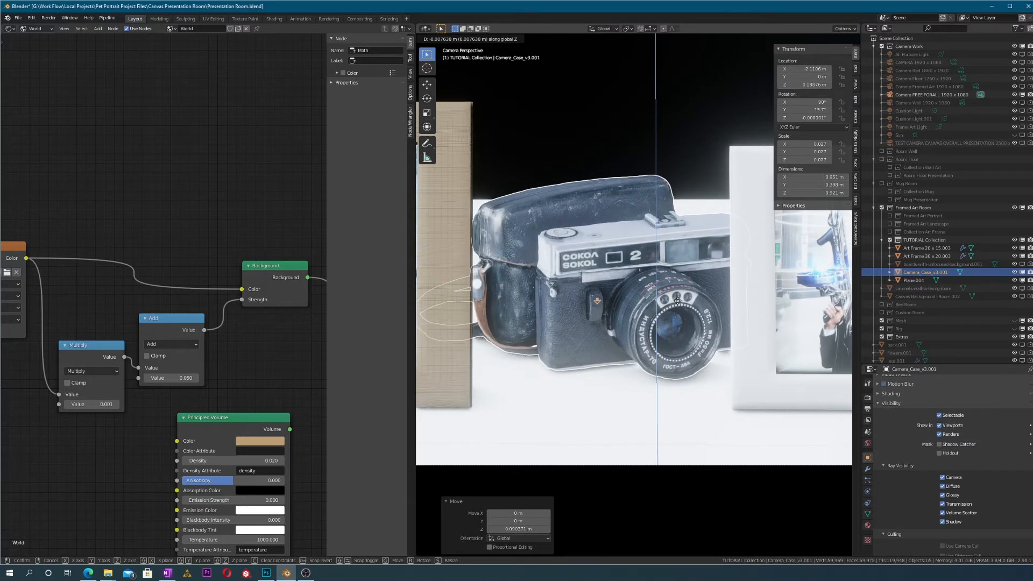
left_click(625, 312)
Step: Examine how the tilted camera prop and the two picture frames sit together in the camera view
scroll(625, 312, "down", 4)
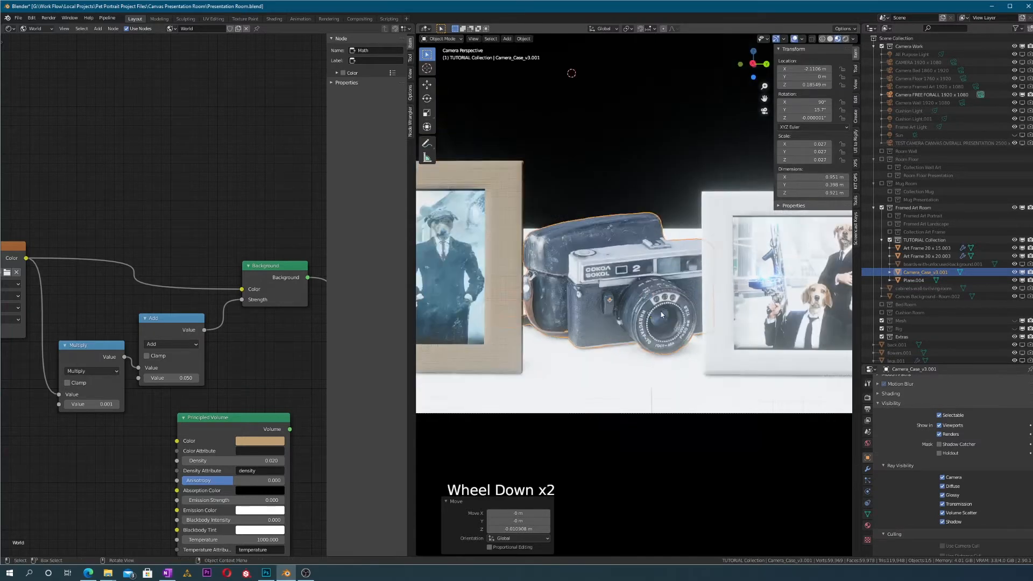
middle_click_drag(625, 312, 677, 323, "shift")
scroll(677, 323, "down", 2)
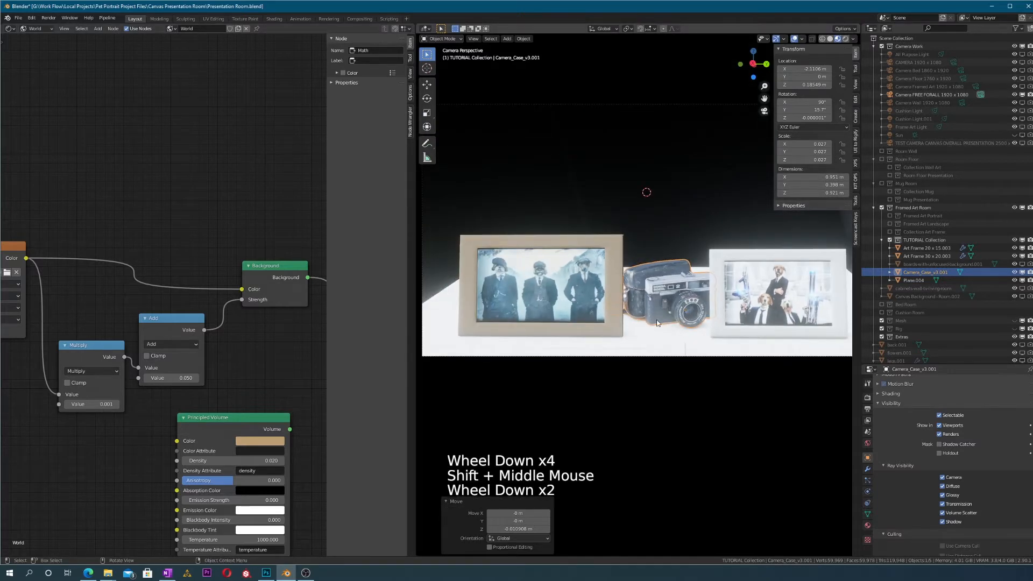
scroll(694, 315, "up", 4)
scroll(676, 330, "down", 3)
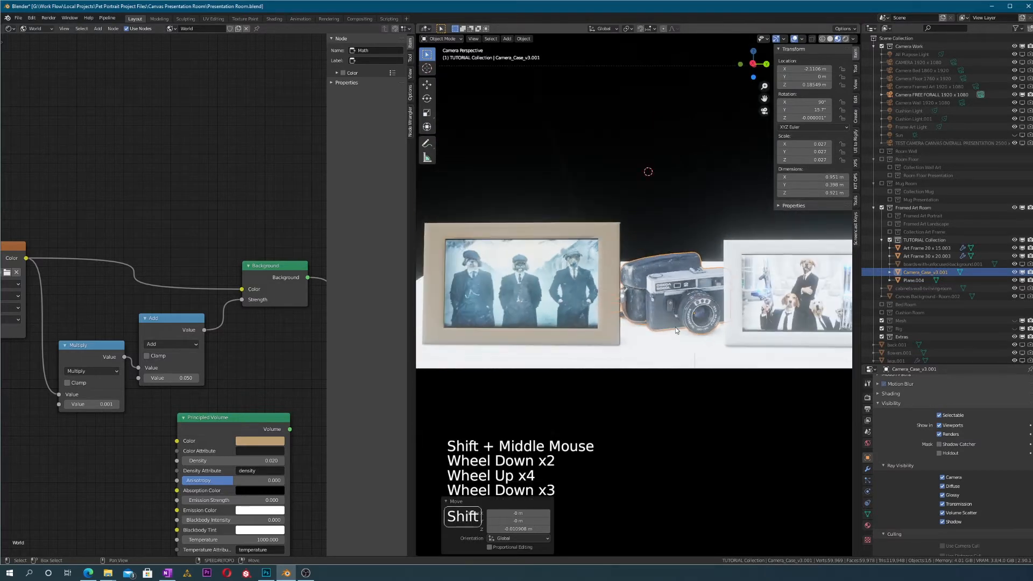
mouse_move(676, 327)
middle_mouse_down("shift")
mouse_move(648, 328)
mouse_move(677, 330)
middle_mouse_up("shift")
scroll(651, 328, "down", 1)
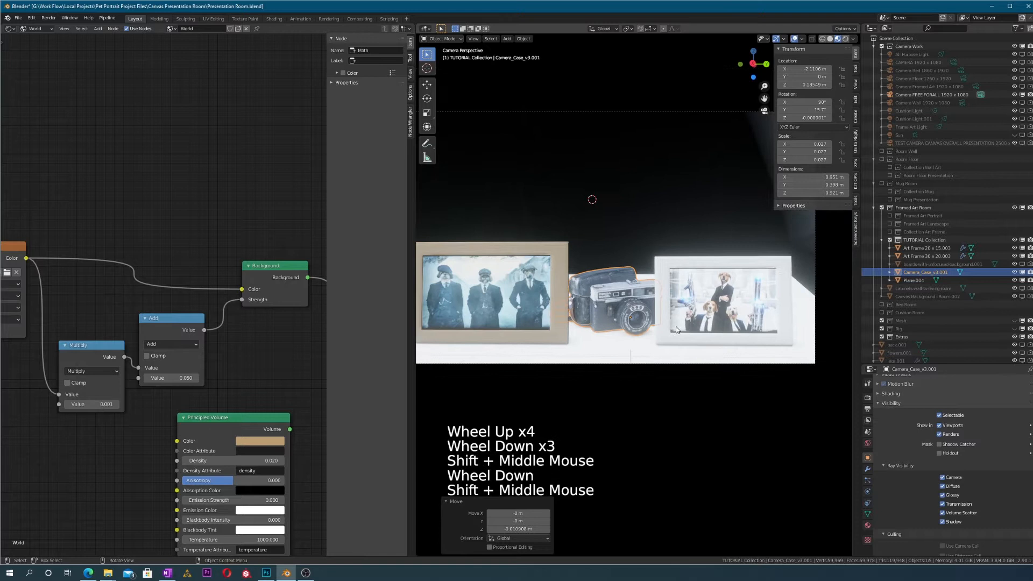
scroll(677, 330, "up", 2)
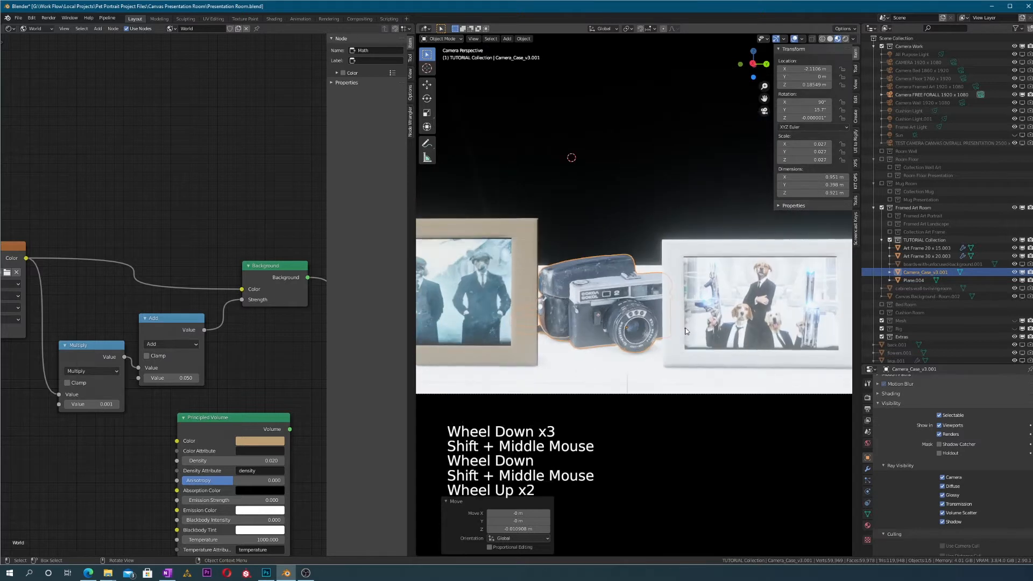
left_click(737, 293)
scroll(737, 294, "down", 1)
middle_click_drag(737, 293, 752, 290, "shift")
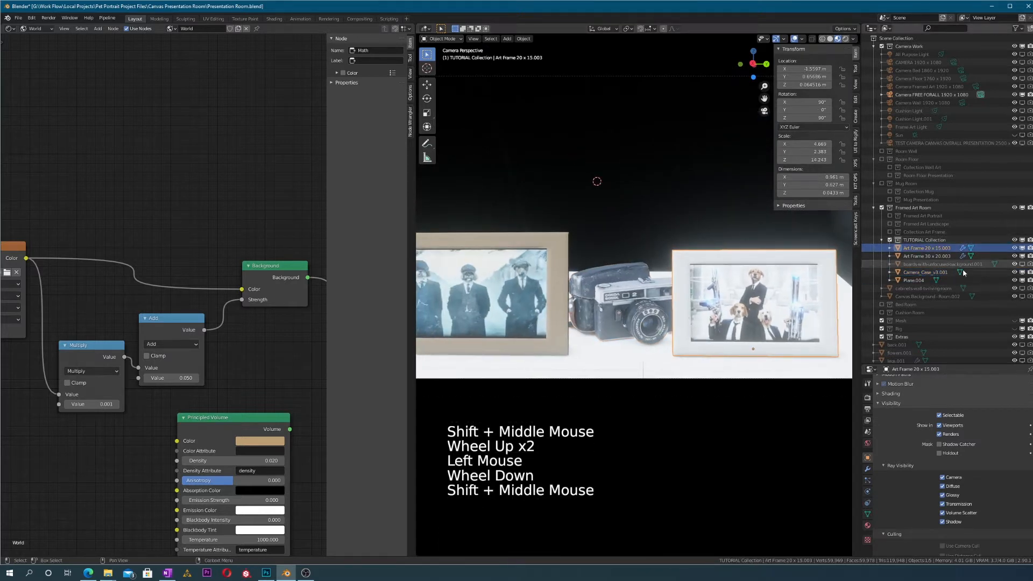
Step: Show the boards background image in the viewport and check the frames and camera prop against it
left_click(1020, 263)
scroll(632, 257, "down", 2)
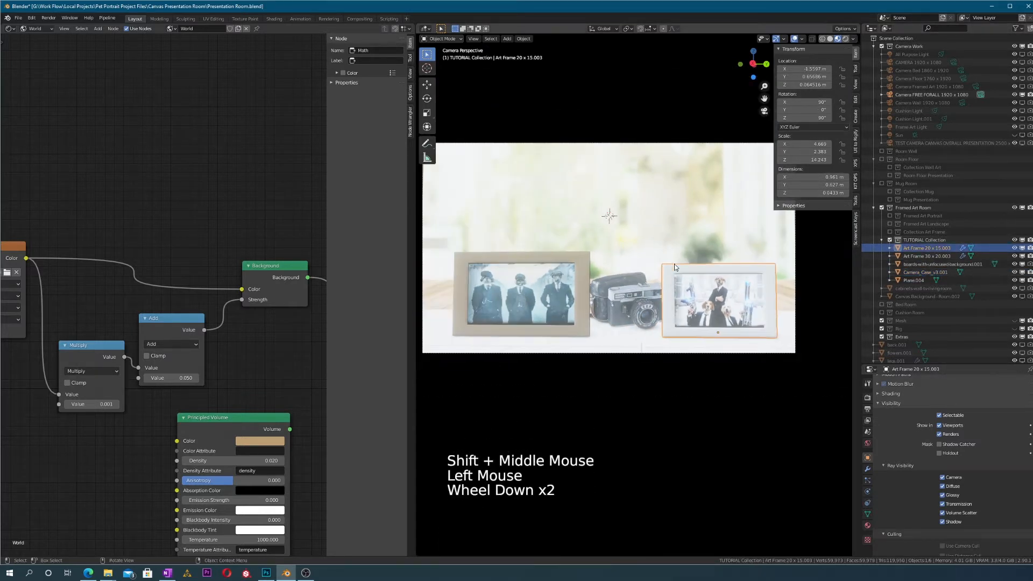
middle_click_drag(633, 257, 653, 267, "shift")
scroll(655, 326, "up", 2)
middle_click_drag(655, 326, 602, 310, "shift")
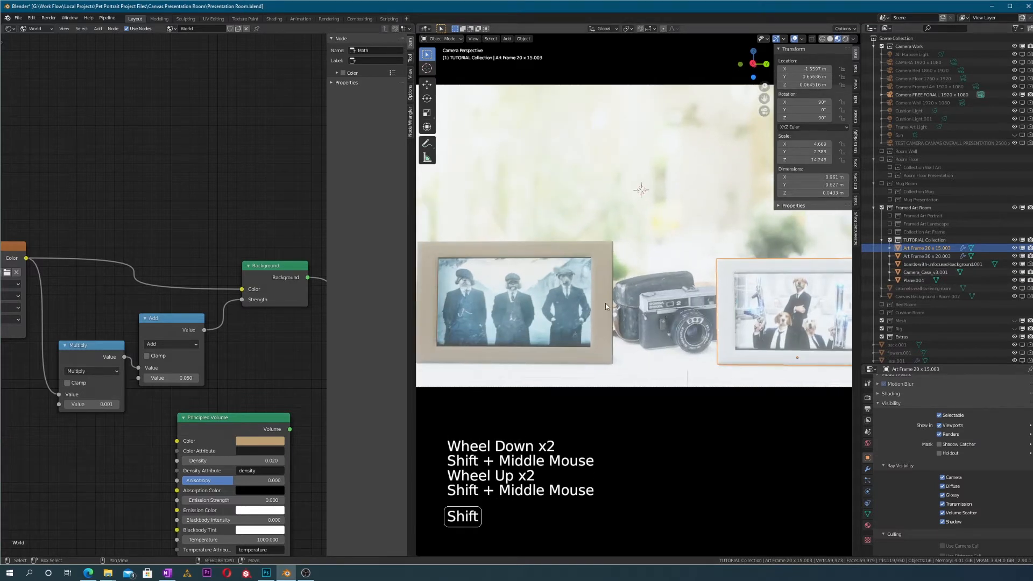
scroll(601, 313, "down", 2)
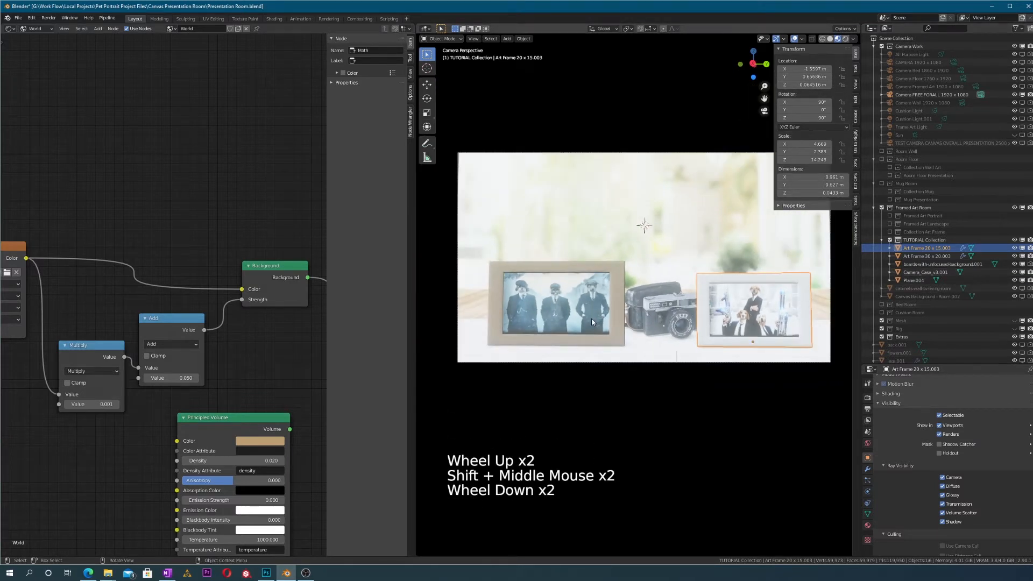
Step: Turn the brown picture frame to a Z rotation of about 117°
left_click(593, 321)
scroll(594, 323, "up", 1)
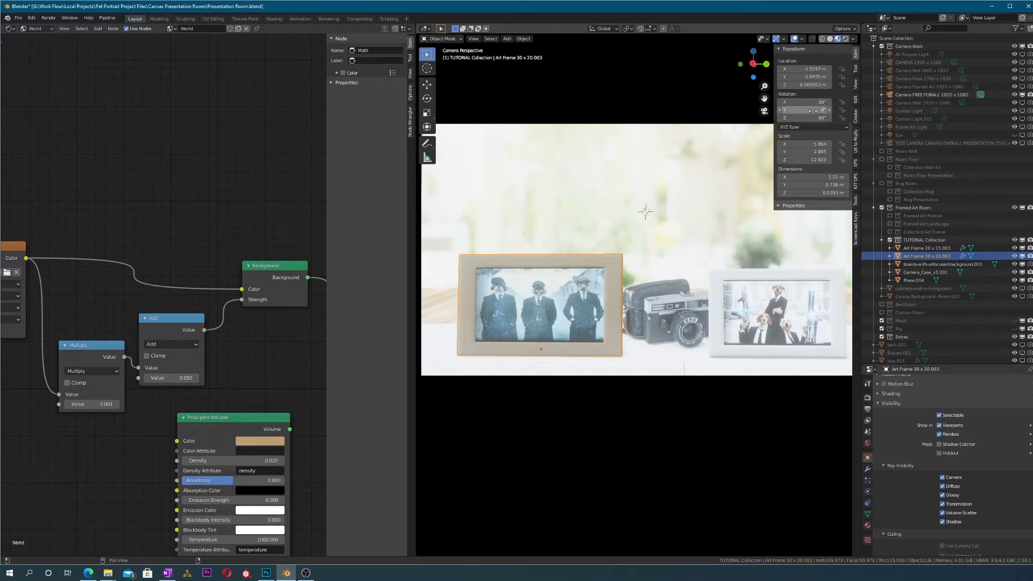
left_click_drag(812, 118, 840, 118)
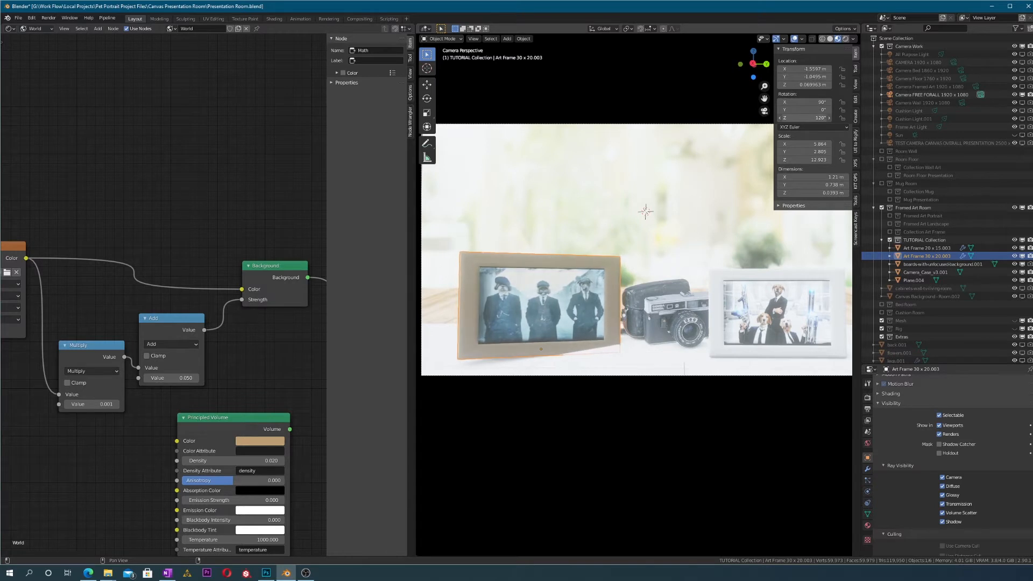
Step: Turn the white picture frame to a Z rotation of about 71° and inspect both angled frames
left_click(746, 314)
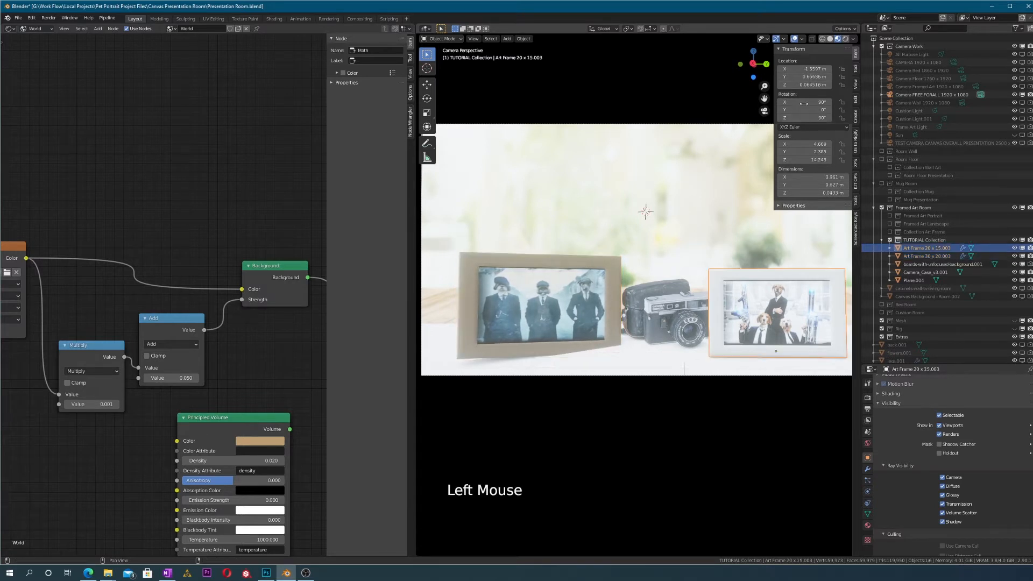
left_click_drag(813, 118, 802, 118)
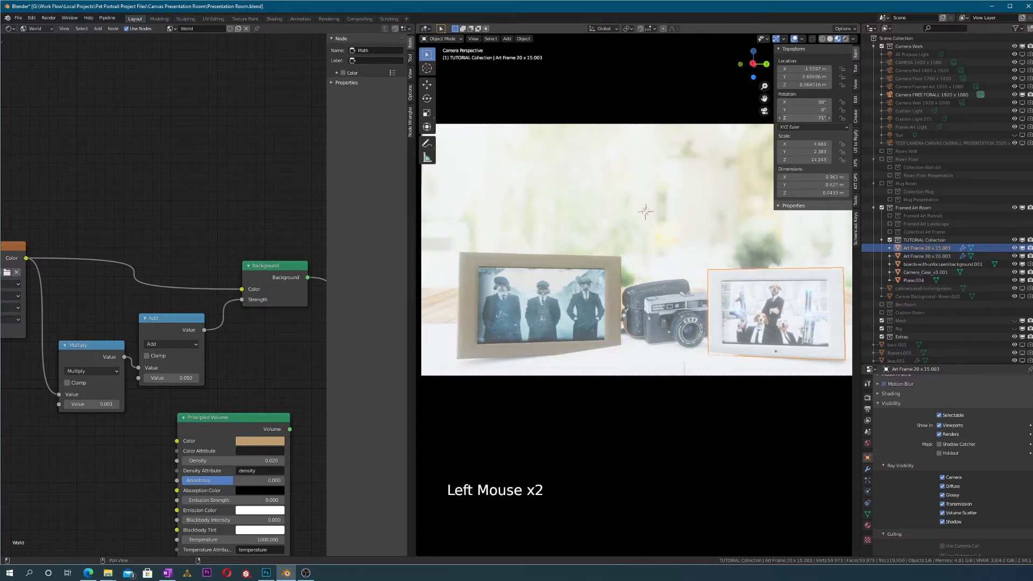
middle_click_drag(591, 345, 651, 321, "shift")
scroll(575, 327, "up", 2)
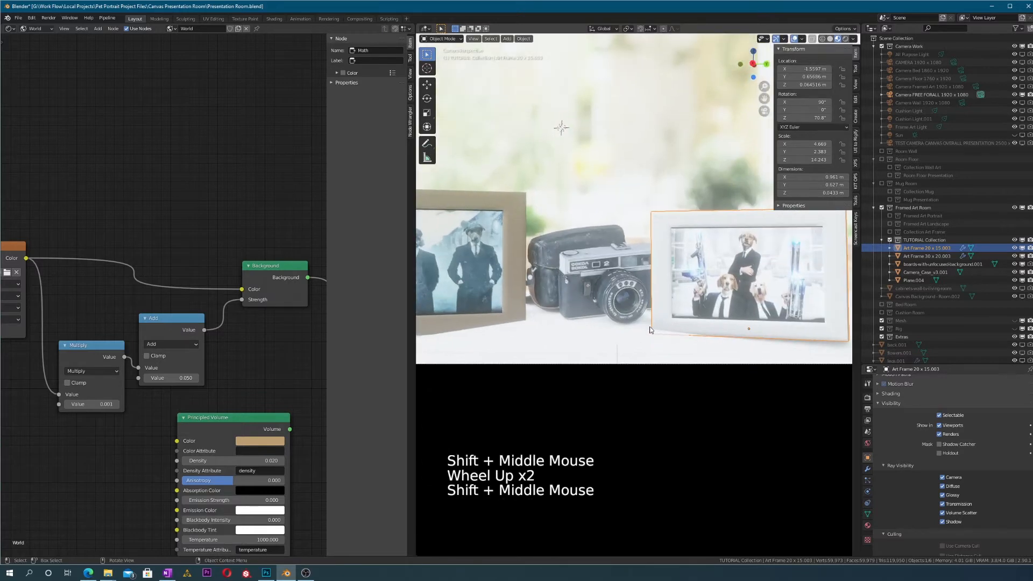
scroll(651, 320, "down", 2)
middle_click_drag(545, 311, 613, 312, "shift")
scroll(613, 312, "up", 3)
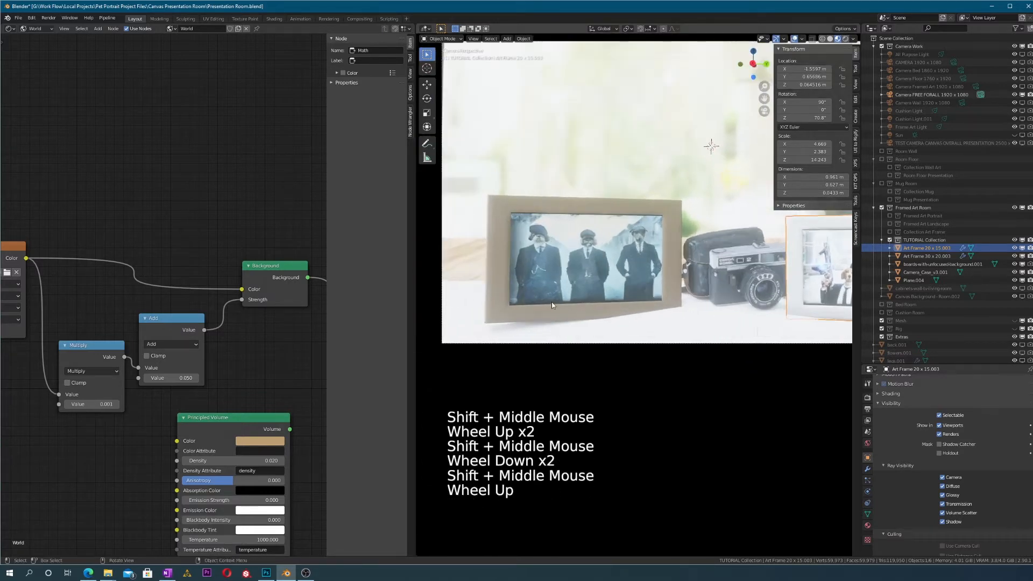
Step: Tilt the brown picture frame about 7° counter-clockwise in the camera view
left_click(624, 312)
middle_click_drag(632, 259, 643, 258, "shift")
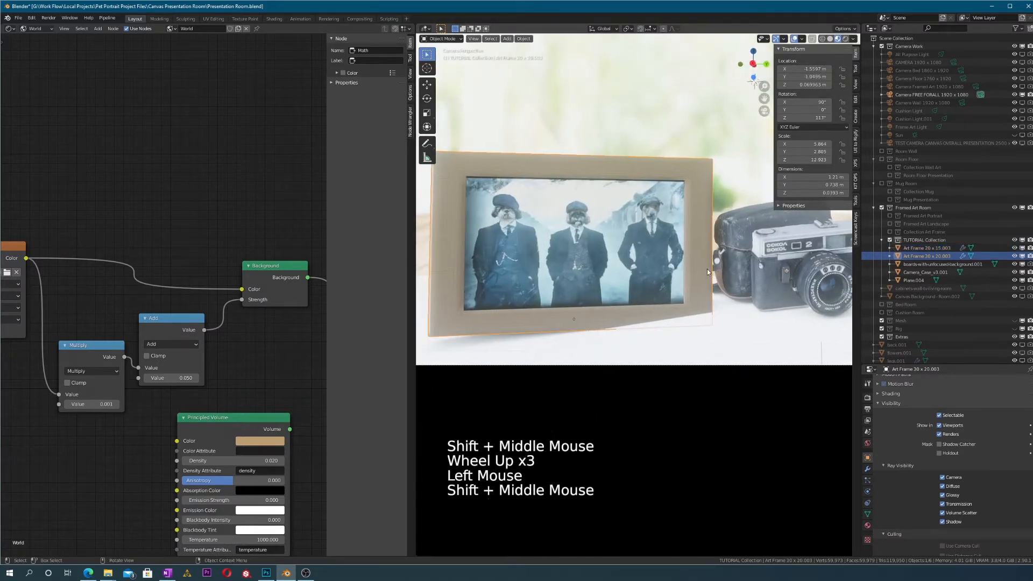
scroll(677, 263, "down", 2)
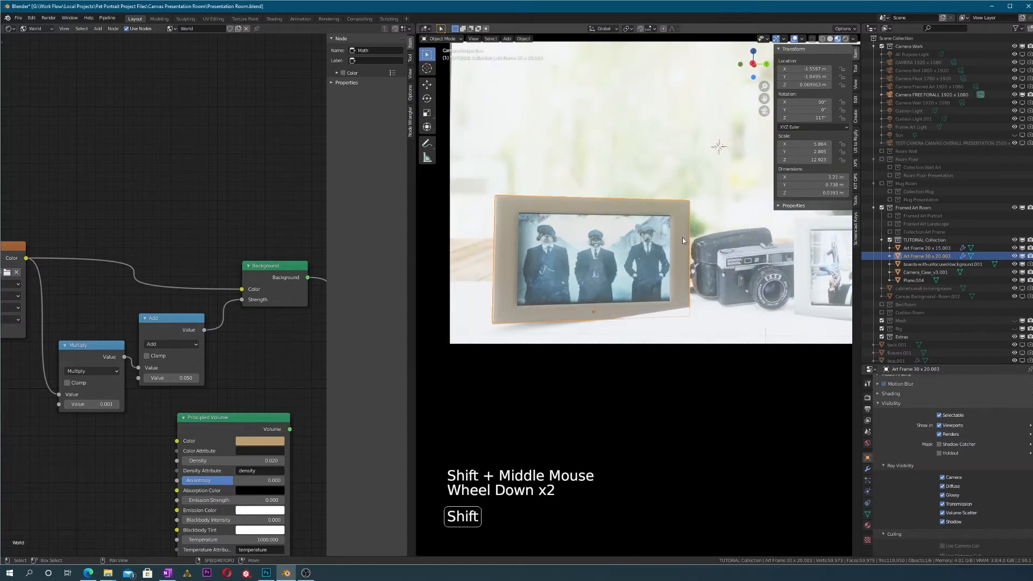
middle_click_drag(682, 241, 637, 276, "shift")
key("r")
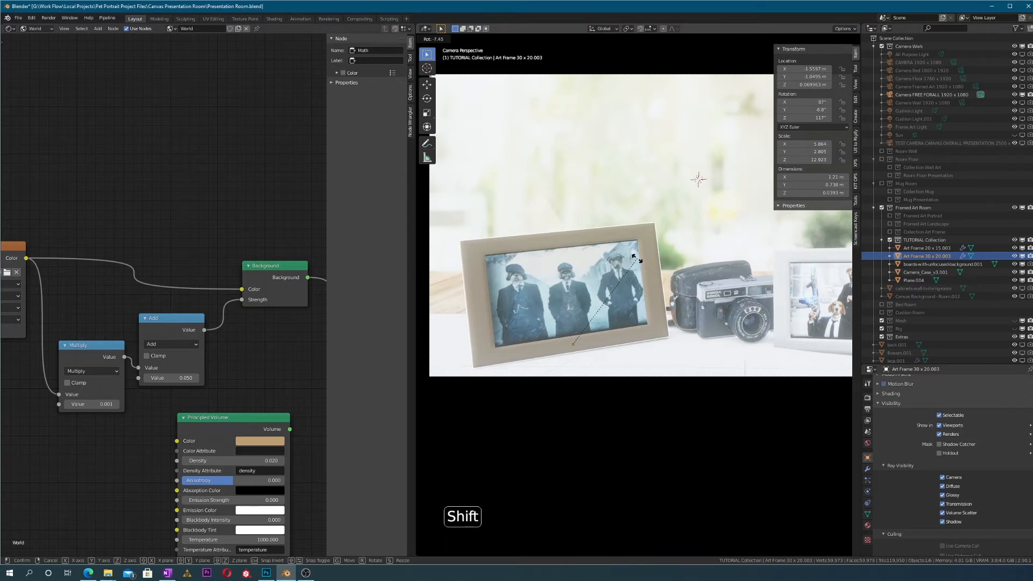
left_click(648, 276)
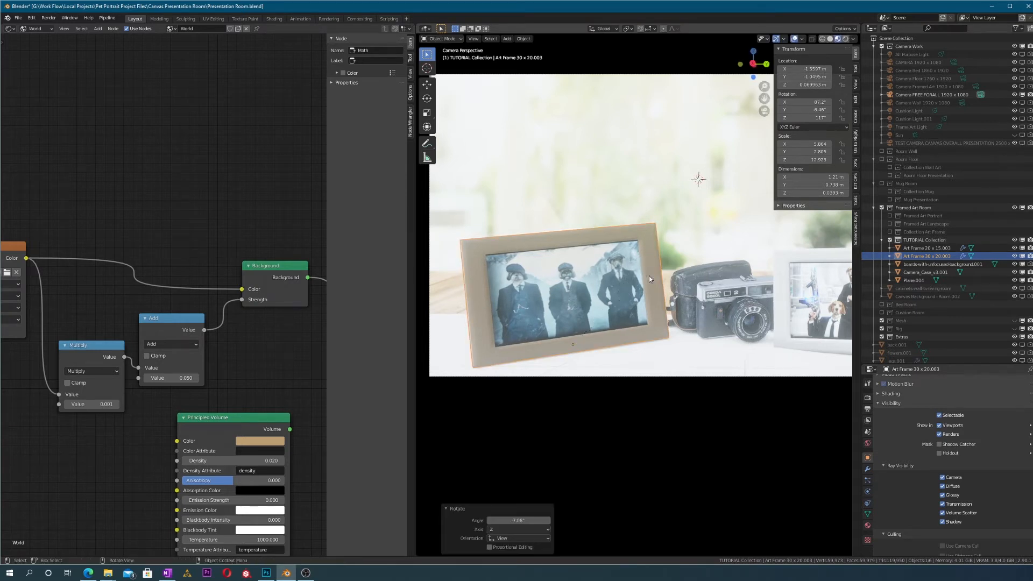
Step: Tilt the white picture frame about 5° clockwise in the camera view
left_click(787, 330)
middle_click_drag(786, 329, 659, 330, "shift")
key("r")
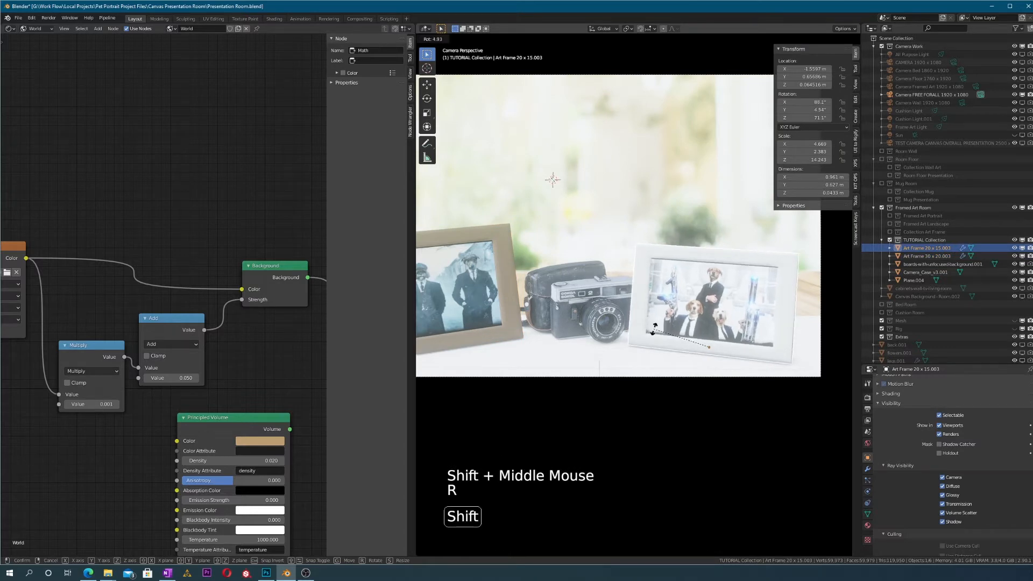
left_click(655, 330)
scroll(694, 360, "up", 2)
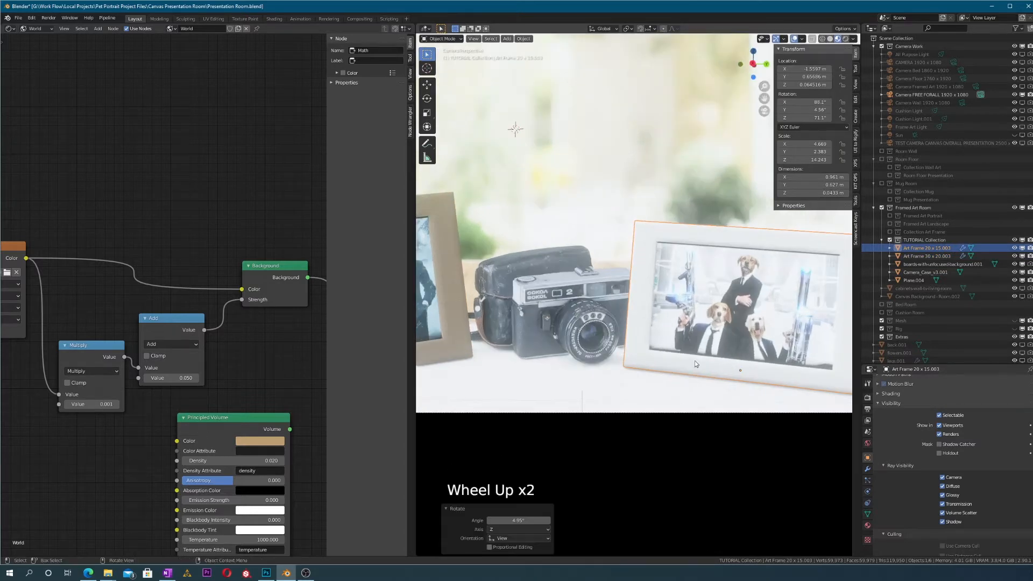
Step: Lower the white picture frame about 0.017 m along Z towards the floor
middle_click_drag(670, 326, 661, 268, "shift")
scroll(662, 269, "up", 3)
key("g")
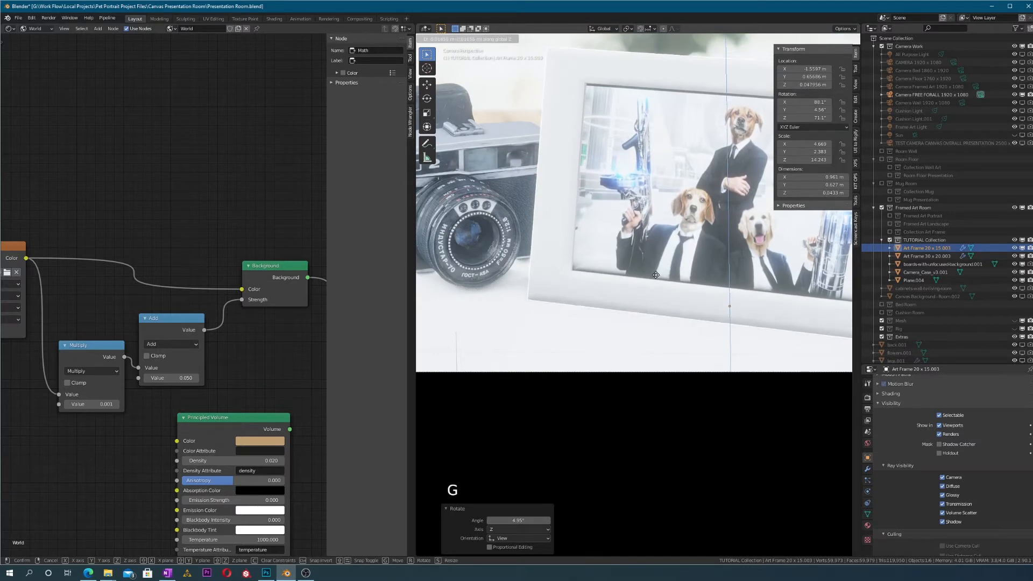
left_click(655, 274)
Step: Examine how the camera prop and tilted frames meet the floor, and select the floor plane to review the composition
scroll(655, 273, "down", 4)
middle_click_drag(655, 273, 531, 236, "shift")
left_click(588, 277)
scroll(701, 247, "up", 2)
scroll(631, 247, "up", 2)
scroll(634, 240, "down", 7)
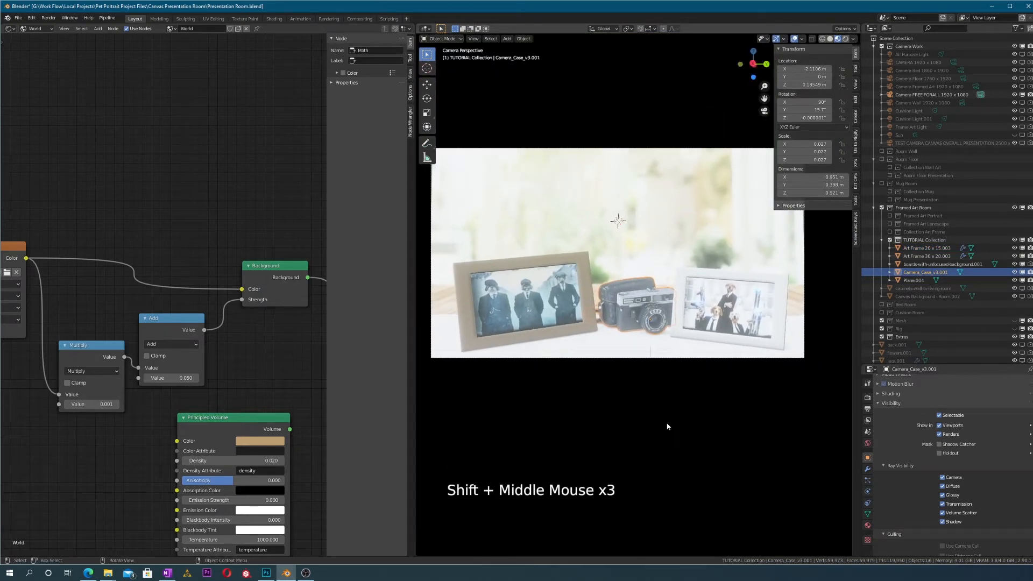
left_click(579, 311)
scroll(579, 311, "up", 2)
middle_click_drag(689, 434, 593, 416, "shift")
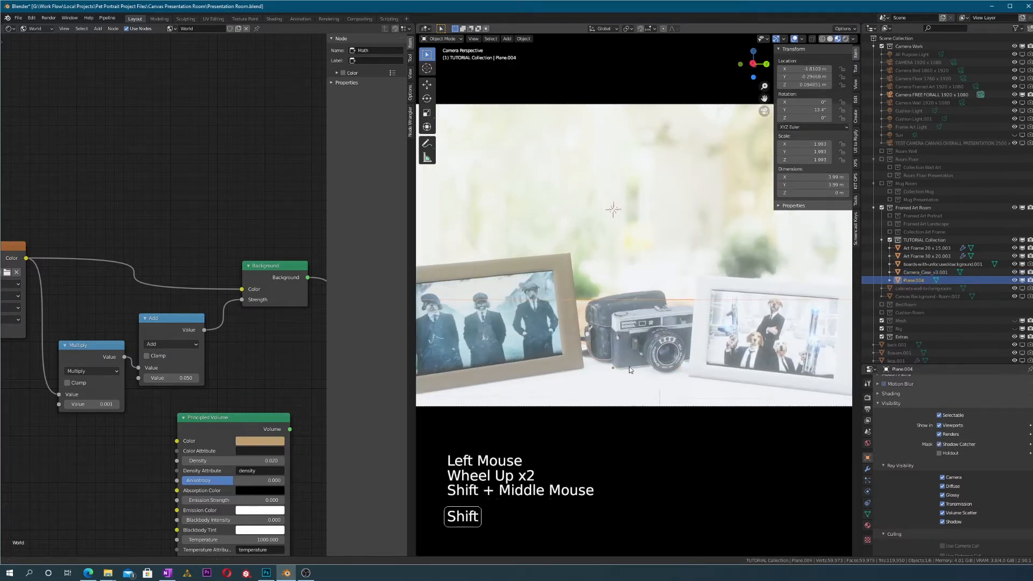
scroll(593, 416, "down", 3)
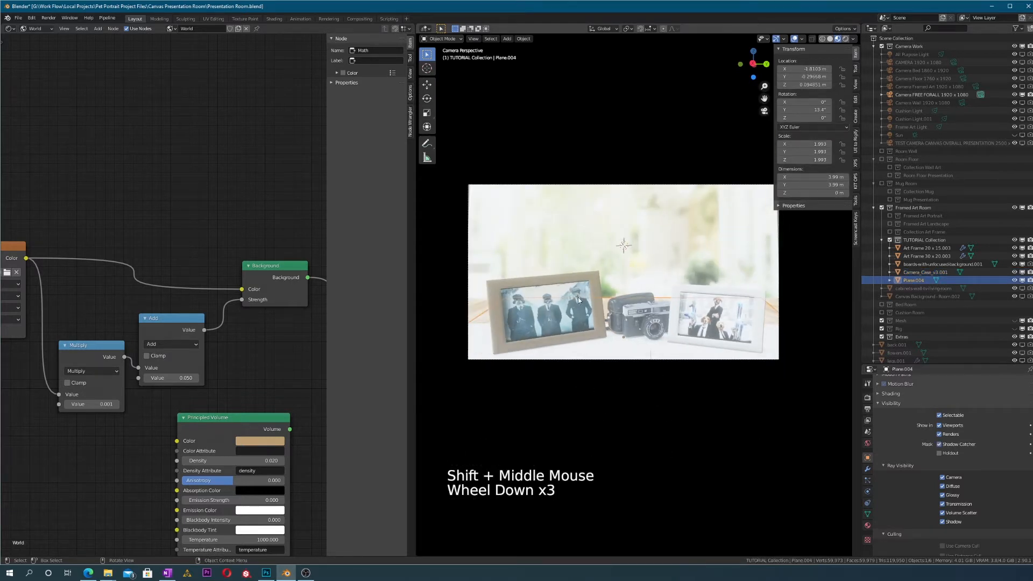
Step: Nudge the camera prop slightly down along Z towards the floor plane
middle_click_drag(529, 341, 631, 335, "shift")
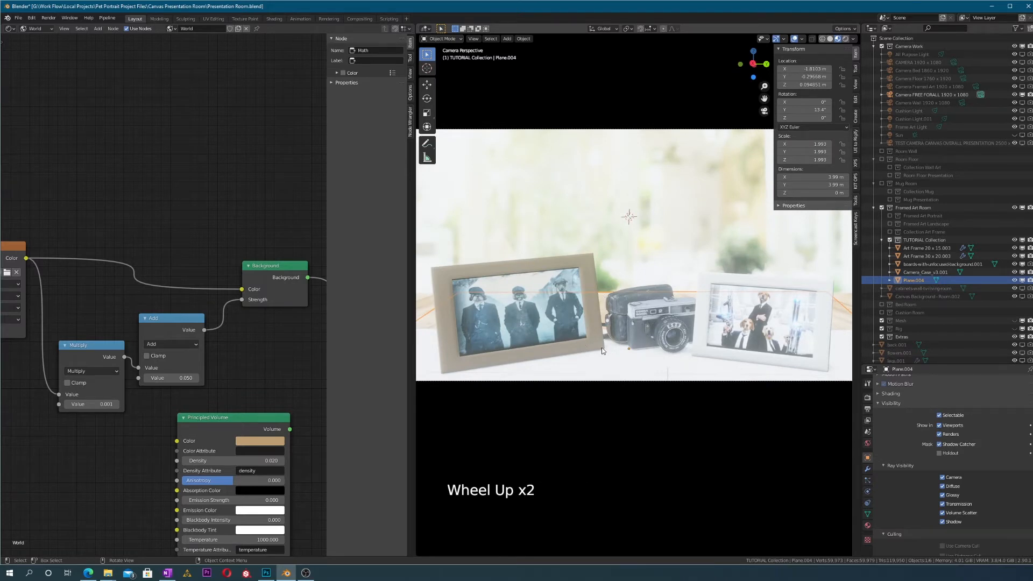
scroll(591, 329, "up", 3)
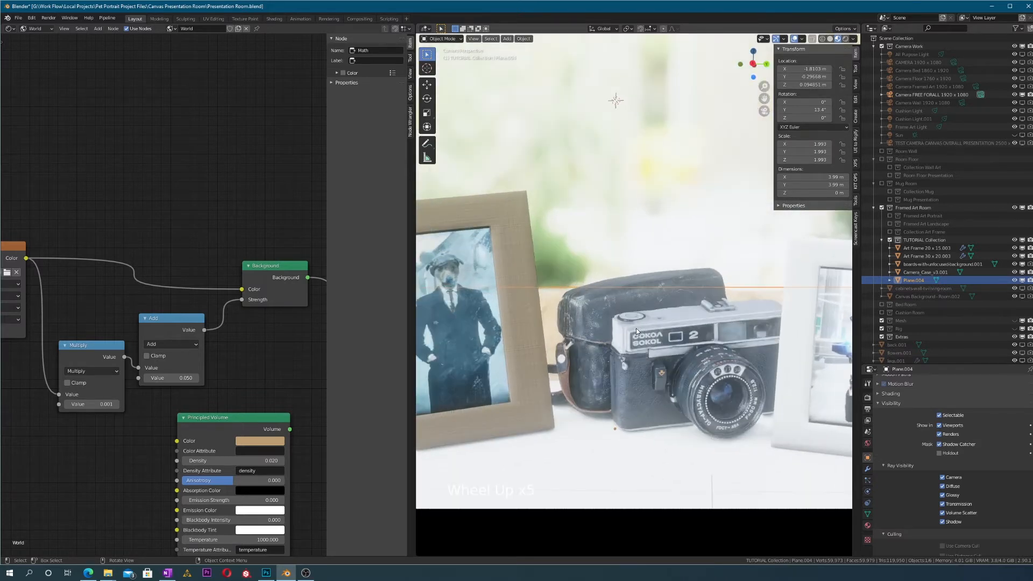
mouse_move(637, 326)
middle_mouse_down("shift")
mouse_move(621, 293)
mouse_move(638, 315)
middle_mouse_up("shift")
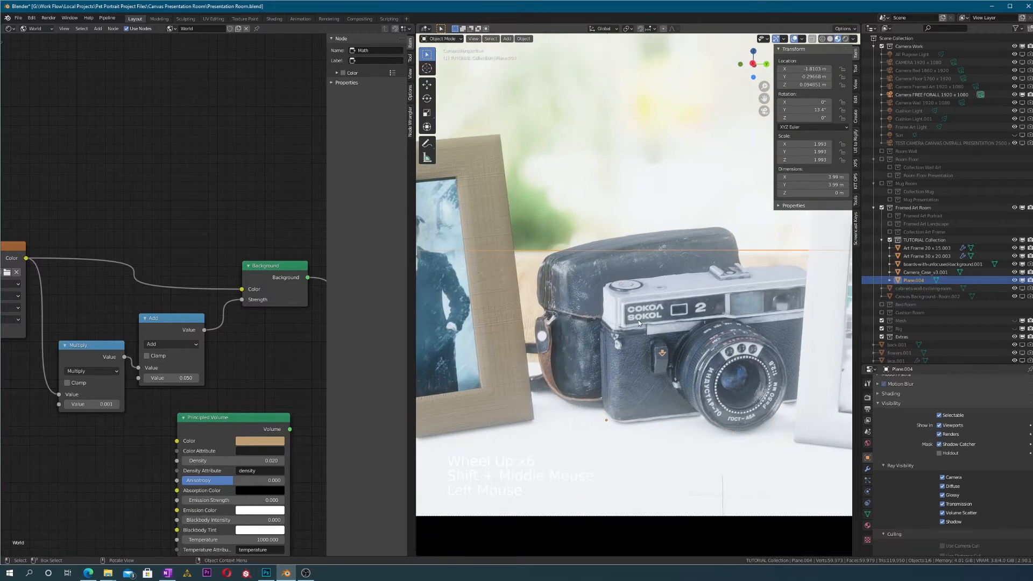
left_click(638, 322)
key("g")
key("z")
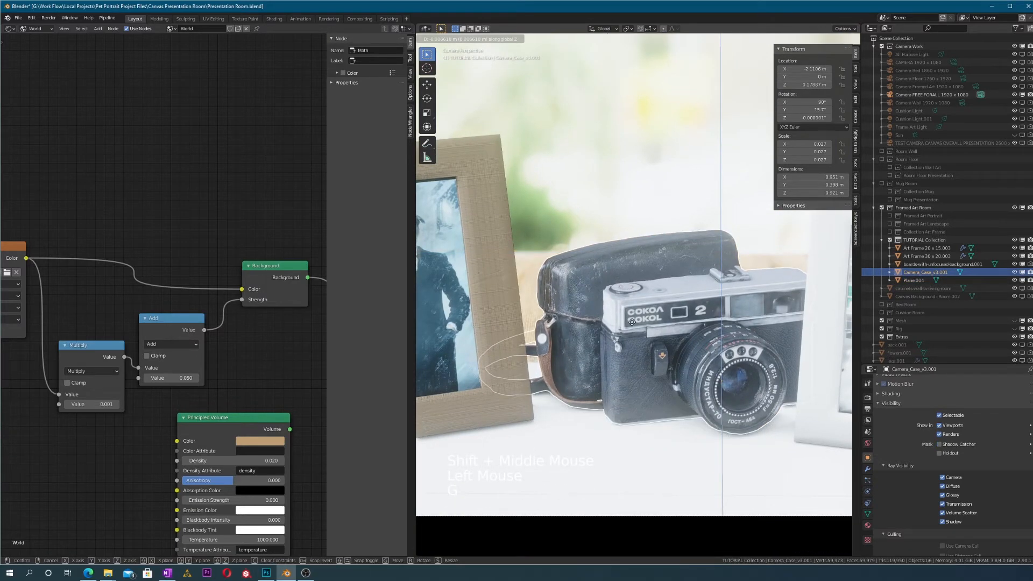
left_click(632, 321)
scroll(624, 295, "down", 7)
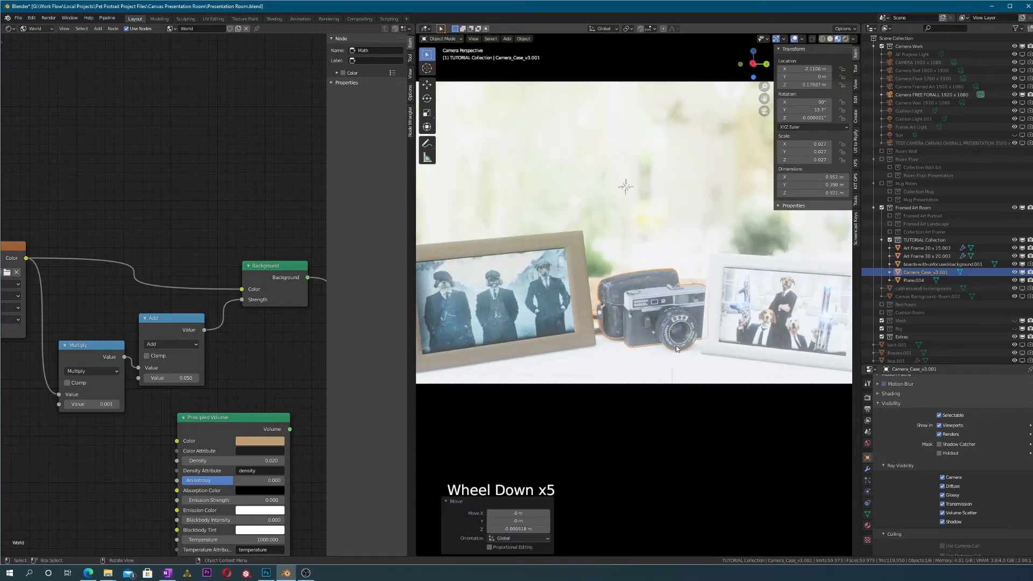
scroll(647, 309, "down", 1)
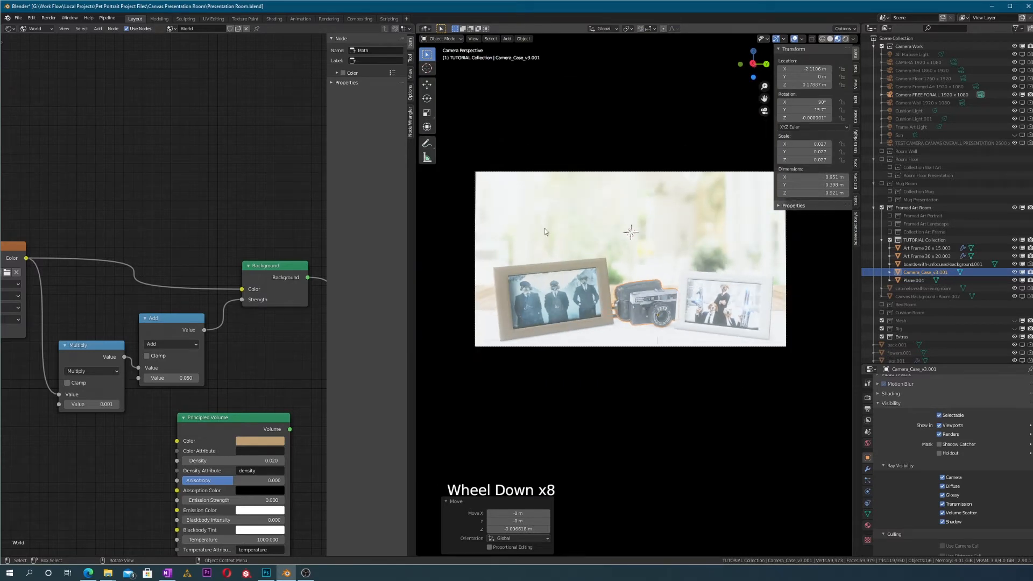
Step: Examine the scene layout from outside the camera view and the world's Mapping and studio HDR texture nodes
middle_click_drag(641, 244, 552, 255)
scroll(571, 252, "down", 3)
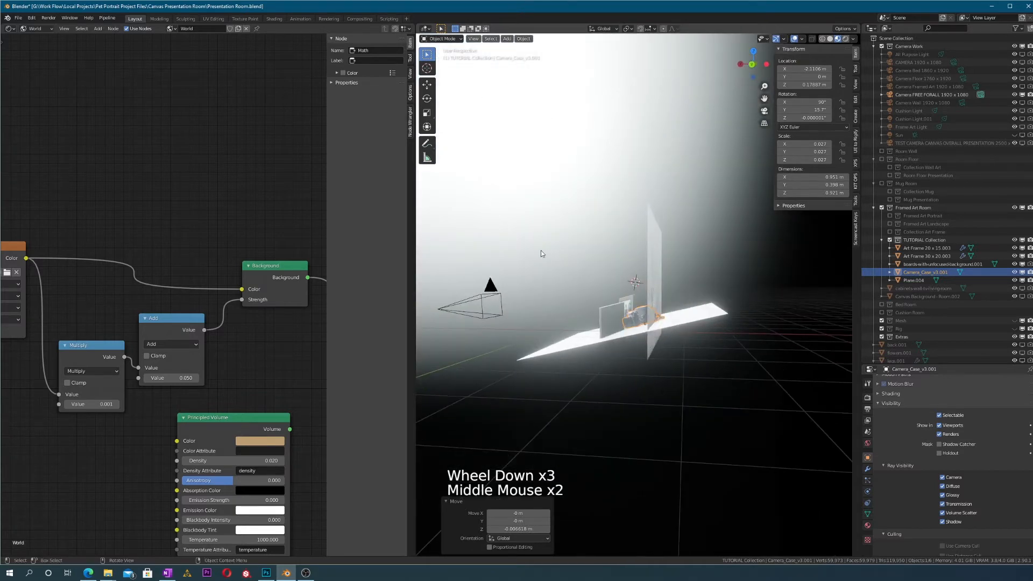
middle_click_drag(648, 300, 641, 266)
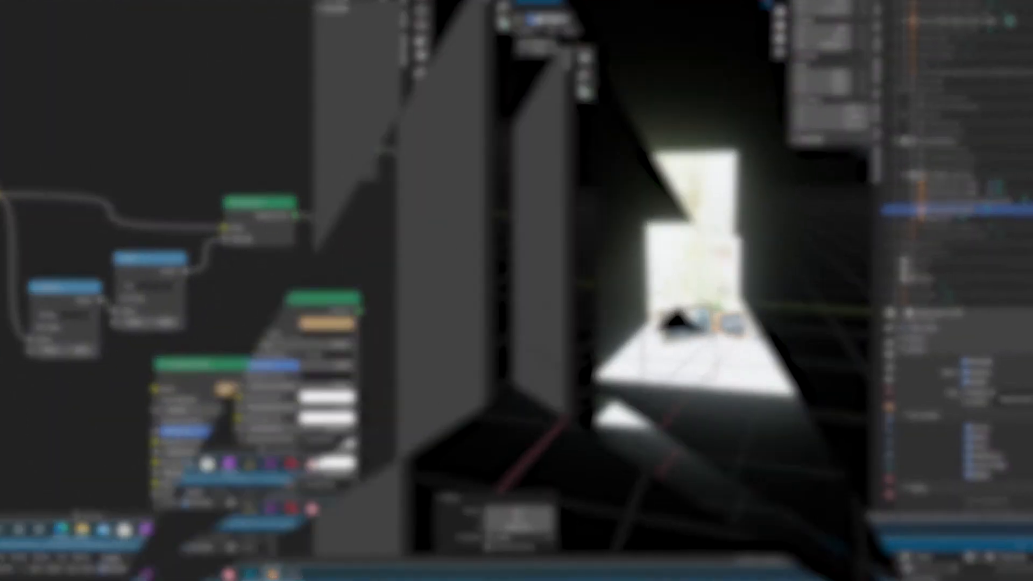
middle_click_drag(479, 330, 558, 308)
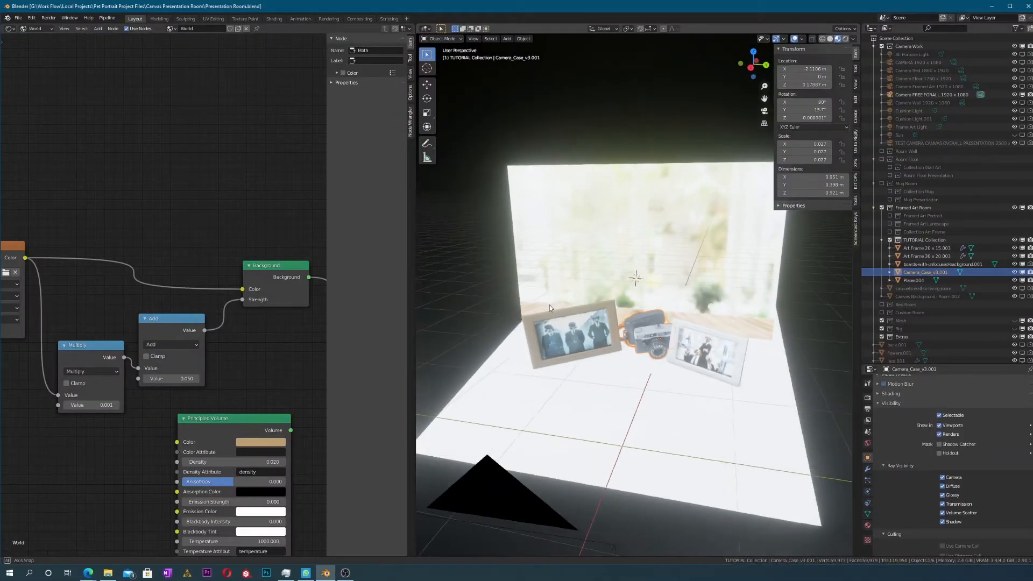
middle_click_drag(113, 156, 166, 127)
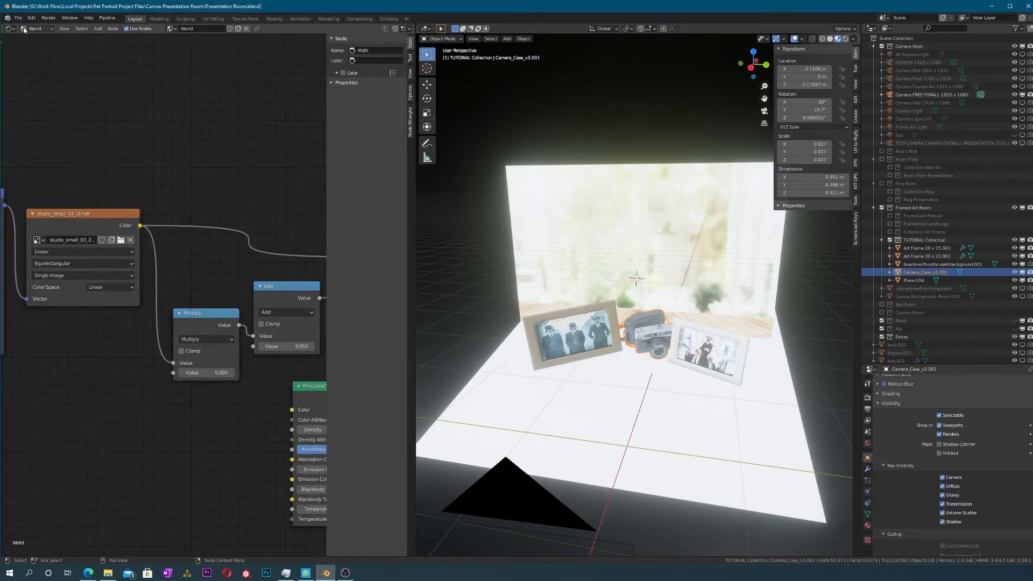
left_click(10, 29)
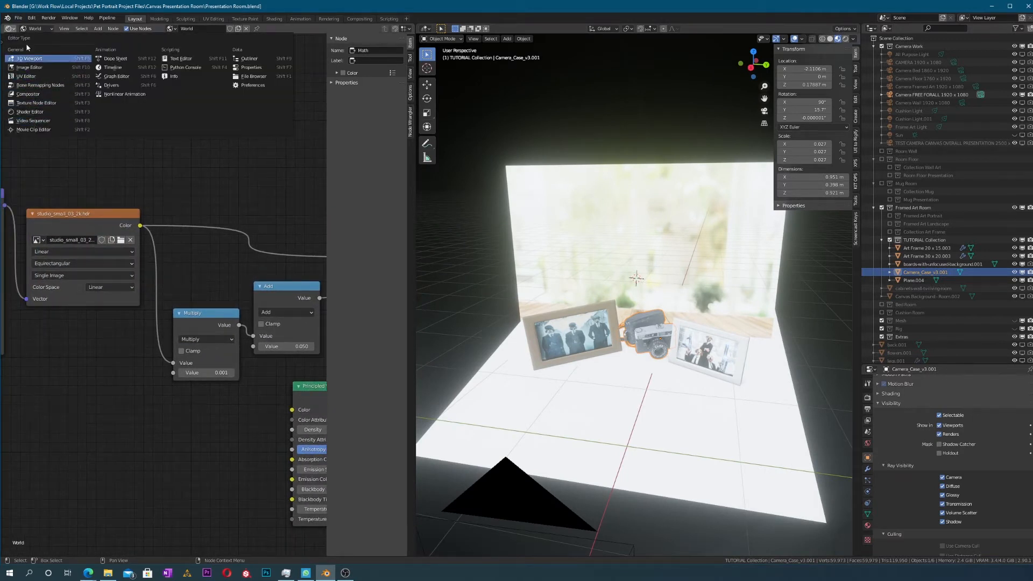
middle_click_drag(103, 147, 251, 137)
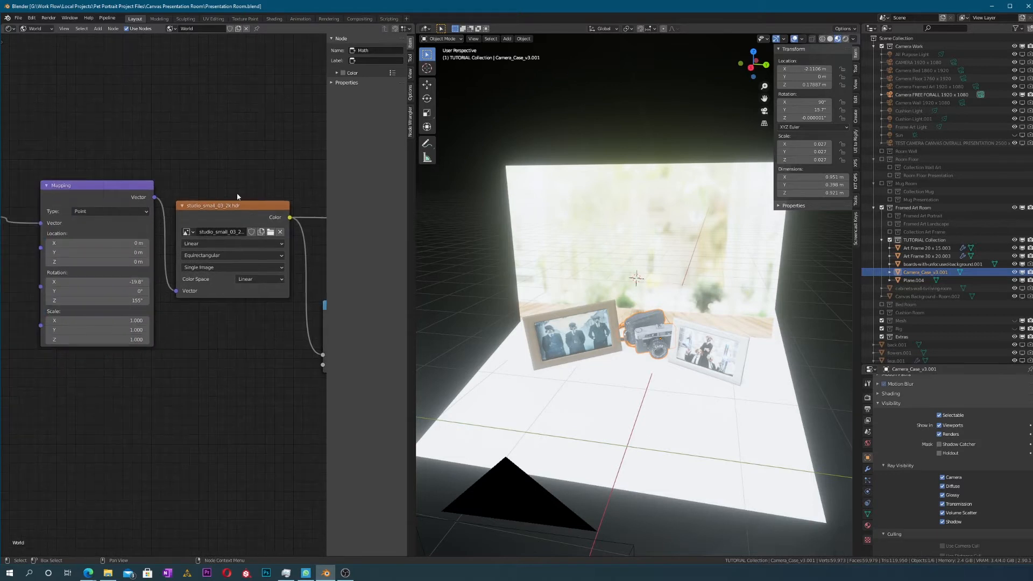
scroll(231, 194, "up", 2)
middle_click_drag(173, 183, 169, 226)
scroll(170, 224, "down", 1)
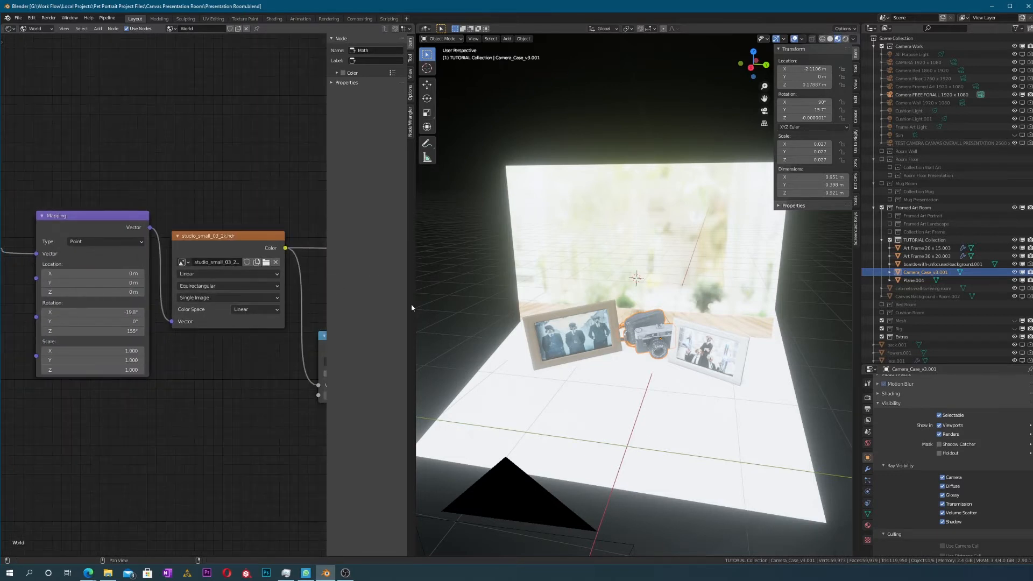
Step: Widen the node editor area and select the studio HDR environment texture node, bringing the Mapping node into close view
left_click_drag(416, 306, 462, 311)
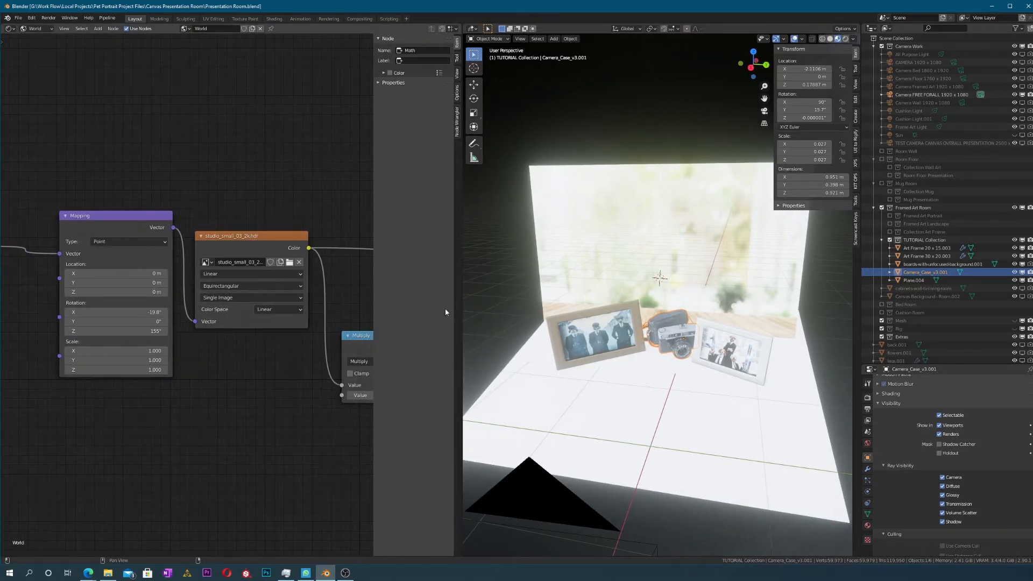
scroll(195, 280, "down", 1)
middle_click_drag(167, 199, 205, 208)
middle_click_drag(258, 243, 193, 225)
left_click(273, 258)
middle_click_drag(289, 238, 184, 232)
middle_click_drag(93, 219, 257, 207)
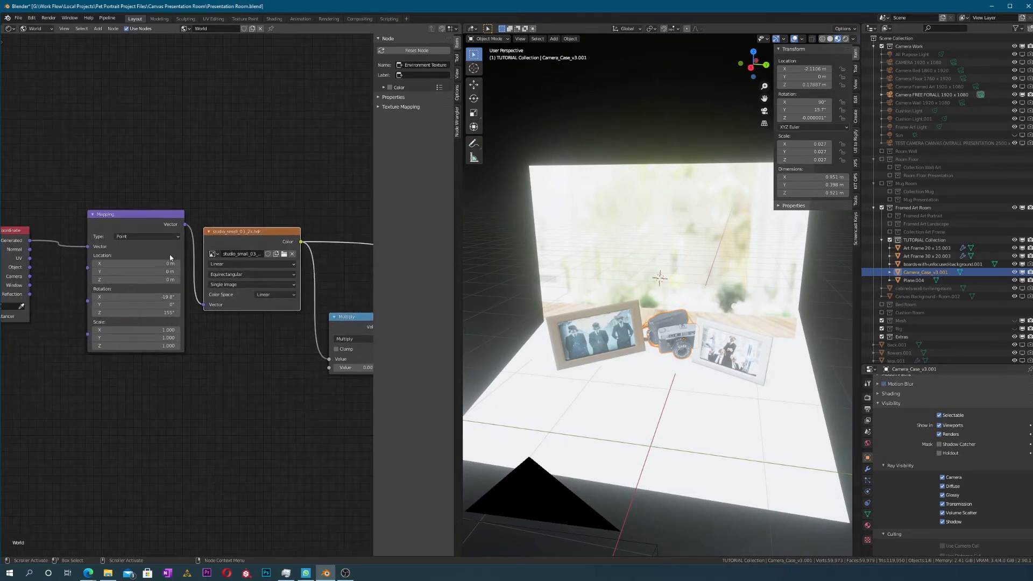
scroll(170, 269, "up", 2)
middle_click_drag(170, 262, 244, 243)
Step: Set the world Mapping node's rotation to X -22.3° and Z 233°
middle_click_drag(610, 285, 531, 144)
middle_click_drag(567, 324, 560, 231)
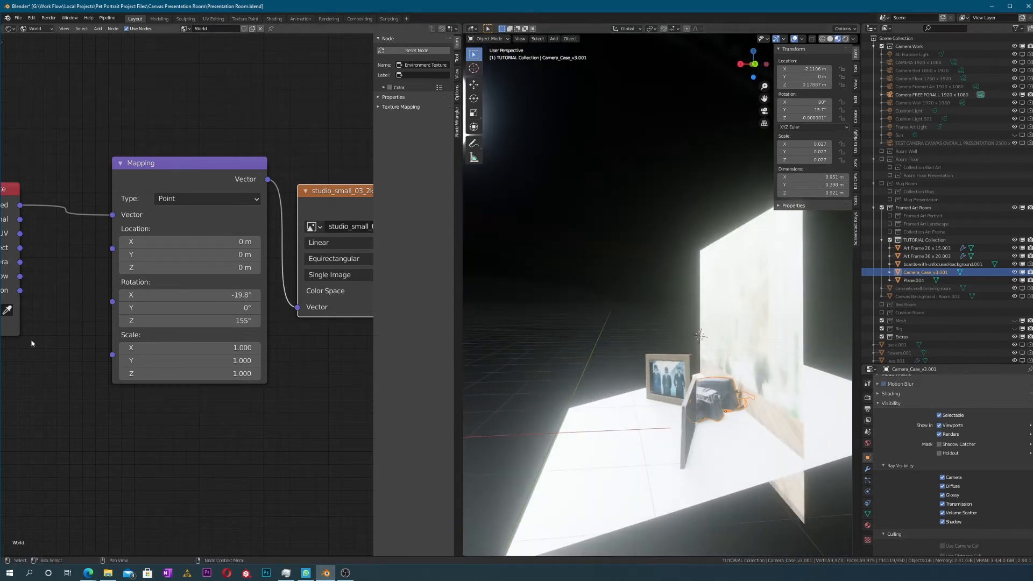
left_click_drag(204, 295, 241, 321)
middle_click_drag(638, 355, 721, 340)
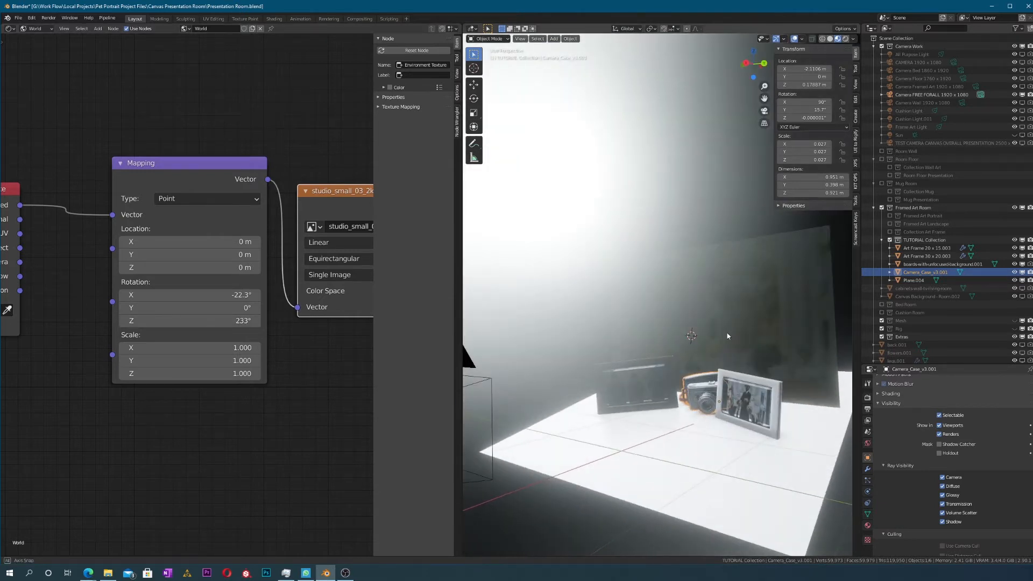
Step: Turn the HDR environment about Z to 251° and on to 296° in the Mapping node, checking the lighting on the scene
left_click_drag(192, 319, 202, 319)
middle_click_drag(573, 351, 587, 355)
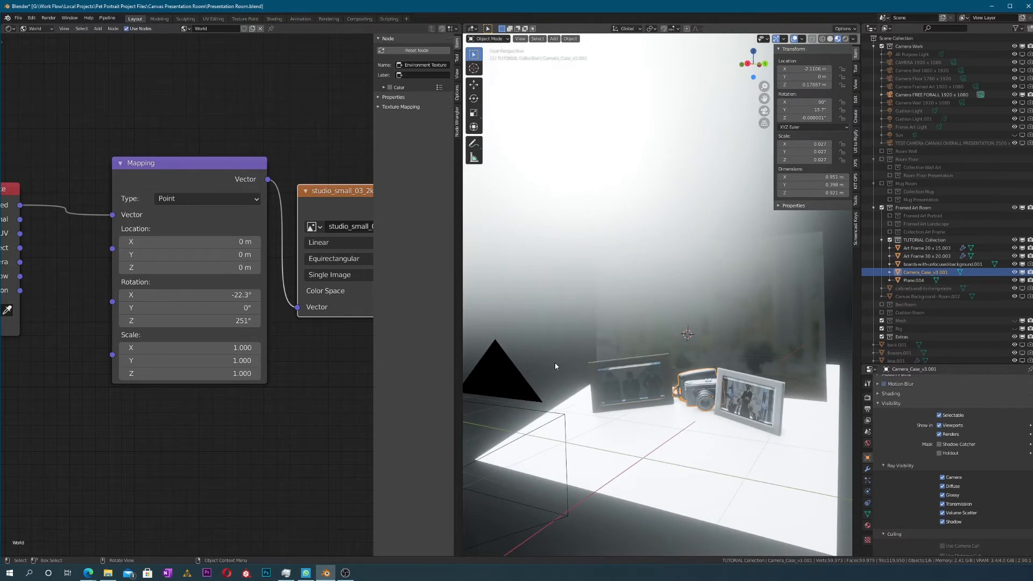
key("KP_0")
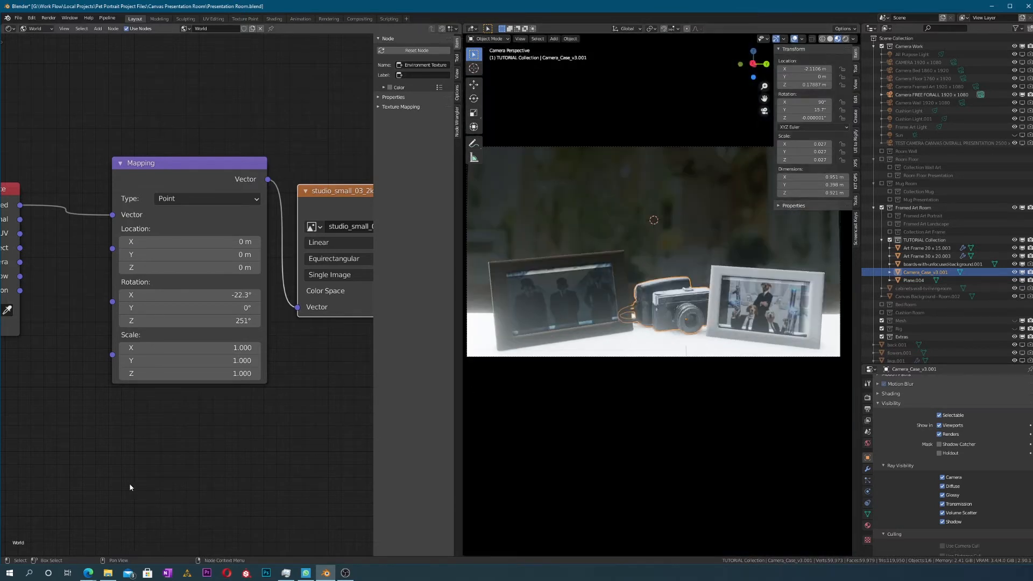
left_click_drag(204, 321, 229, 321)
middle_click_drag(479, 261, 592, 213)
middle_click_drag(677, 172, 652, 227)
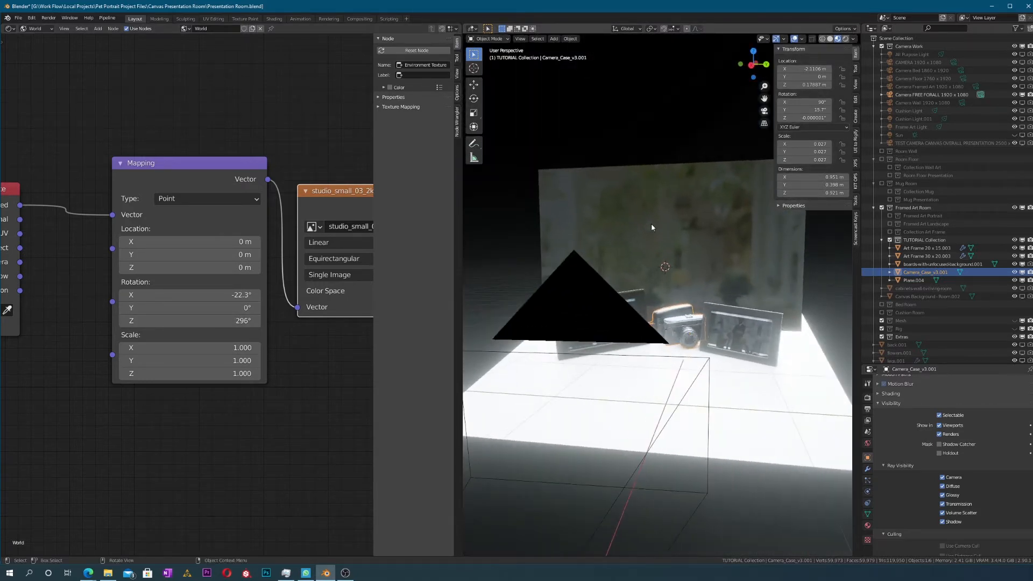
Step: Disable the wooden-boards background plane in the viewport and return to the camera view
middle_click_drag(679, 320, 662, 301)
left_click(661, 297)
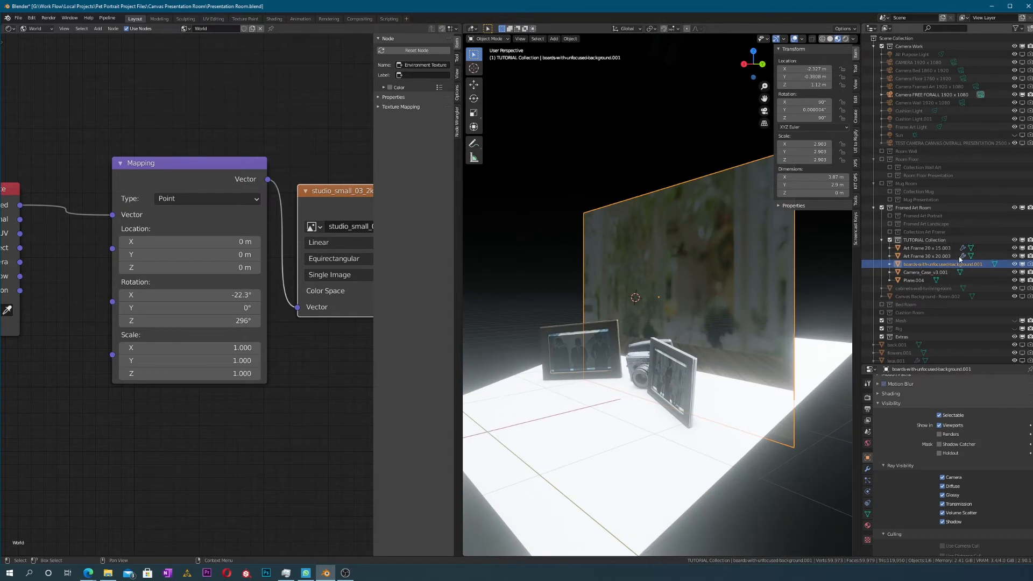
middle_click_drag(602, 260, 767, 305)
left_click(1026, 264)
key("KP_0")
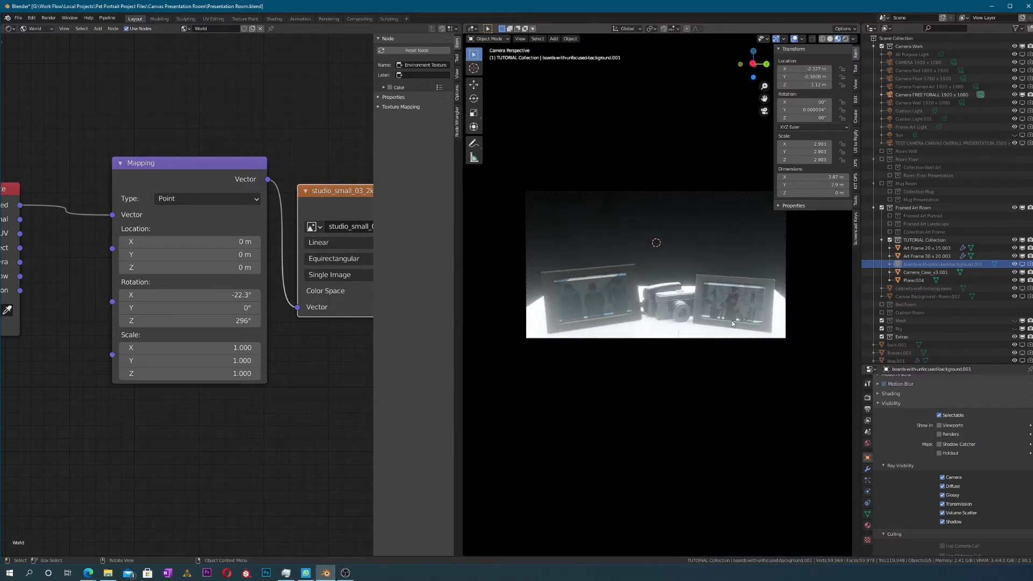
Step: Preview the frames and camera prop in rendered shading through the camera, and return to material preview
scroll(731, 320, "up", 3)
scroll(712, 342, "up", 1)
scroll(717, 327, "down", 1)
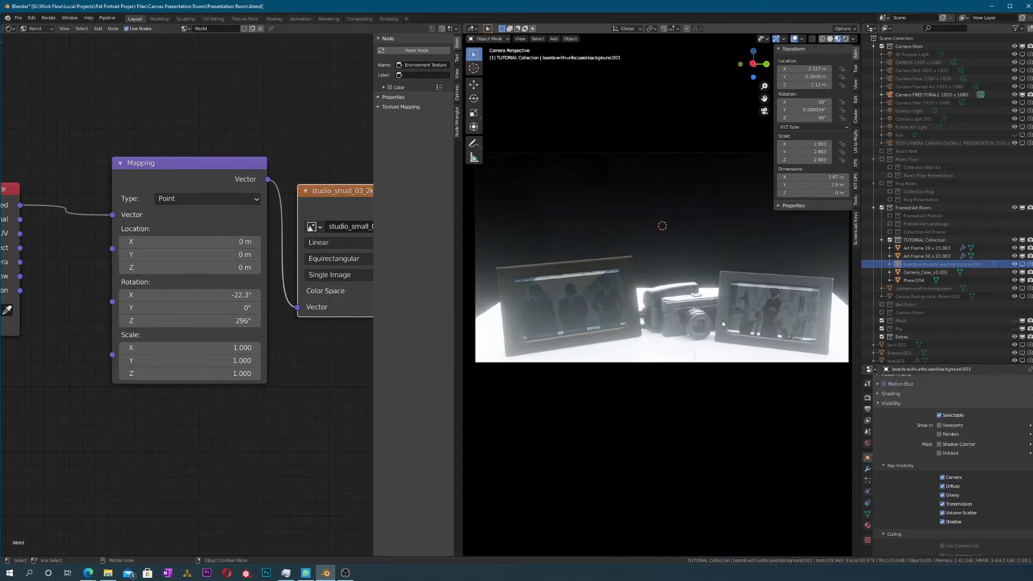
middle_click_drag(717, 327, 708, 329, "shift")
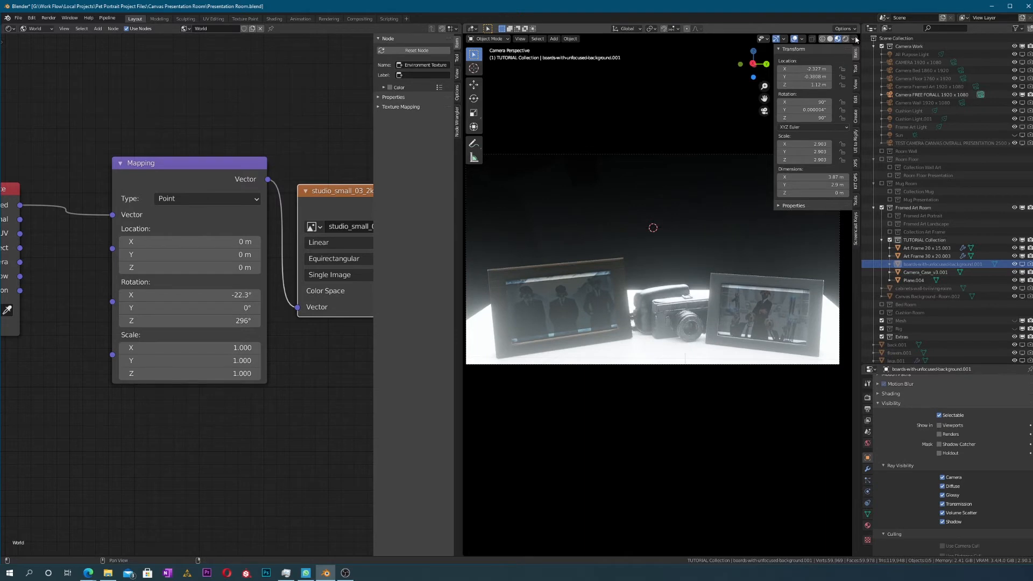
left_click(846, 39)
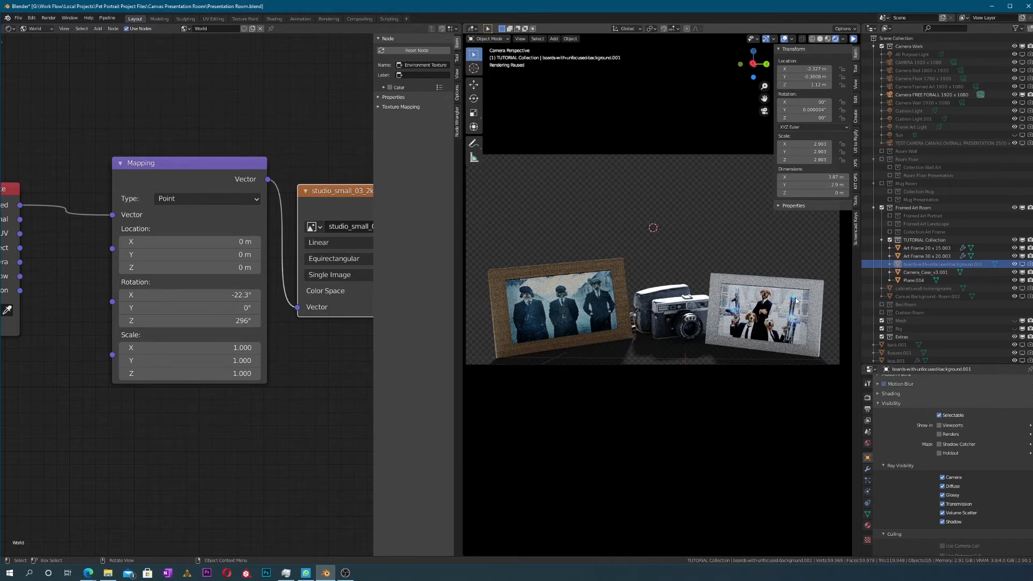
scroll(618, 297, "down", 1)
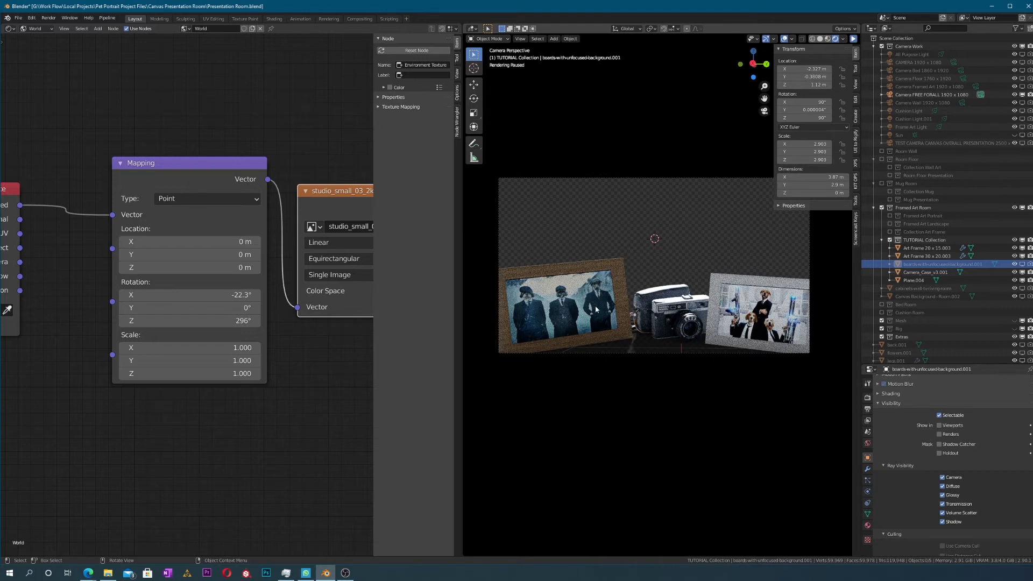
left_click(827, 38)
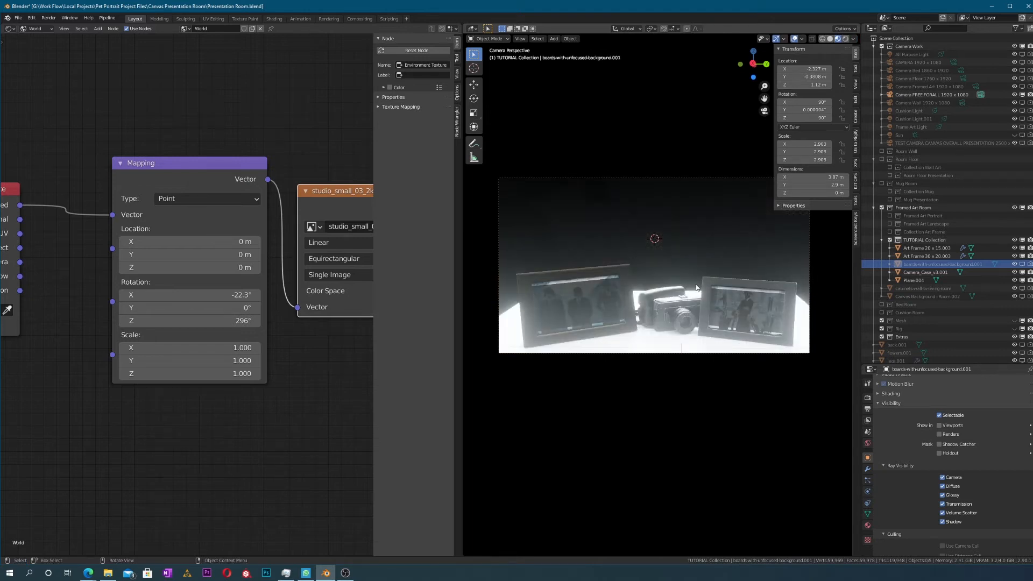
Step: Add a point light and move it along X to about -1.07 m, in front of the camera prop
middle_click_drag(676, 292, 685, 314)
key("shift+a")
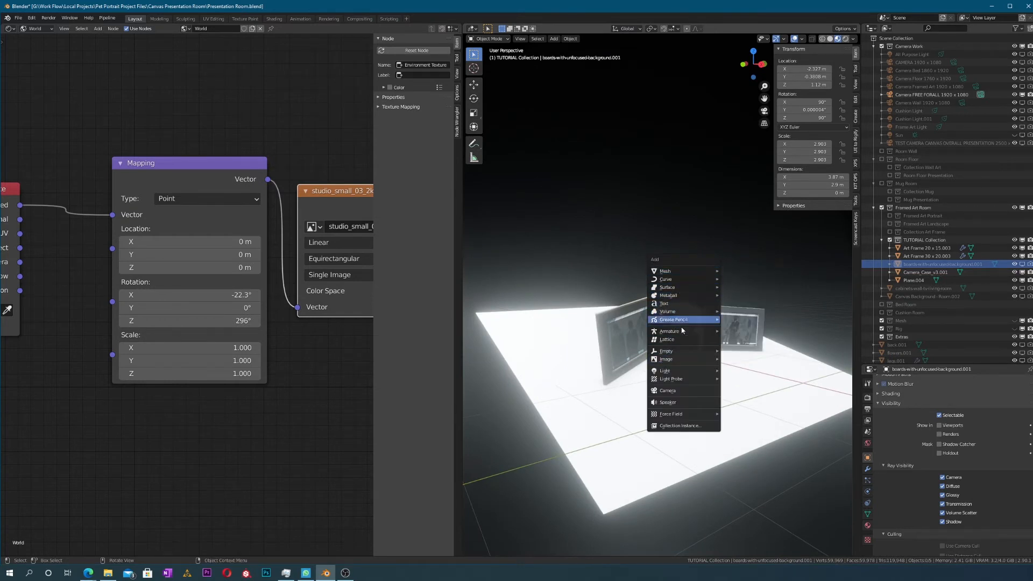
mouse_move(680, 373)
left_click(742, 371)
middle_click_drag(743, 371, 744, 289)
key("g")
key("x")
left_click(790, 318)
Step: Adjust the point light's height along Z so it sits near the picture frames and camera prop
key("g")
key("z")
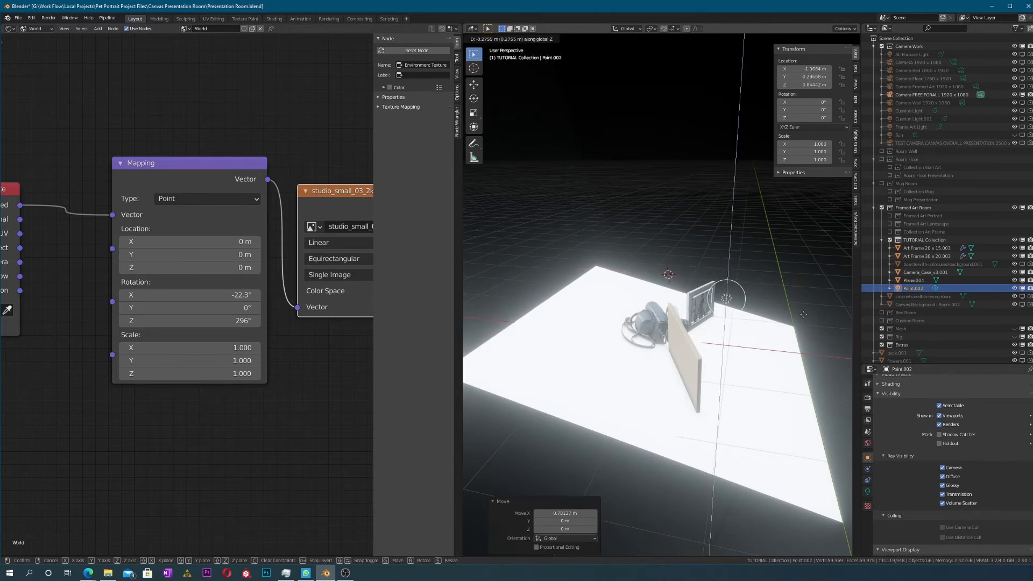
left_click(775, 333)
middle_click_drag(764, 330, 695, 270)
scroll(683, 307, "up", 2)
Step: Set the point light's power to 500 W and check the lighting through the camera
left_click(868, 491)
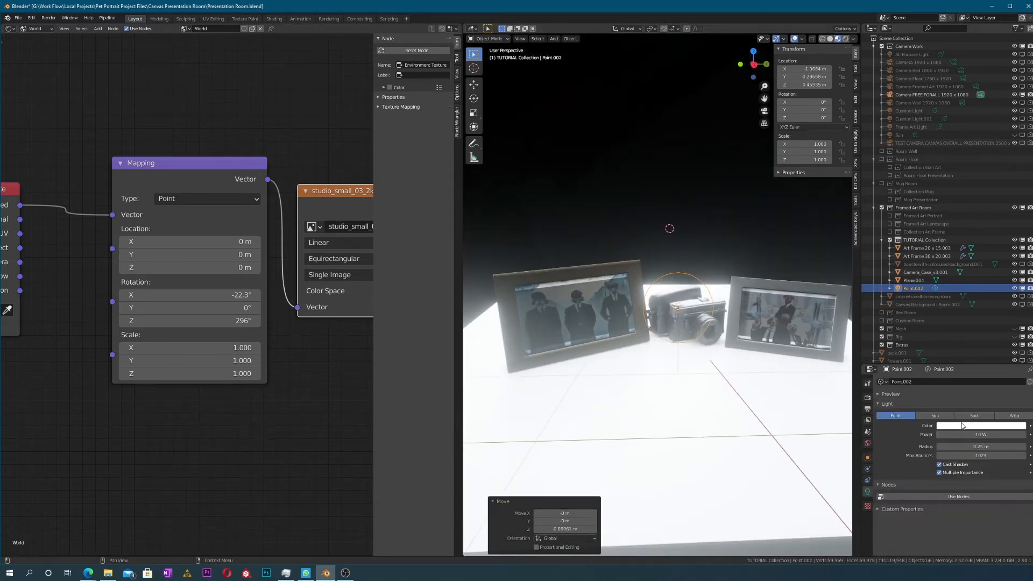
left_click(975, 434)
type("500w")
key("Return")
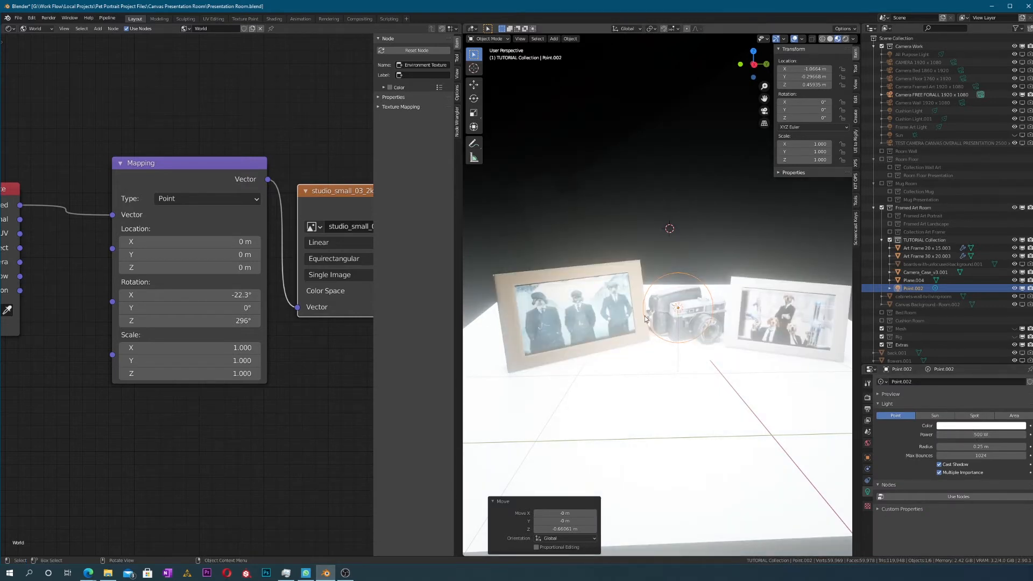
key("KP_0")
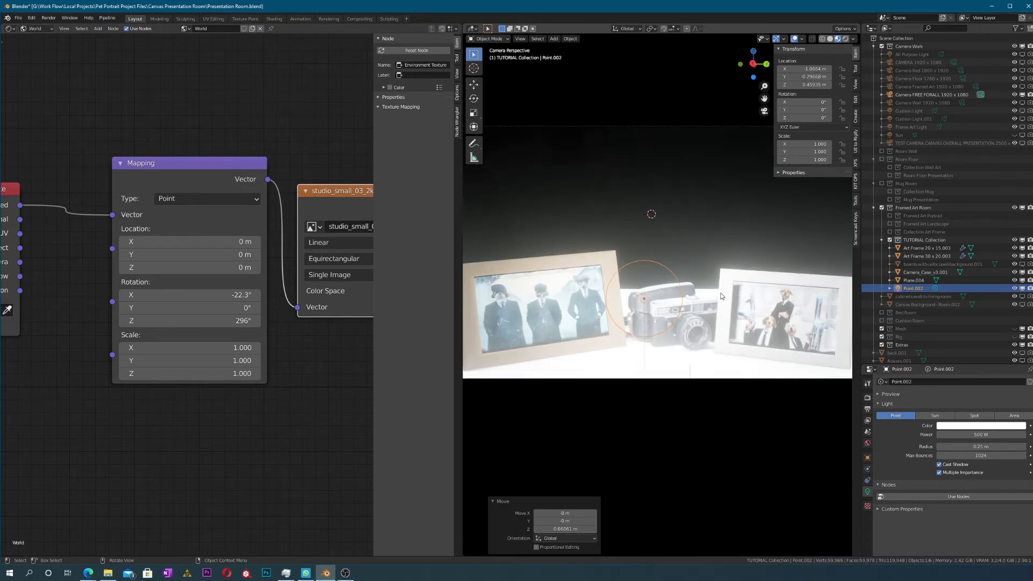
Step: Set the point light's power to 100 W, leaving its position as it is
left_click(995, 434)
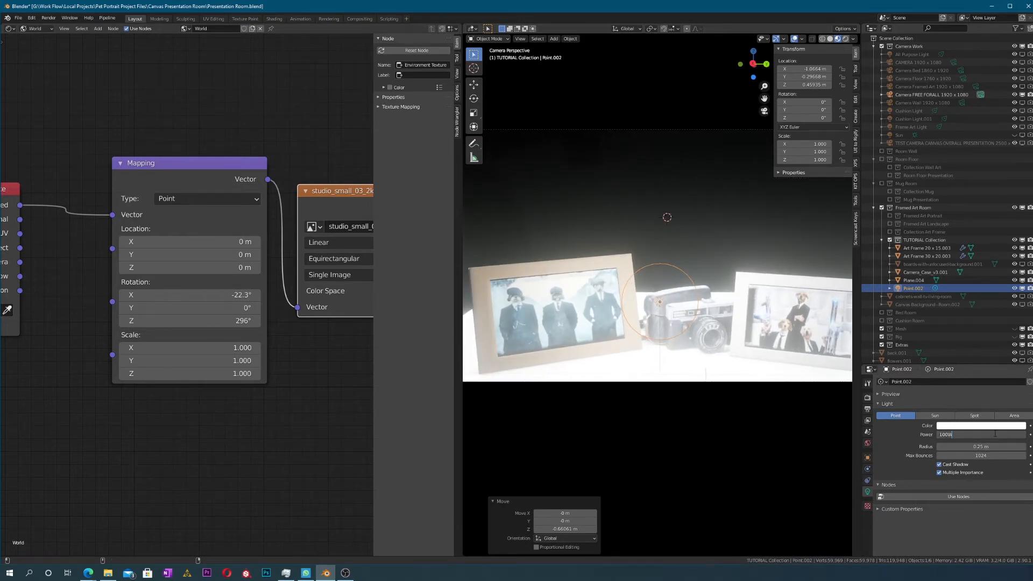
key("Return")
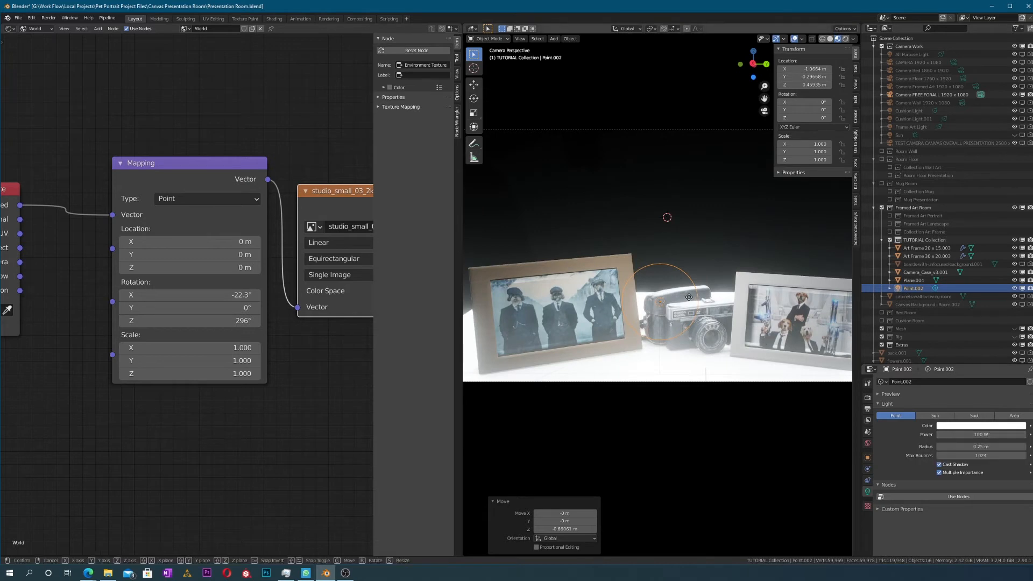
key("g")
key("Escape")
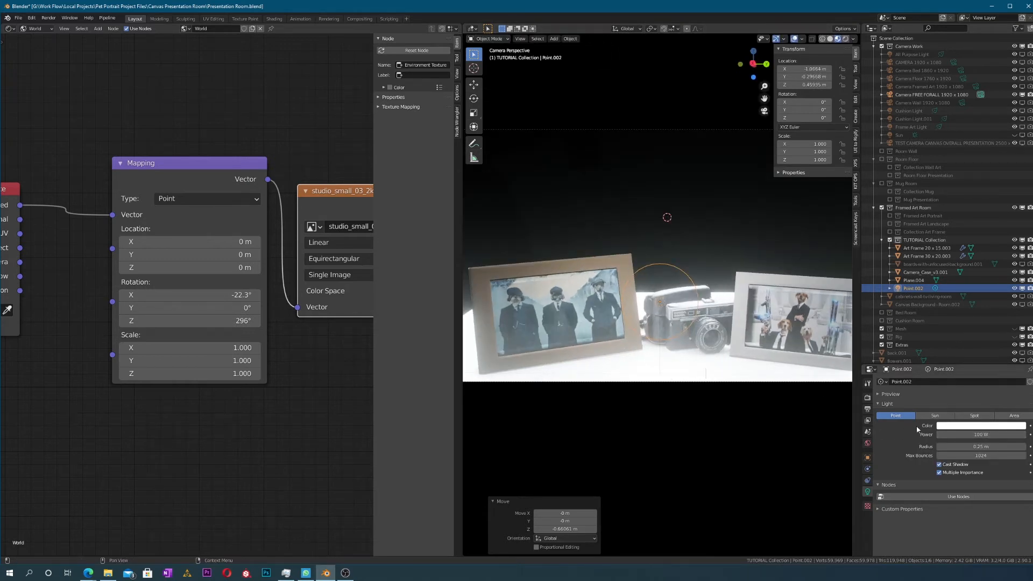
Step: Increase the point light's radius to 1.3 m and set its power to 500 W
left_click_drag(981, 447, 1029, 446)
left_click(956, 434)
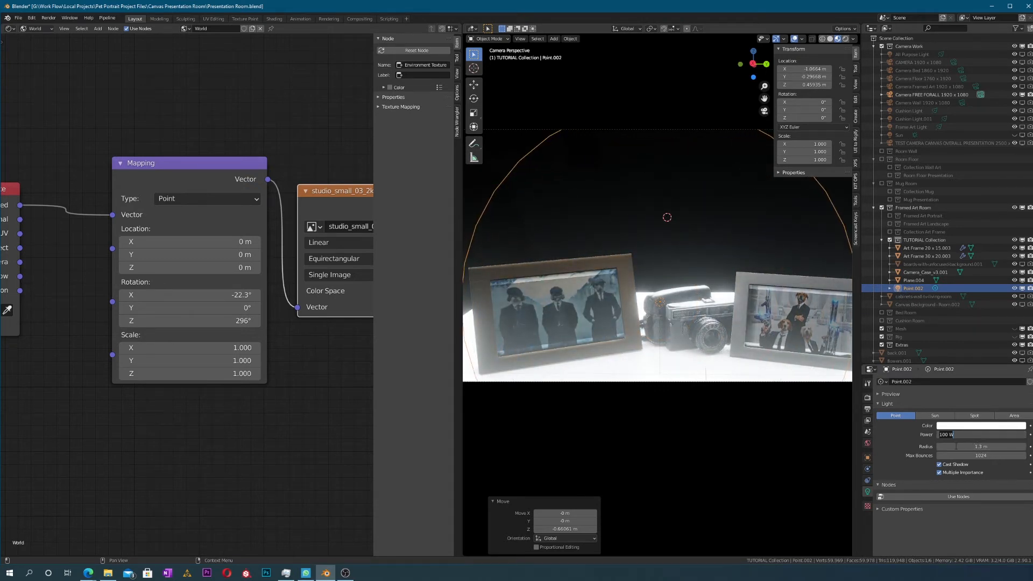
type("500")
key("Return")
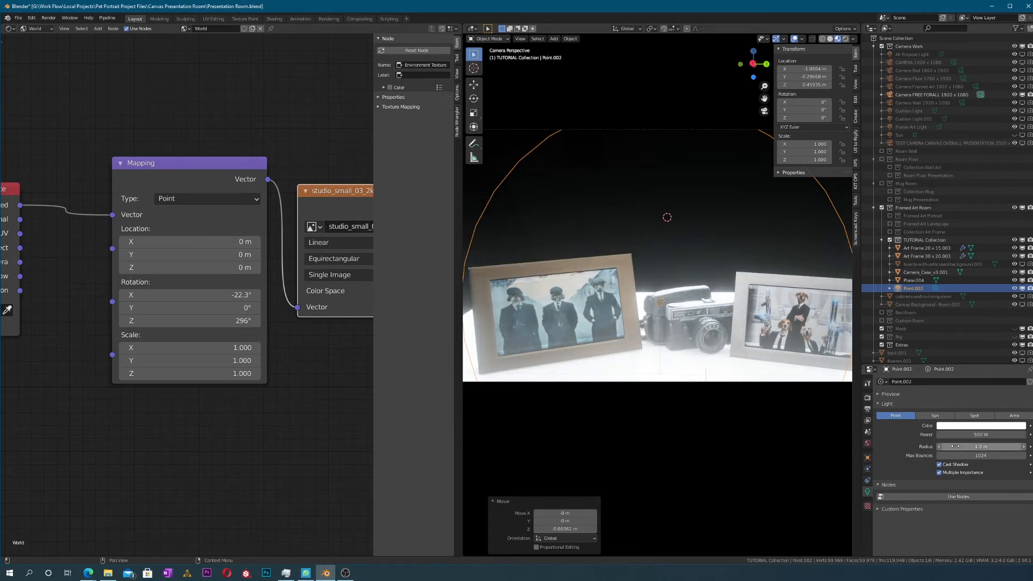
Step: Move the point light about 0.3 m along the Y axis
scroll(682, 351, "down", 1)
key("g")
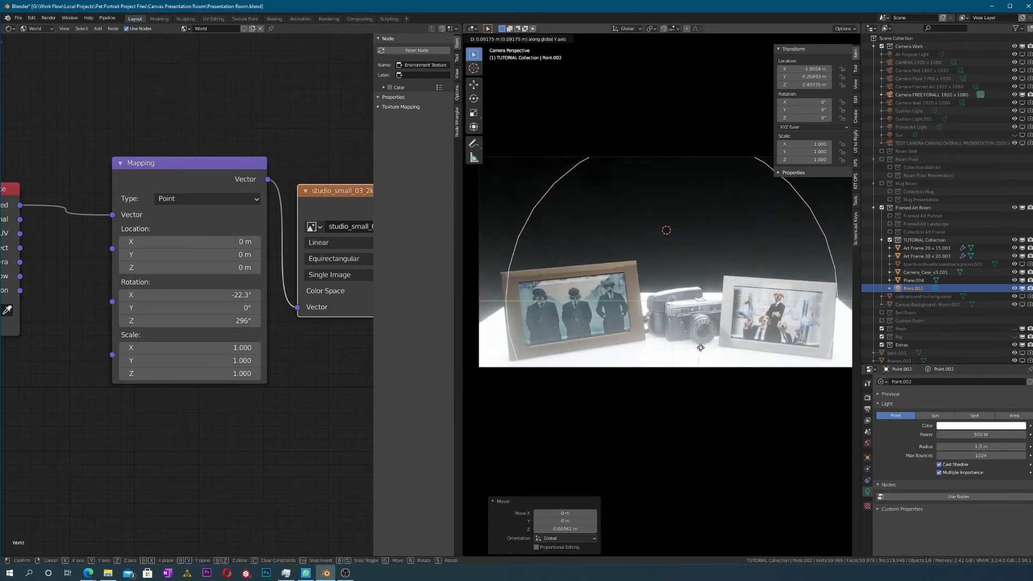
key("y")
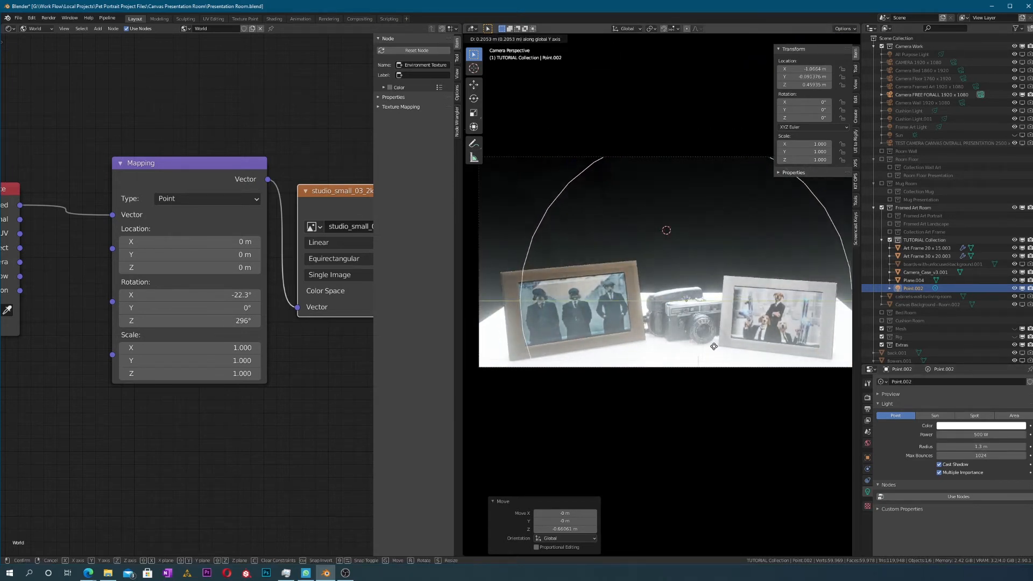
left_click(726, 349)
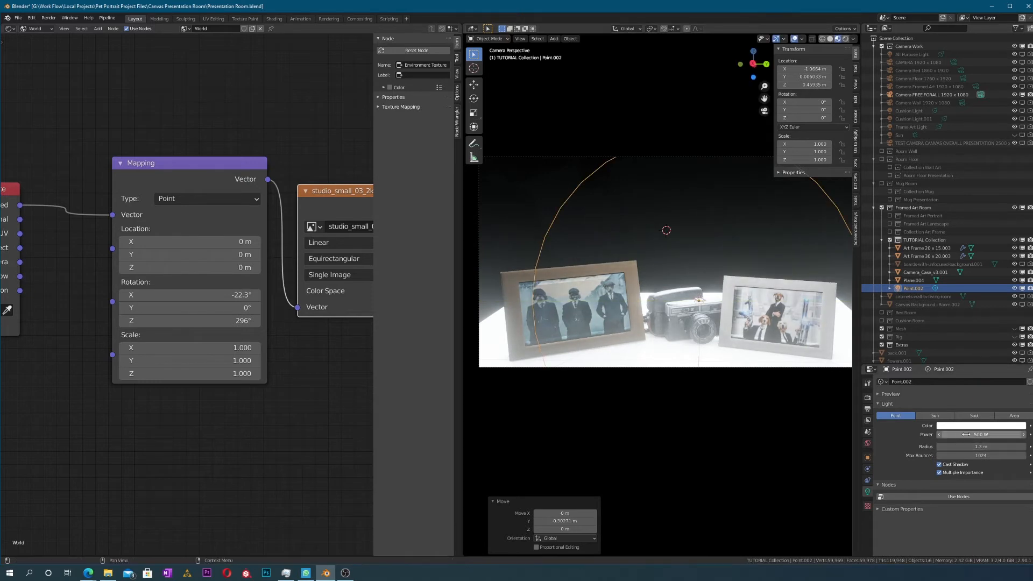
Step: Set the point light's power to 200 W and save the scene file
left_click(967, 435)
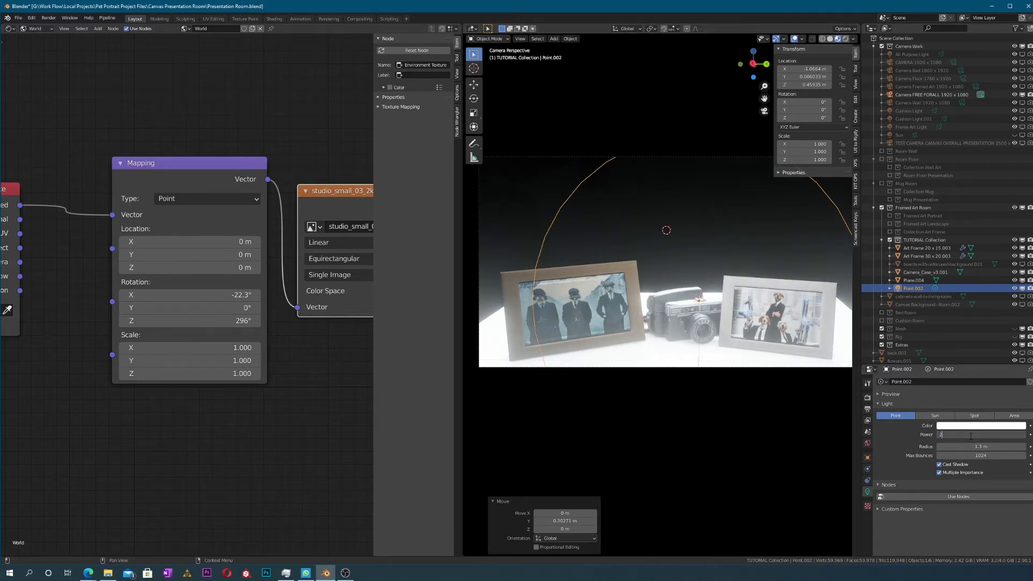
type("200")
key("Return")
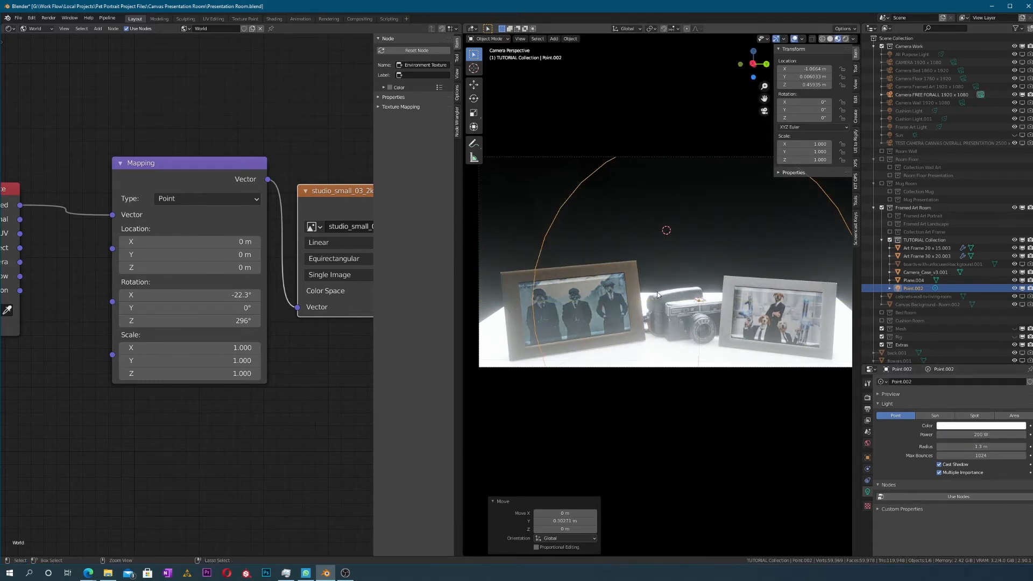
key("ctrl+s")
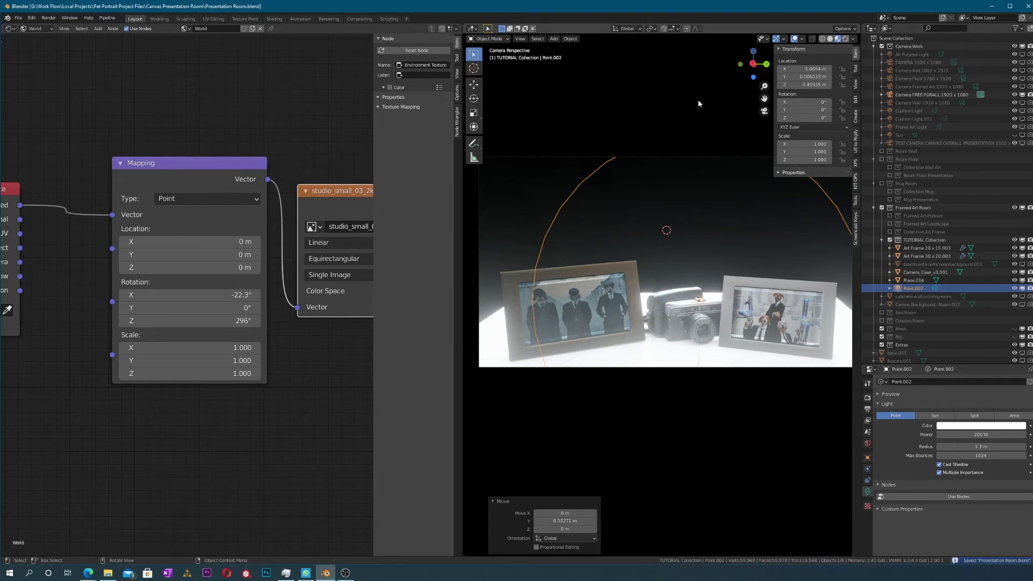
Step: Switch the viewport to rendered shading and set the point light's power to 1000 W and its radius to 2.53 m
left_click(845, 40)
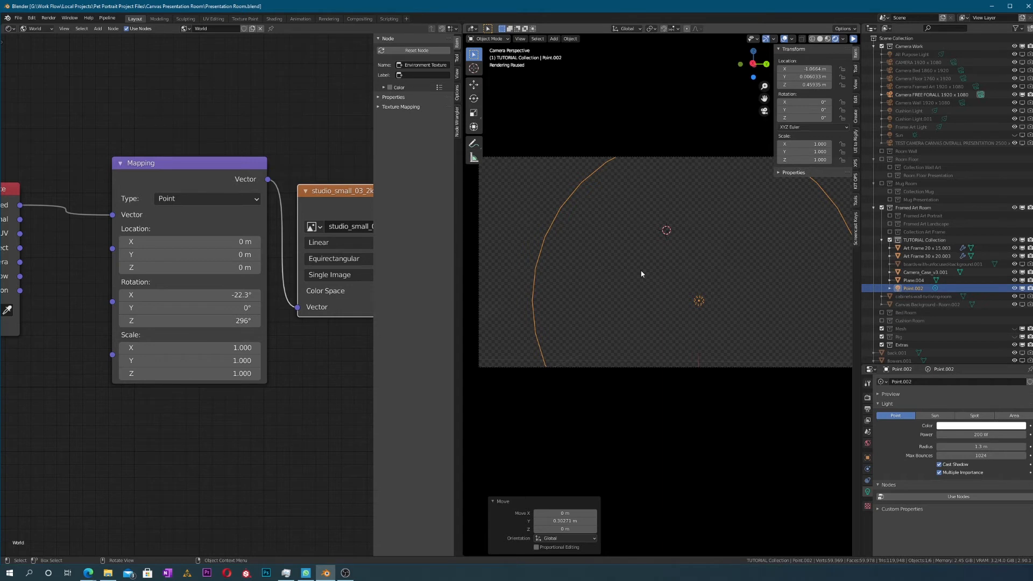
left_click(855, 39)
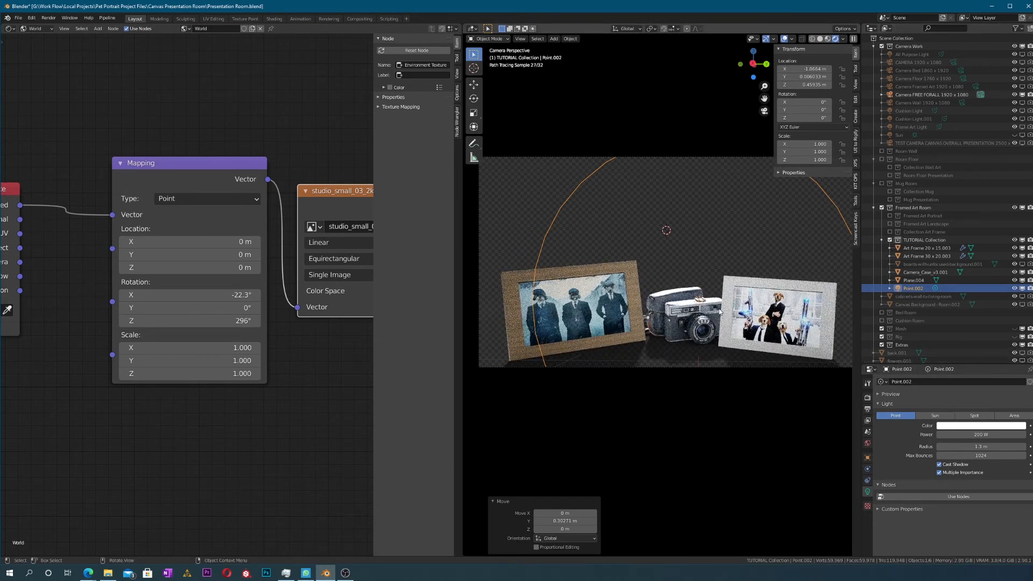
left_click(957, 435)
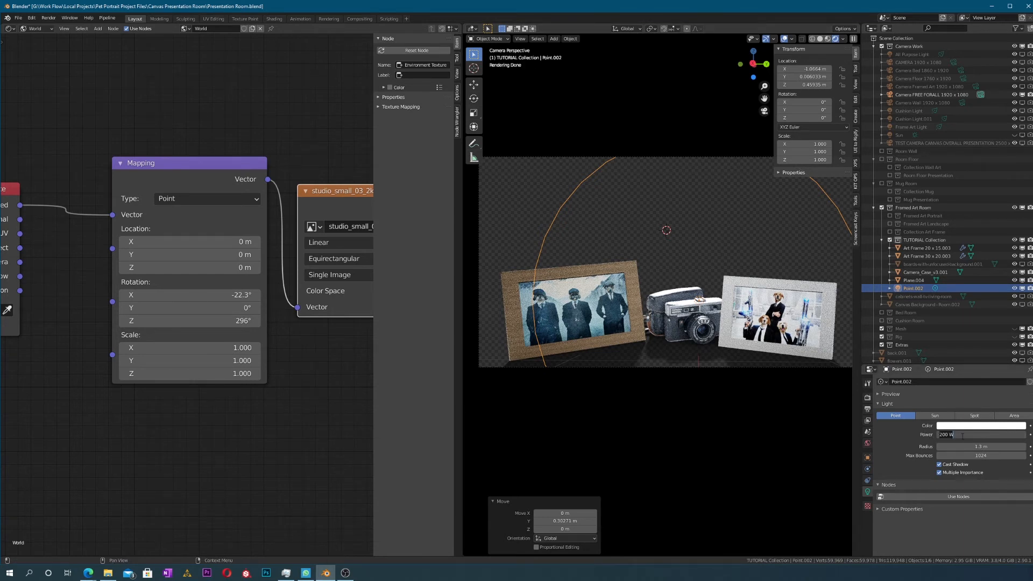
type("1000")
key("Return")
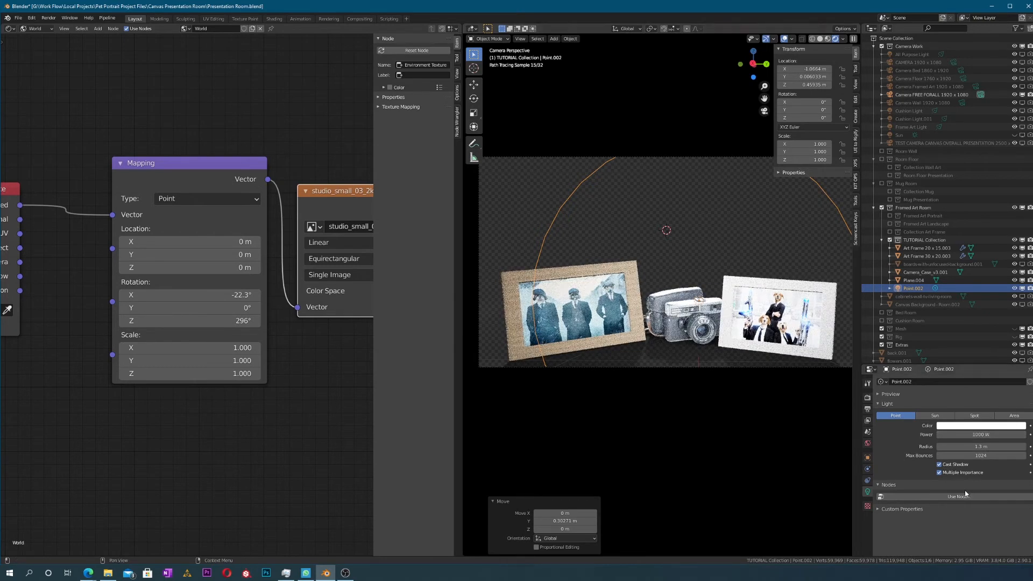
left_click_drag(953, 449, 998, 449)
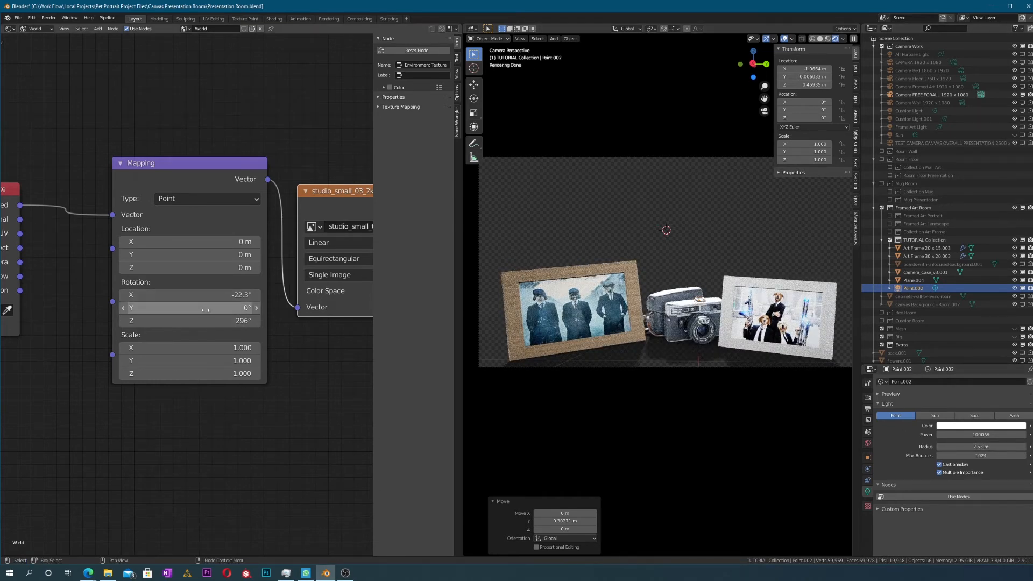
Step: Rotate the HDR by setting the Mapping node's Y rotation to about -23.7°
left_click_drag(202, 310, 206, 311)
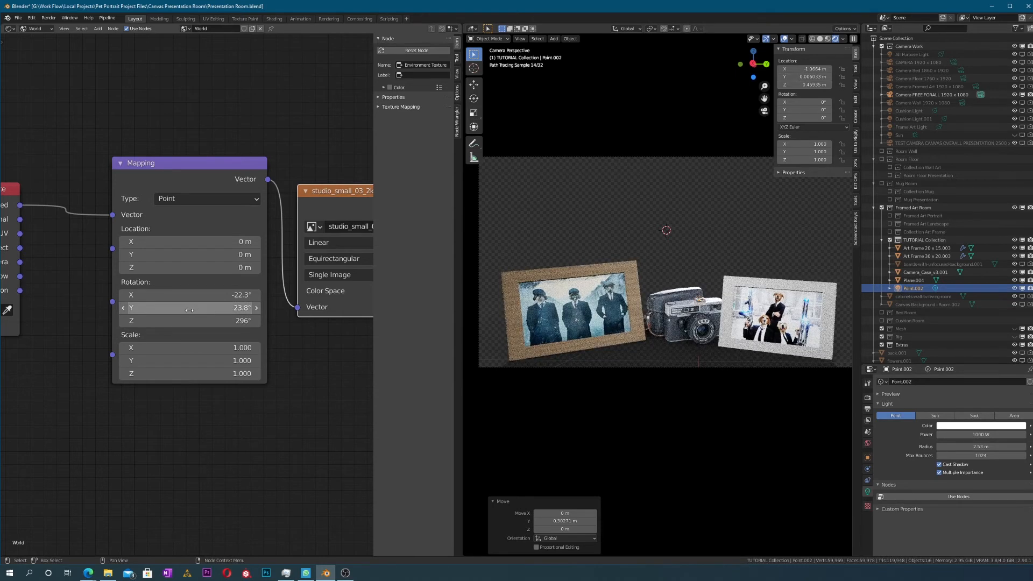
mouse_move(189, 310)
left_mouse_down()
mouse_move(165, 310)
mouse_move(204, 309)
mouse_move(190, 309)
left_mouse_up()
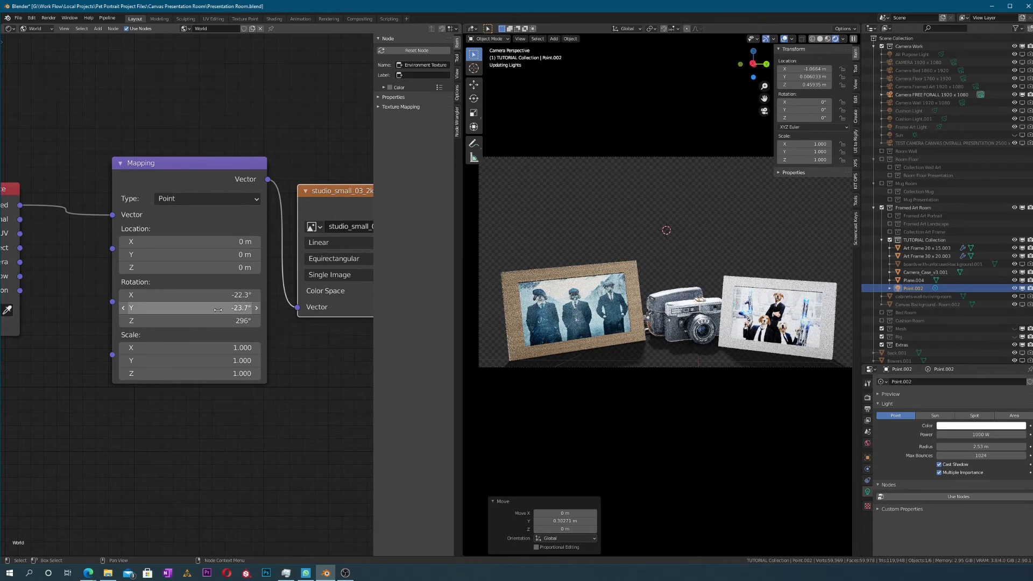
scroll(708, 353, "up", 2)
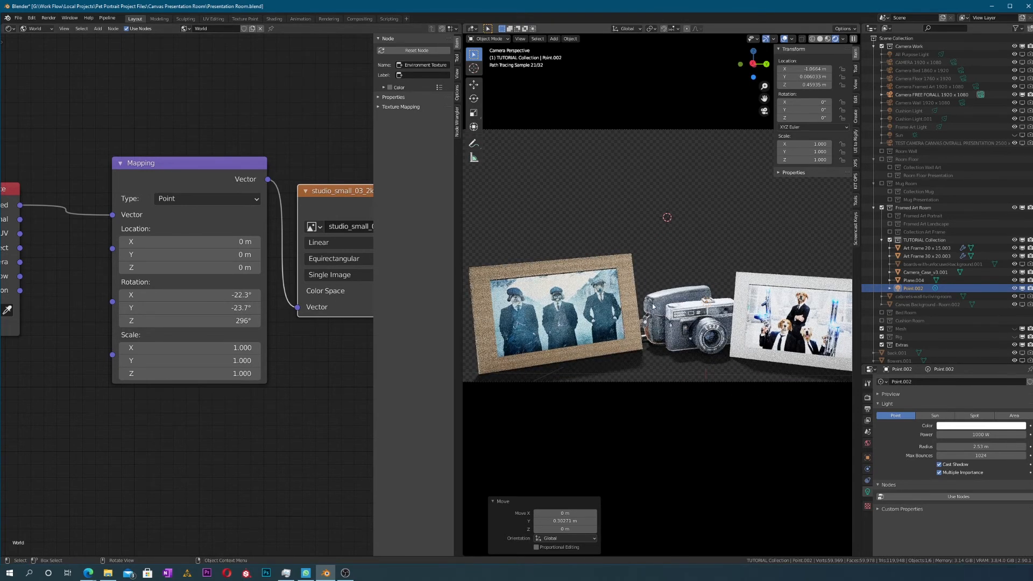
scroll(653, 306, "down", 2)
Step: Fine-tune the HDR strength through the Multiply node's value, trying 0.0007 and changing its last digit to 9
middle_click_drag(210, 376, 1, 419)
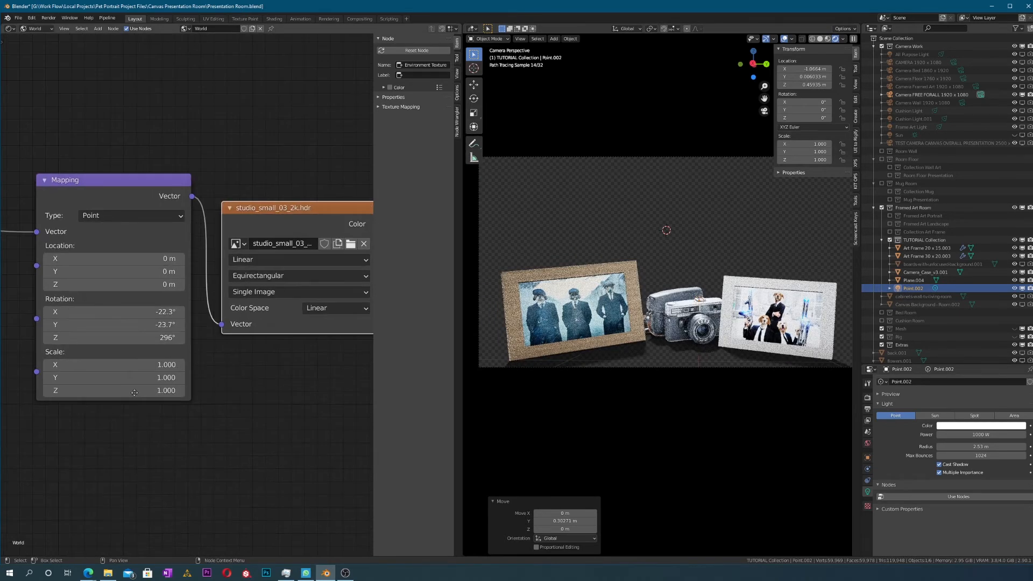
middle_click_drag(213, 404, 62, 340)
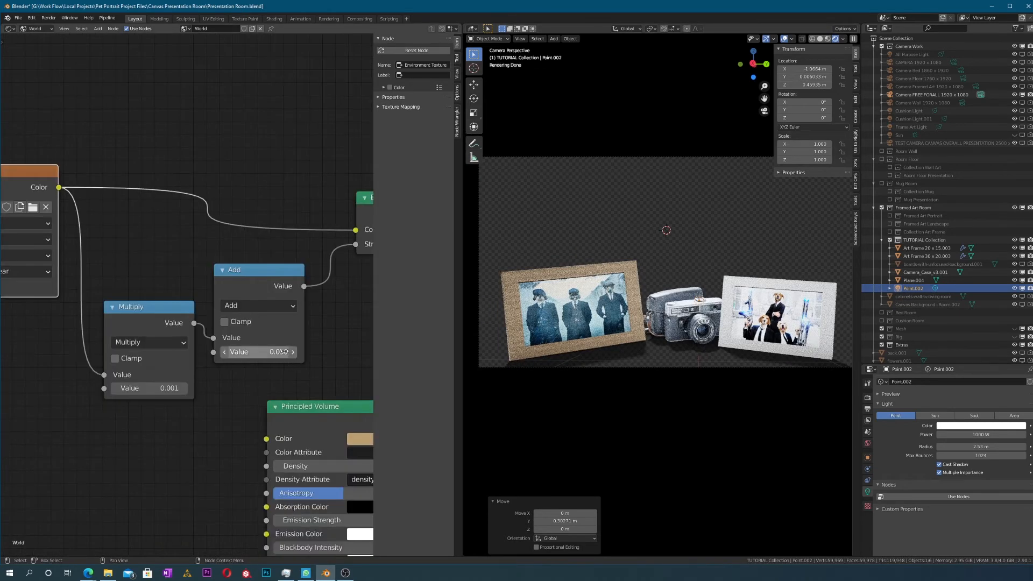
left_click(171, 388)
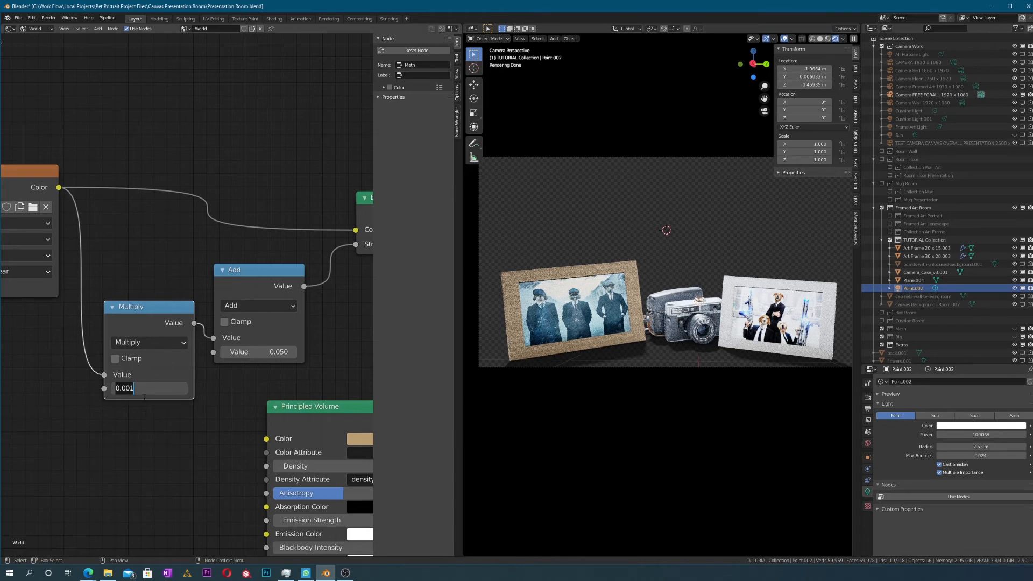
type("0.0007")
key("Return")
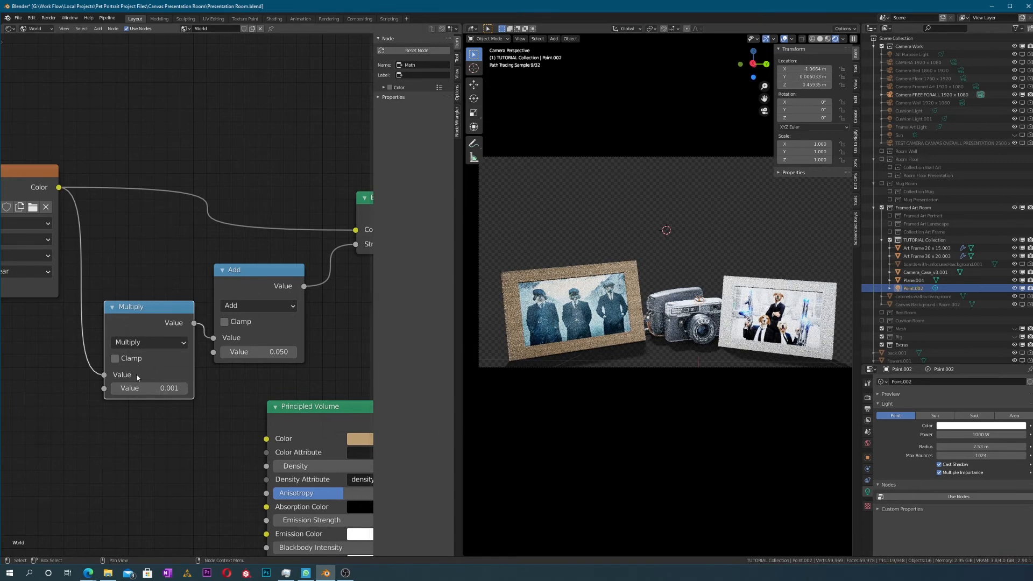
left_click(160, 389)
left_click(153, 389)
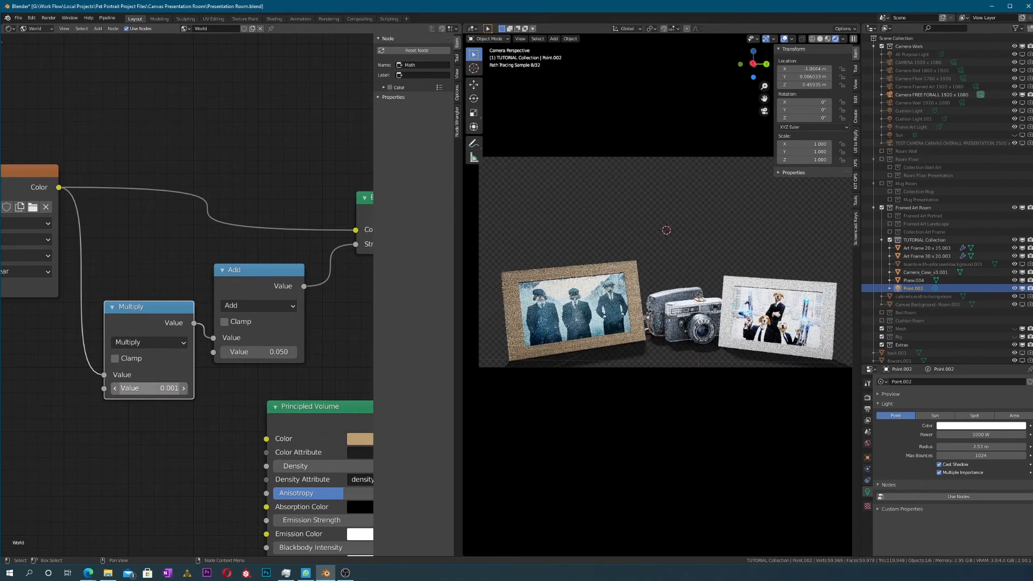
type("9")
key("Return")
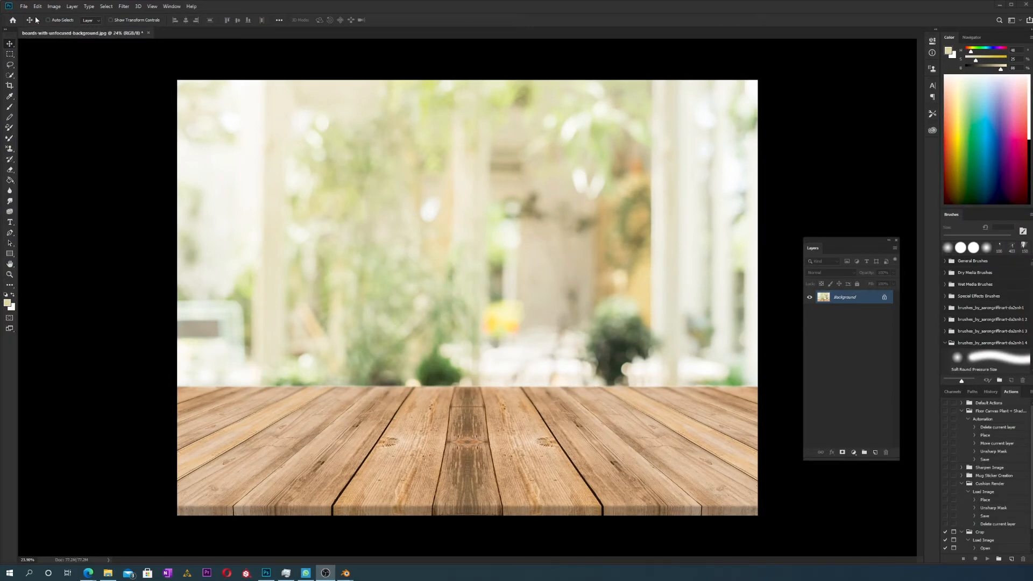
Step: In Photoshop, place the Test Render image as an embedded layer over the wooden boards background
left_click(23, 6)
left_click(41, 163)
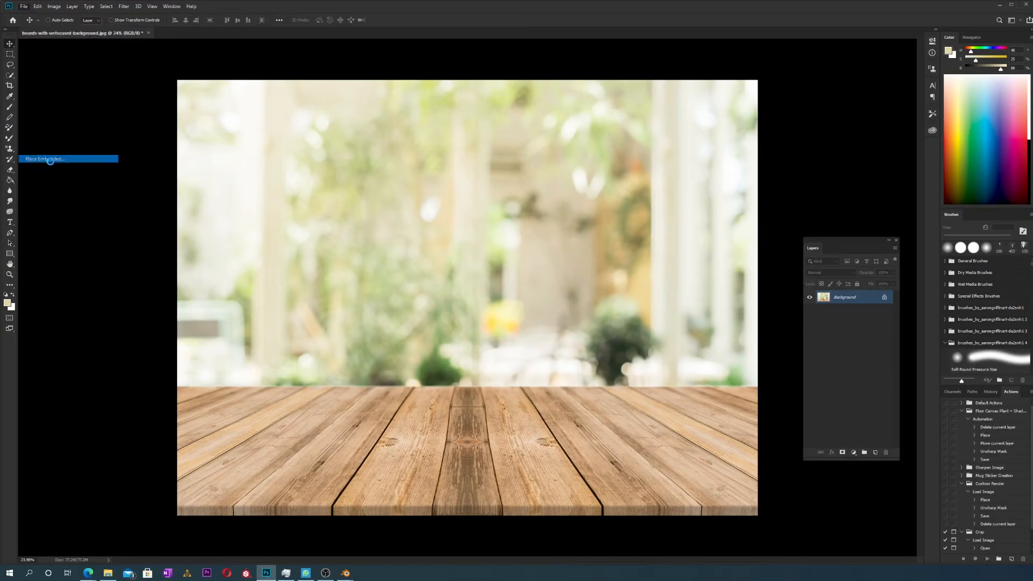
double_click(94, 86)
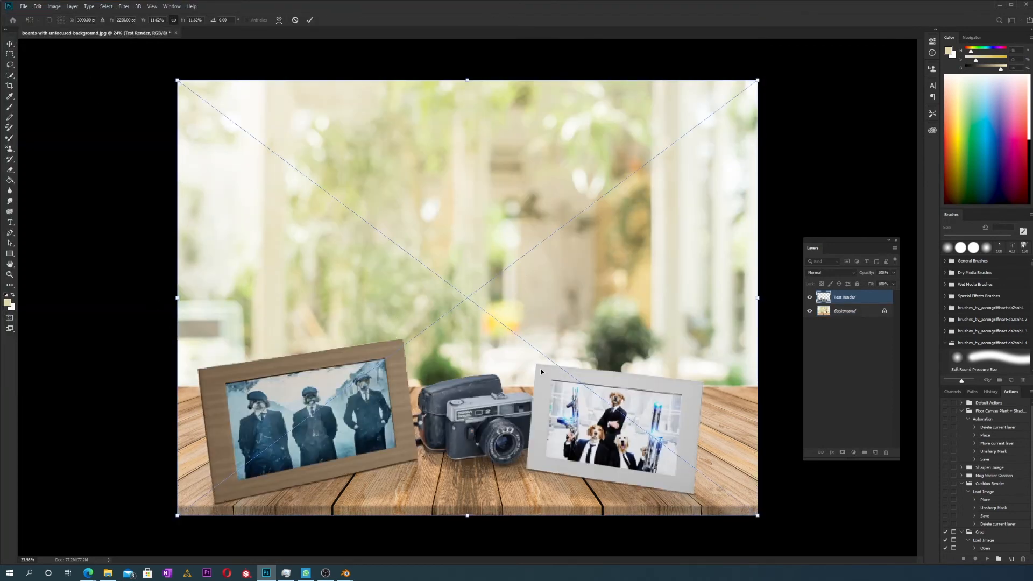
key("Return")
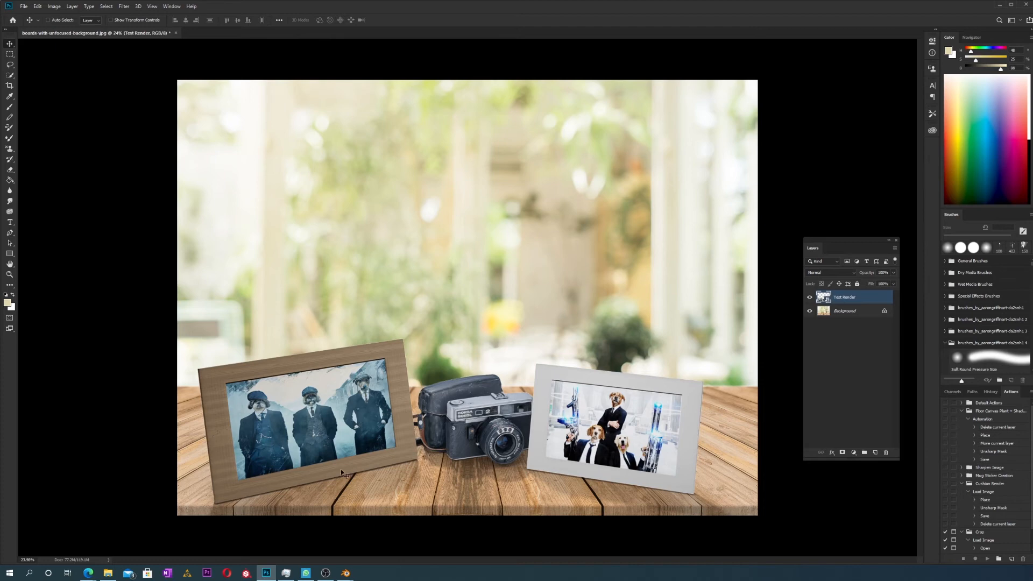
Step: Raise the Test Render layer slightly so the frames and camera sit a little further back on the wooden table
left_click_drag(345, 454, 341, 407)
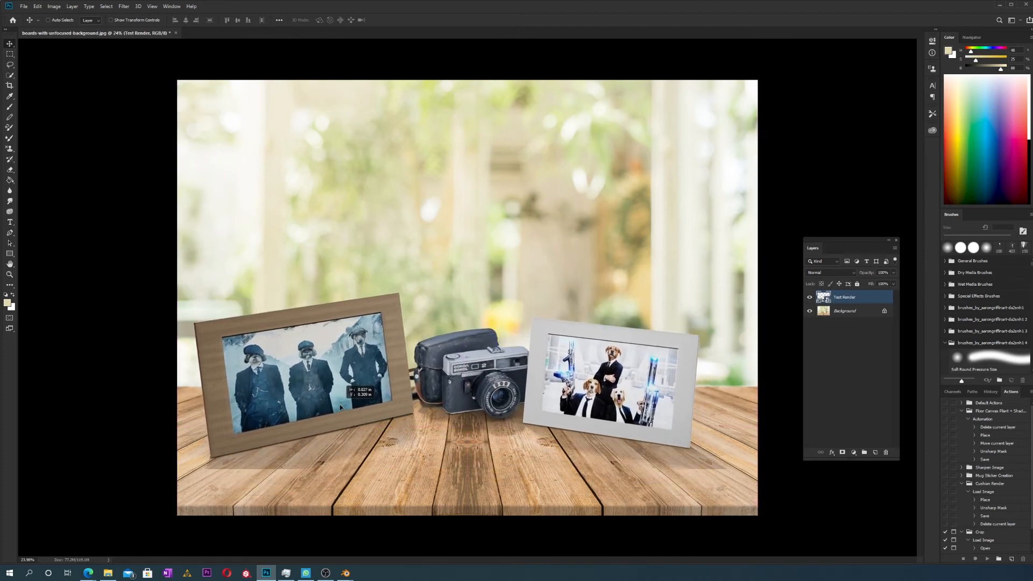
key("ctrl+z")
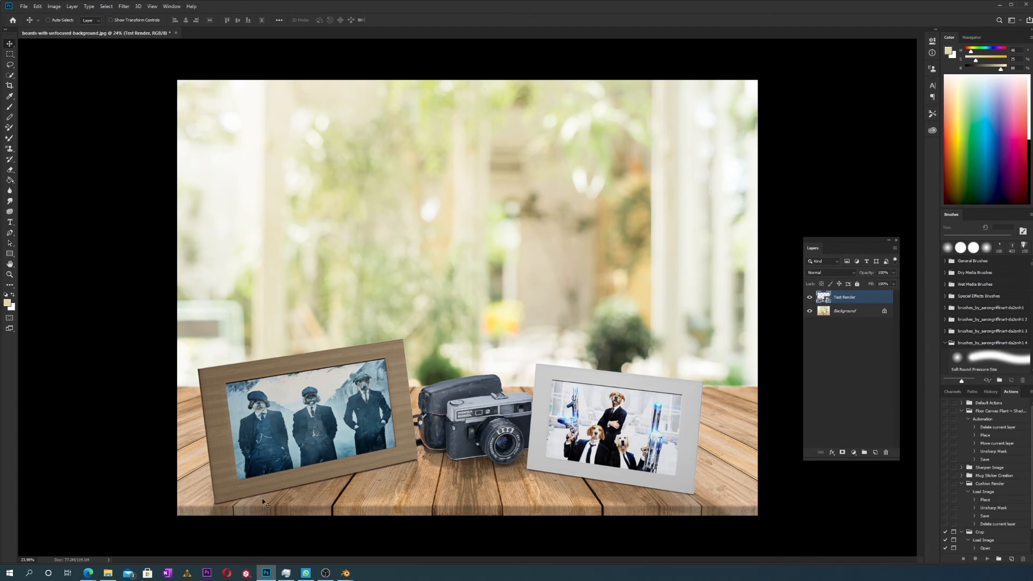
left_click_drag(298, 475, 297, 466)
key("shift+Up")
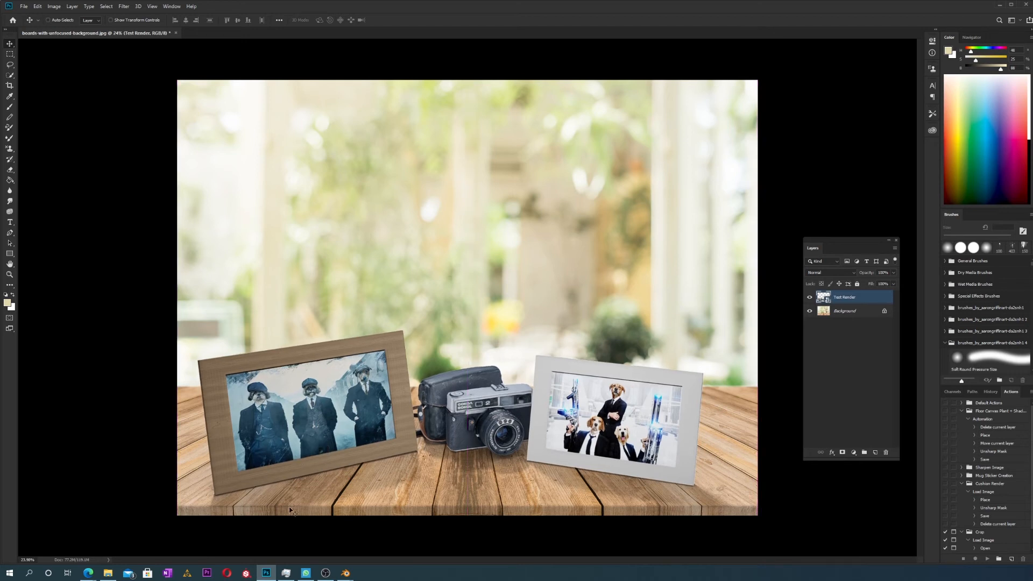
key("Up")
key("Up")
key("Up")
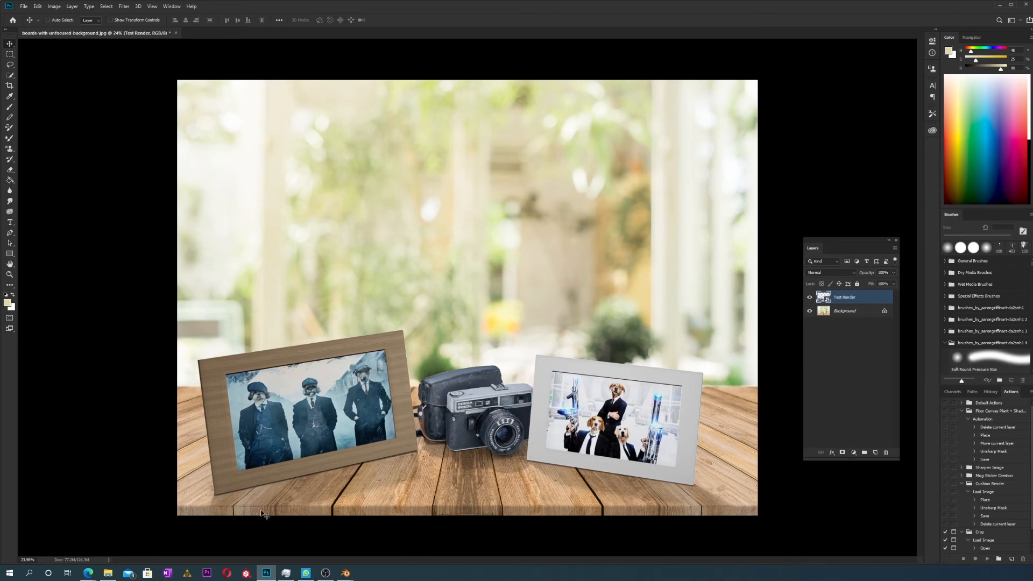
Step: Activate the Eraser tool at the table's front edge and rasterize the Test Render layer
mouse_move(301, 512)
left_mouse_down("ctrl")
mouse_move(575, 284)
mouse_move(655, 238)
left_mouse_up("ctrl")
left_click_drag(506, 349, 565, 323, "ctrl")
key("e")
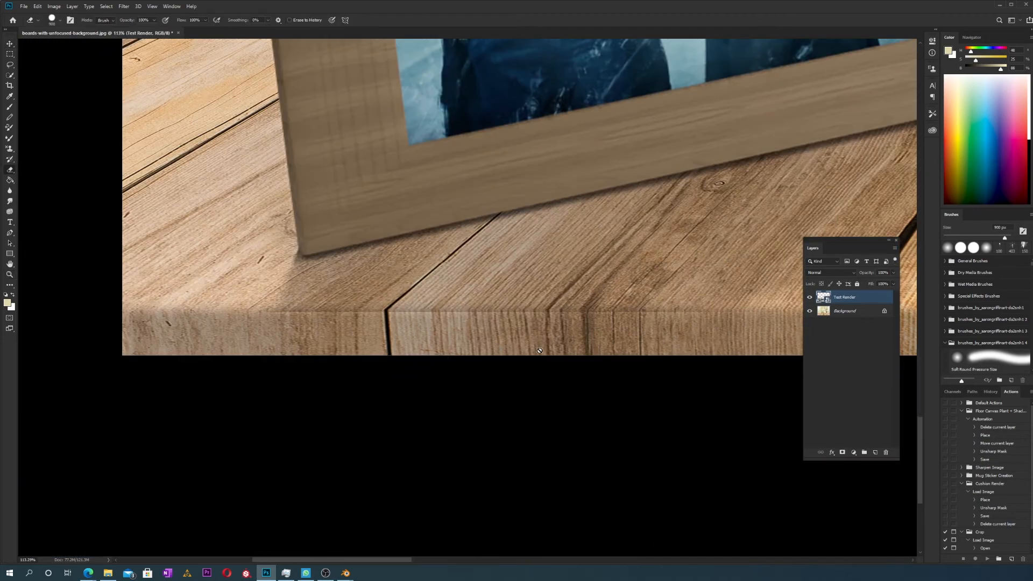
left_click(540, 350)
left_click(509, 214)
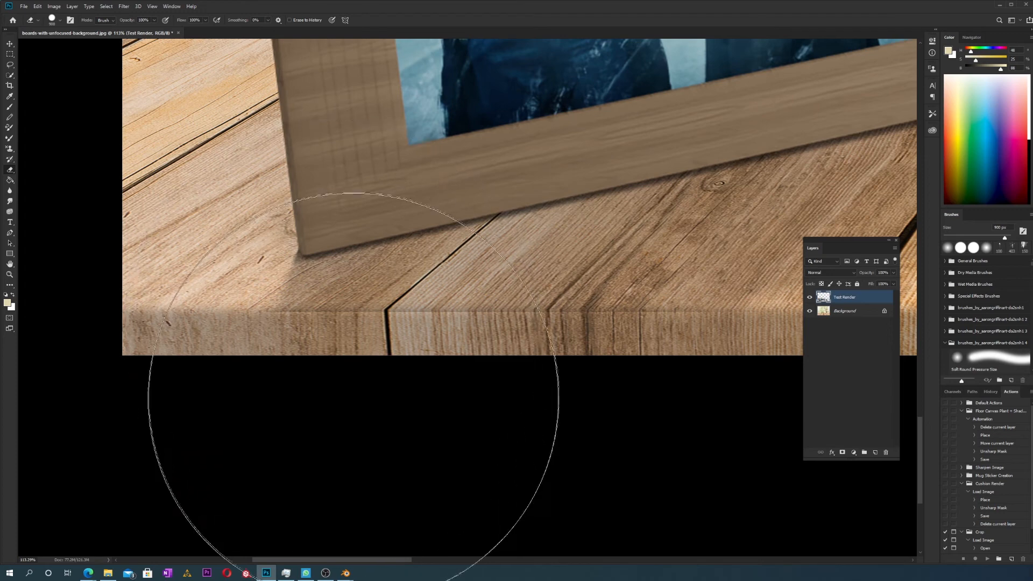
Step: Reduce the eraser brush to 300 px and lower its hardness for a soft edge
key("bracketleft")
key("bracketleft")
key("bracketleft")
key("bracketleft")
key("bracketleft")
key("bracketleft")
key("bracketleft")
key("bracketleft")
key("bracketleft")
key("bracketleft")
key("bracketleft")
key("bracketleft")
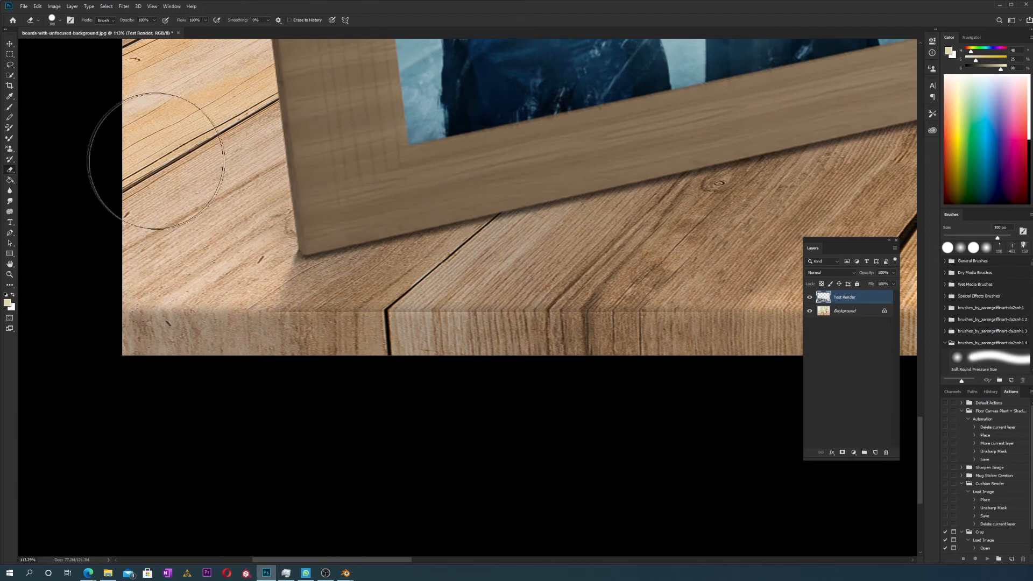
left_click(59, 20)
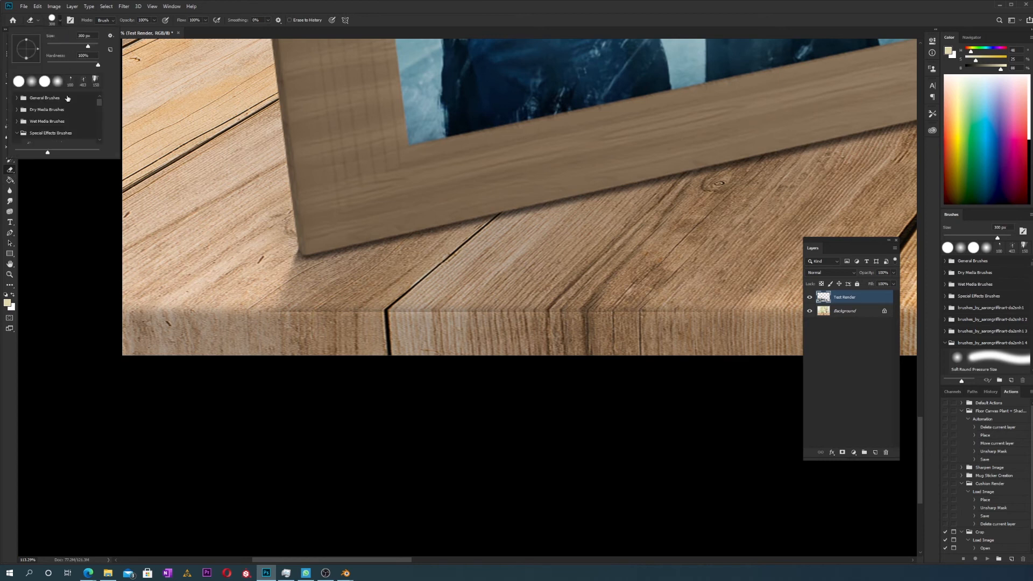
left_click(62, 65)
Step: Erase the leftover render shadow along the table's front edge on the Test Render layer with the soft eraser
left_click(299, 371)
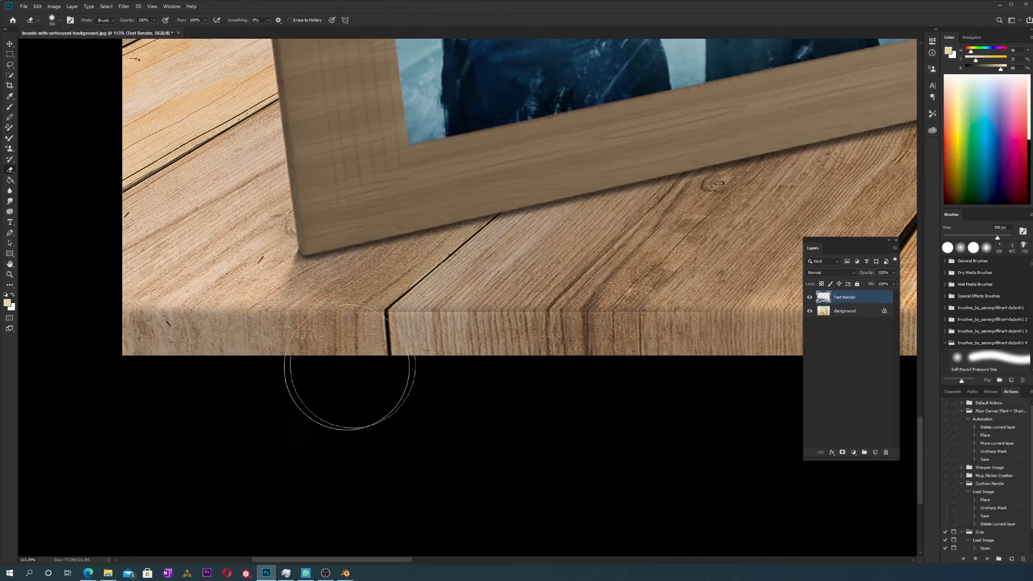
mouse_move(350, 366)
left_mouse_down()
mouse_move(636, 392)
mouse_move(735, 389)
mouse_move(544, 395)
left_mouse_up()
key("space")
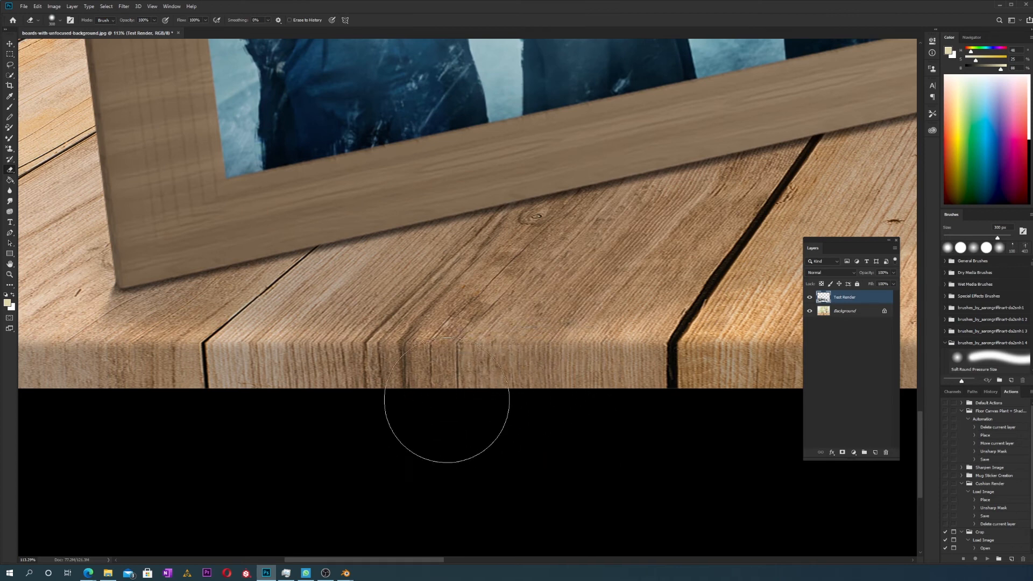
key("z")
left_click_drag(627, 312, 552, 361)
left_click_drag(511, 408, 519, 400)
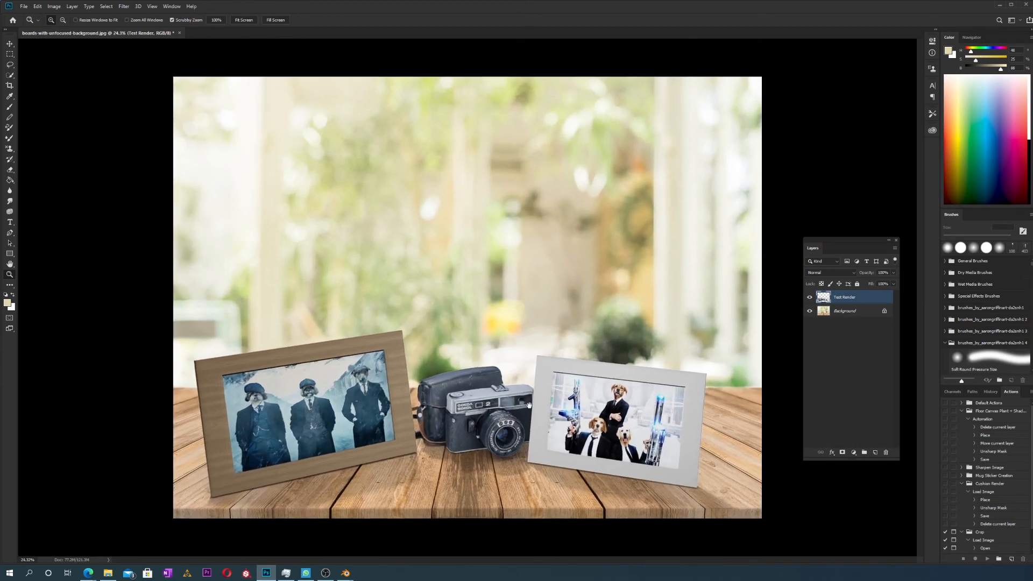
left_click_drag(627, 377, 638, 393)
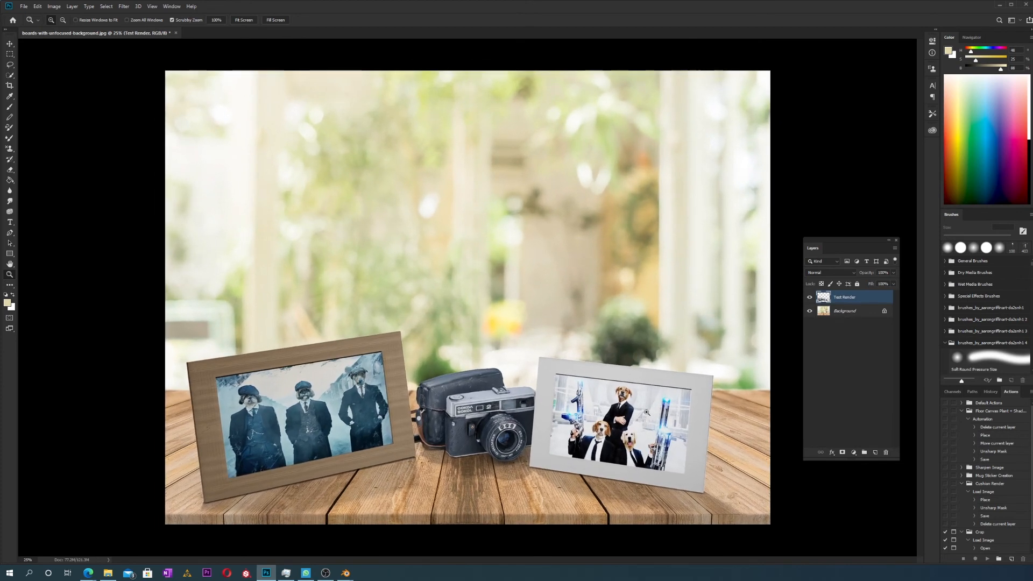
key("v")
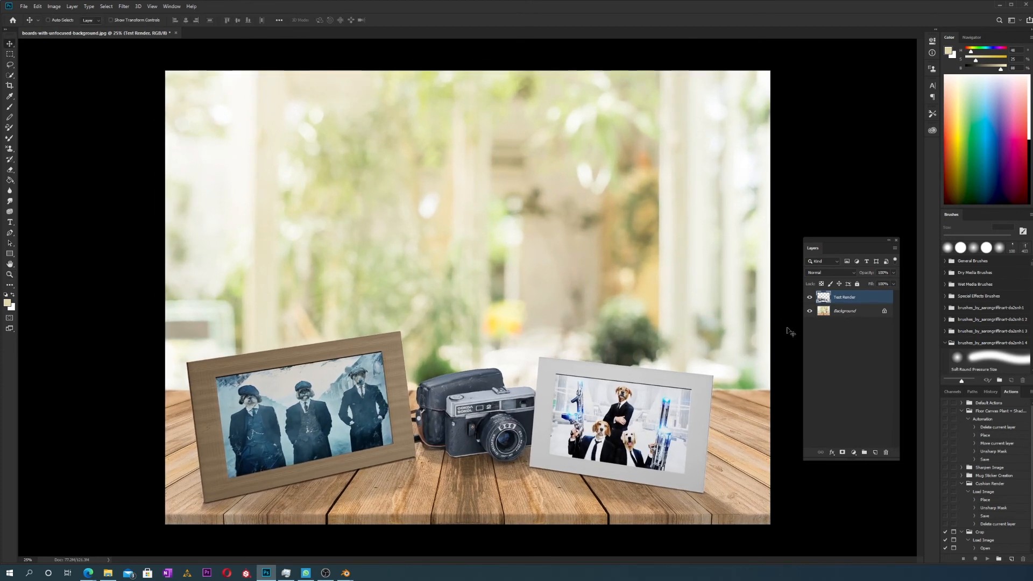
Step: Add a new layer above Test Render with the Overlay blend mode and clip it to the Test Render layer
left_click(874, 452)
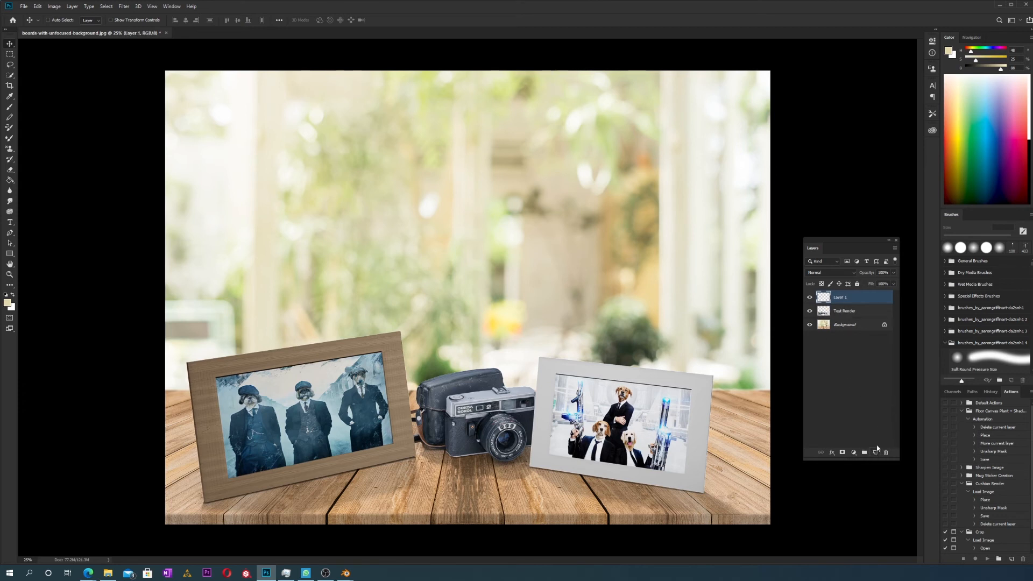
left_click(841, 274)
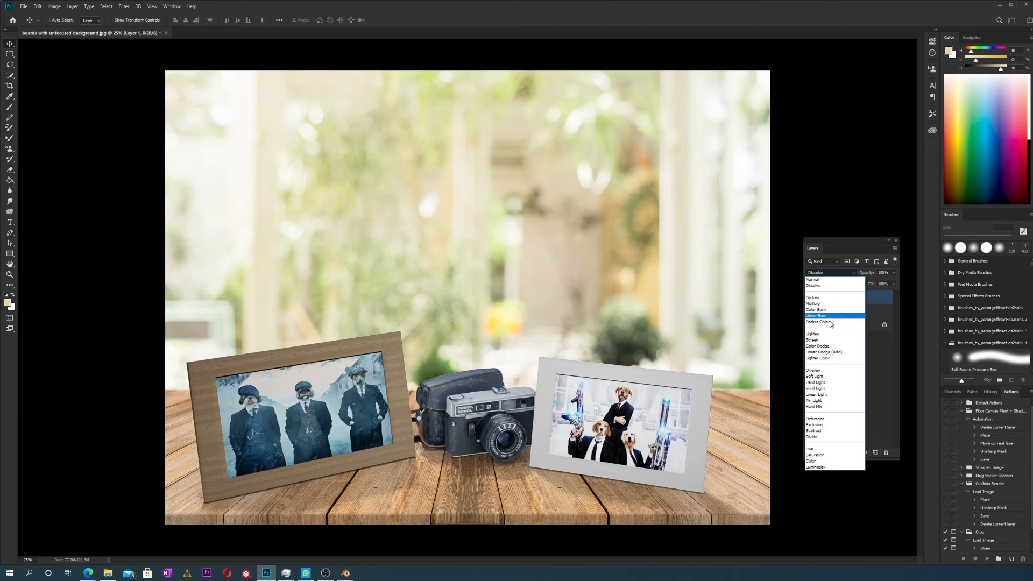
left_click(826, 374)
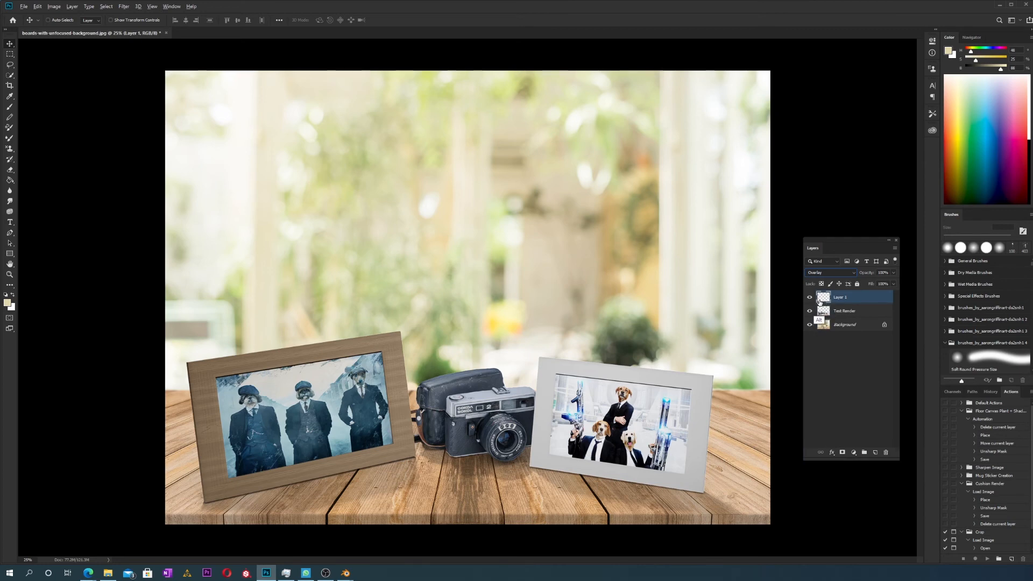
double_click(820, 302)
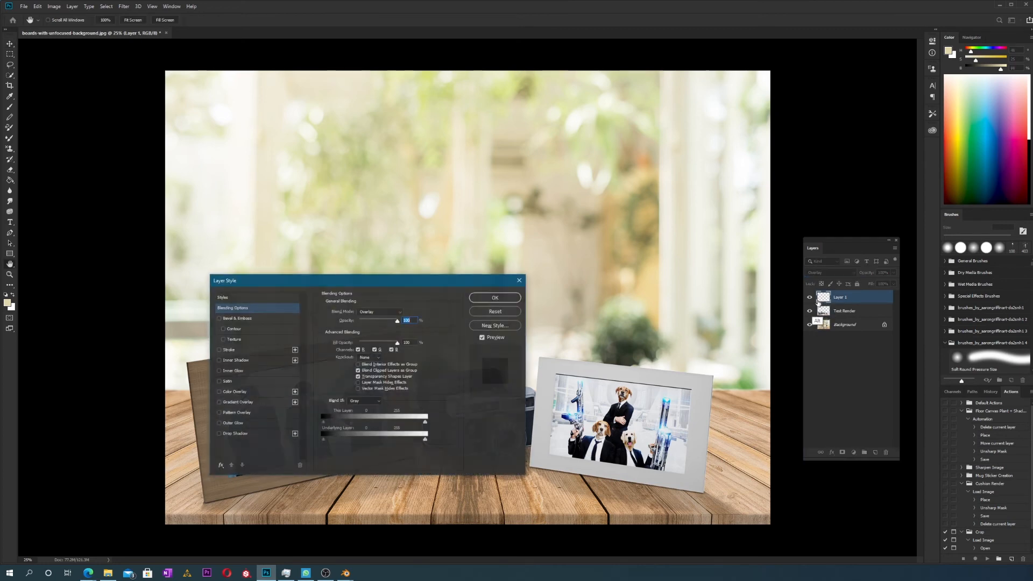
key("Escape")
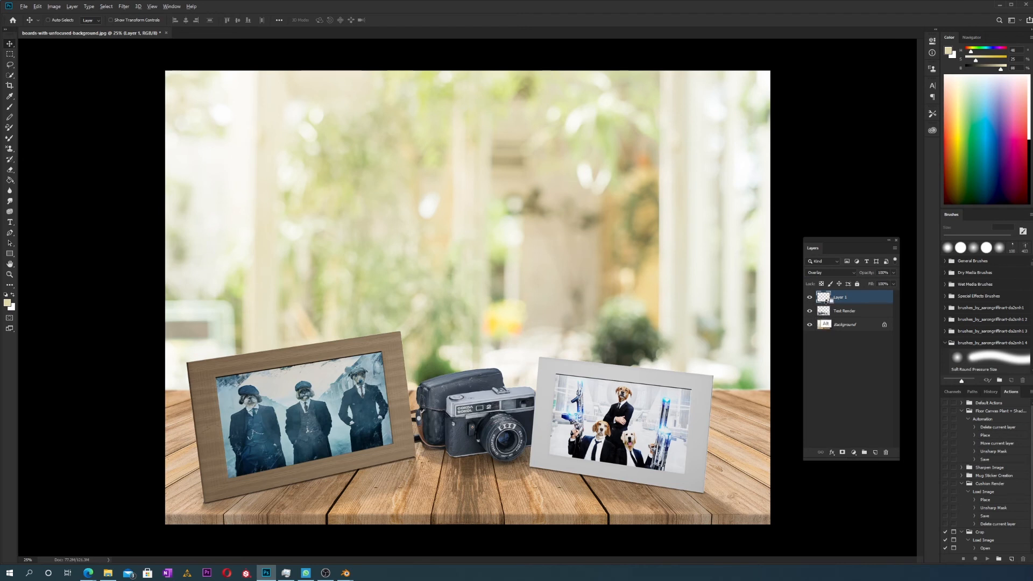
left_click(829, 303, "alt")
Step: Fill the clipped Overlay layer with a beige colour sampled from the blurred background using the Paint Bucket tool
left_click(9, 181)
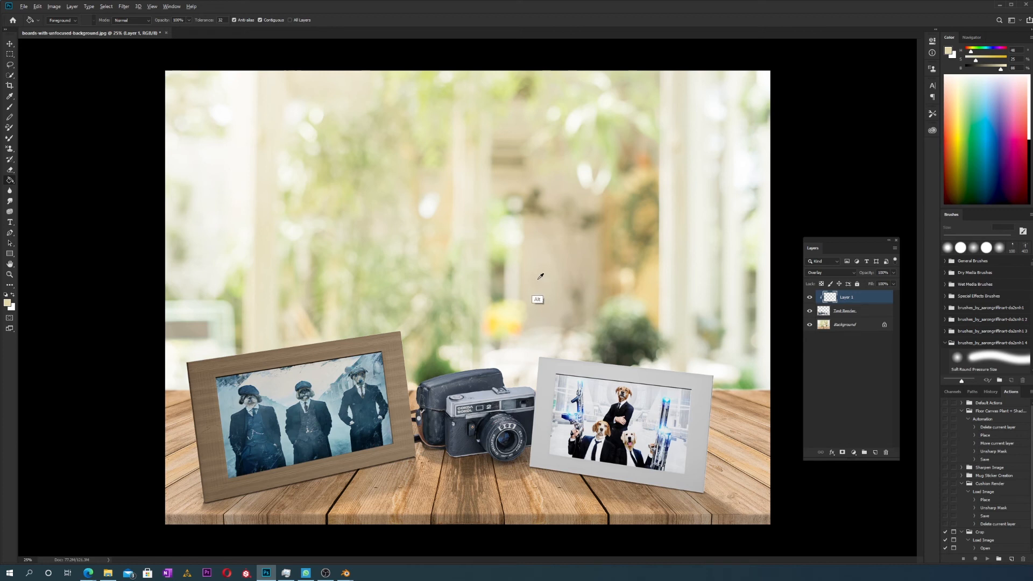
left_click(544, 278, "alt")
left_click(509, 295)
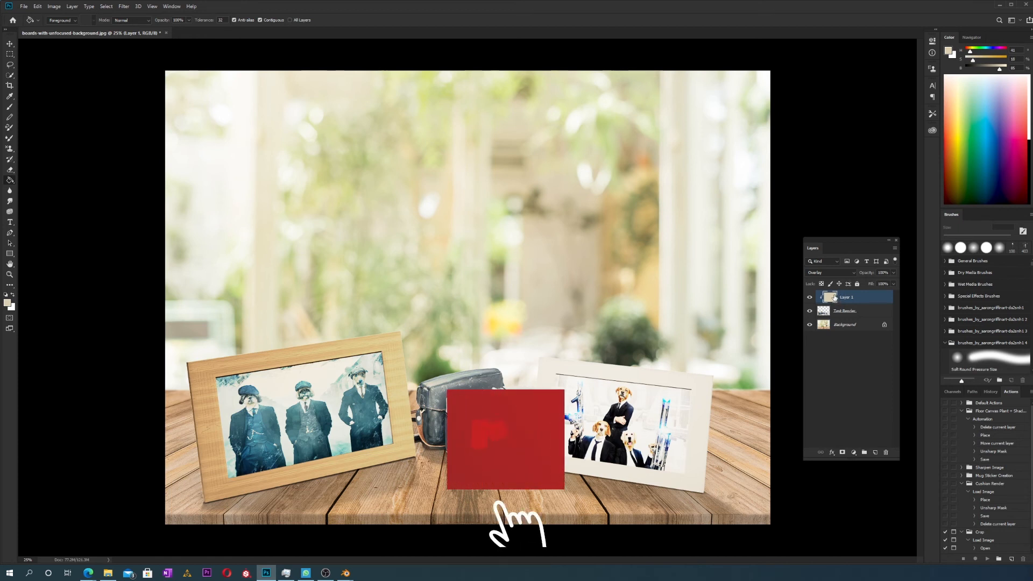
Step: Reduce the beige Overlay layer's opacity to 27% so the frames and camera get a subtle warm tint
left_click(894, 273)
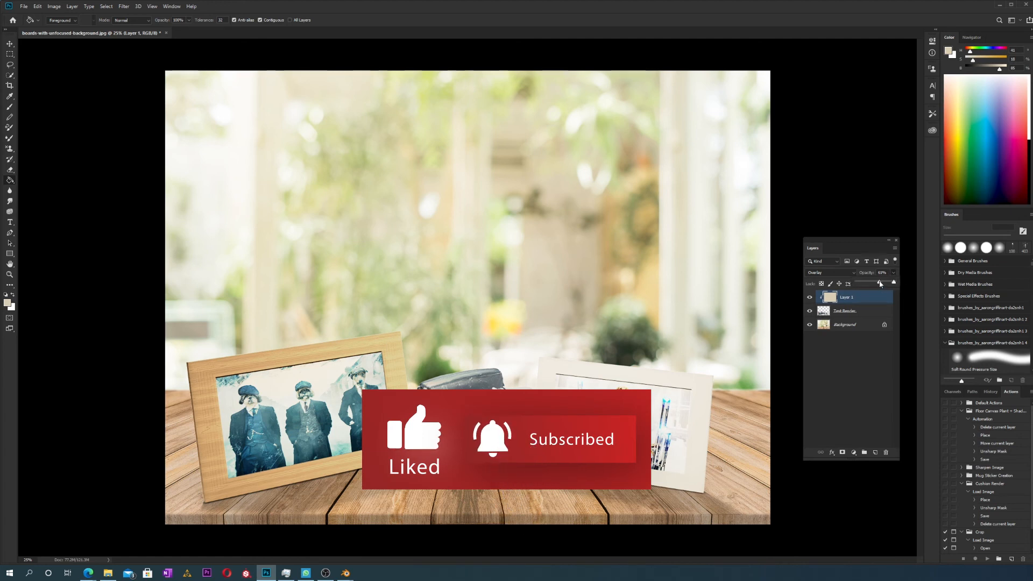
left_click_drag(880, 284, 850, 289)
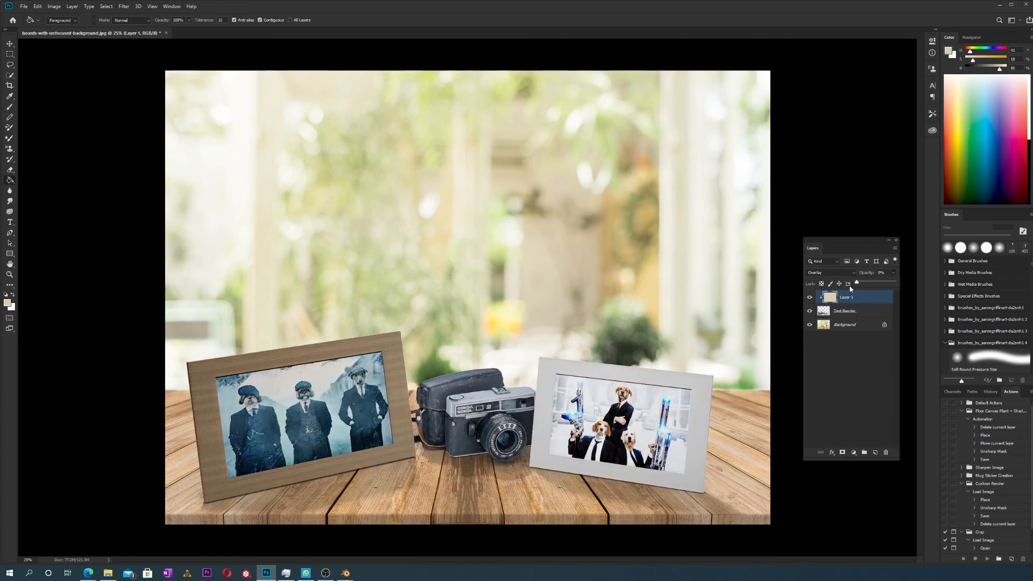
left_click_drag(860, 287, 866, 287)
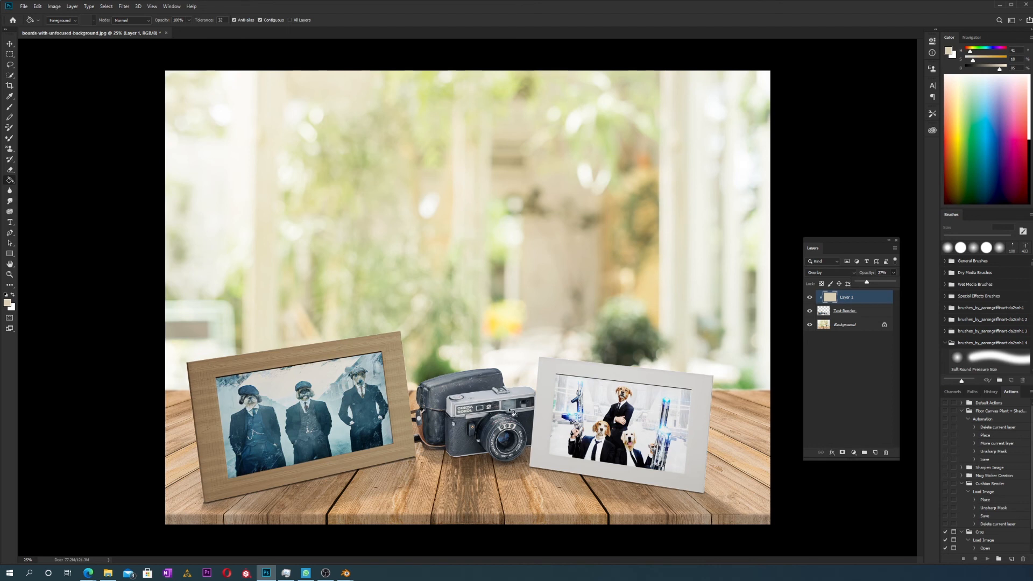
key("v")
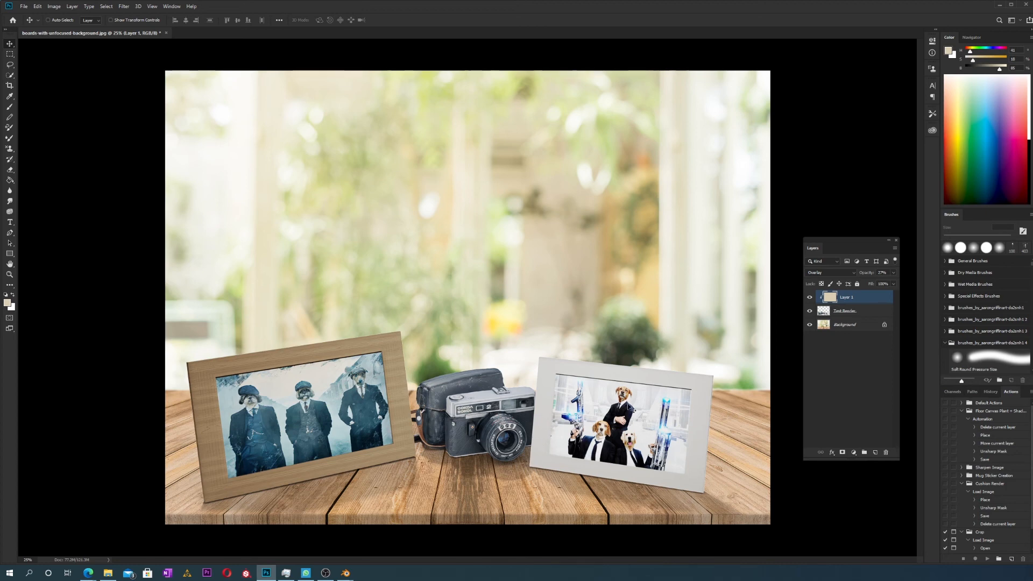
key("z")
left_click_drag(631, 408, 644, 404)
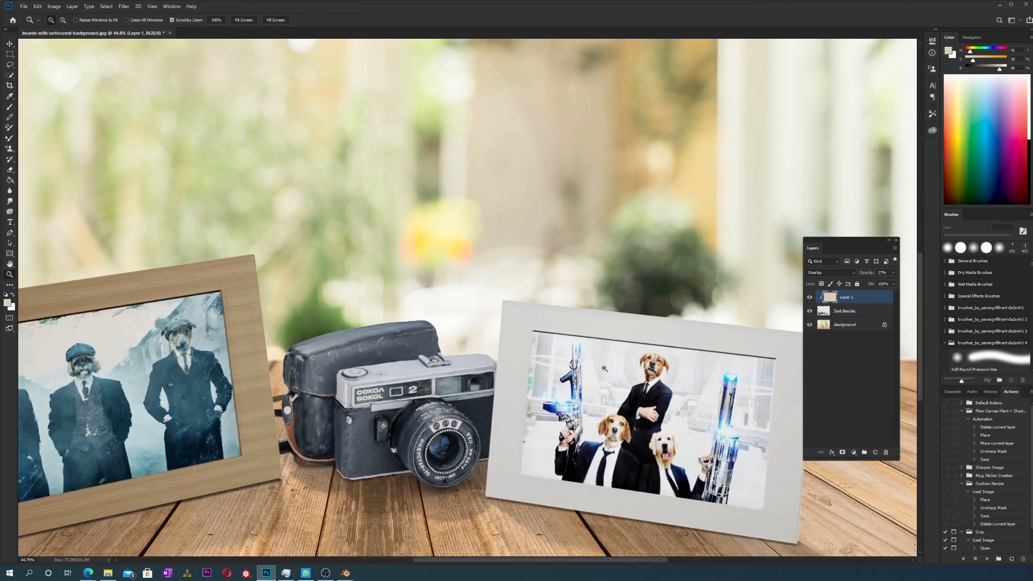
left_click_drag(604, 369, 575, 380)
key("v")
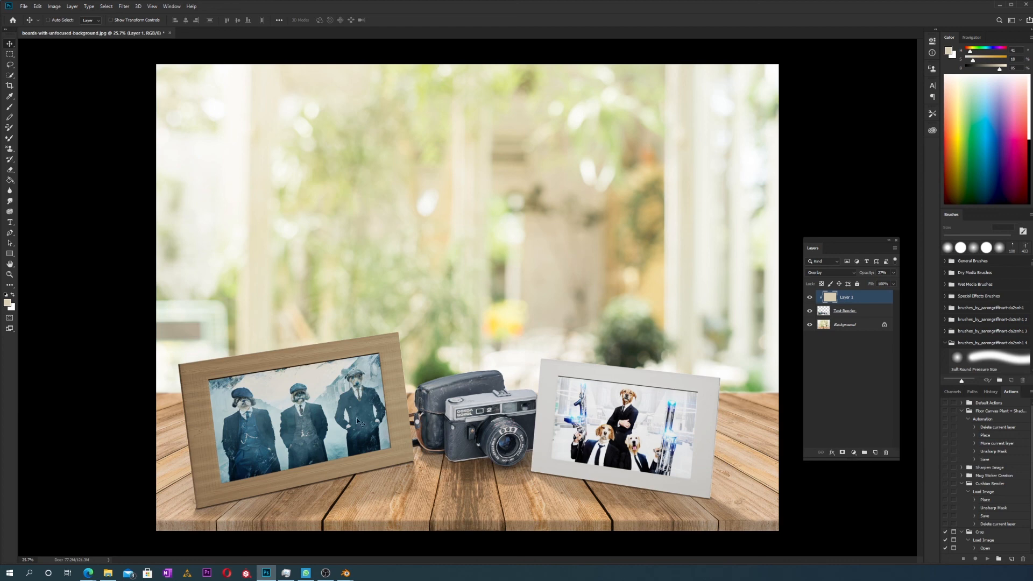
Step: Open the image Trio Dogs Cushion Small - Musketeers Template.png from the Hero Templates folder
left_click(23, 6)
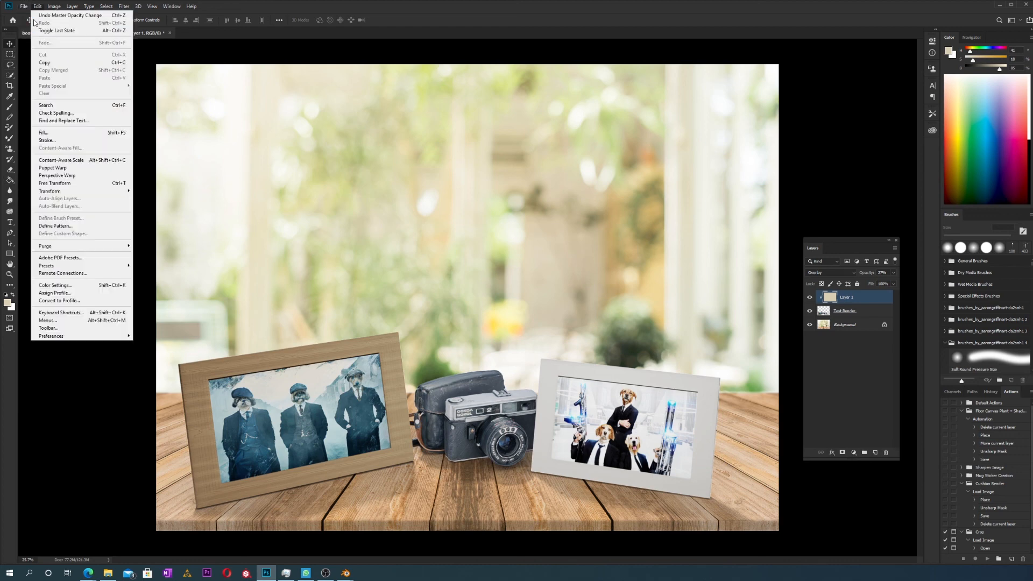
left_click(33, 23)
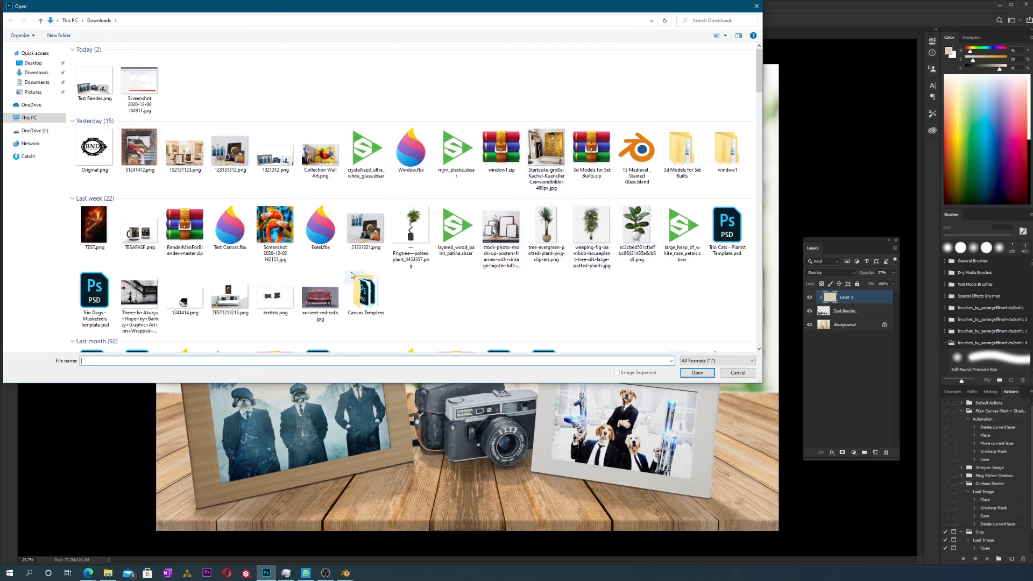
double_click(366, 293)
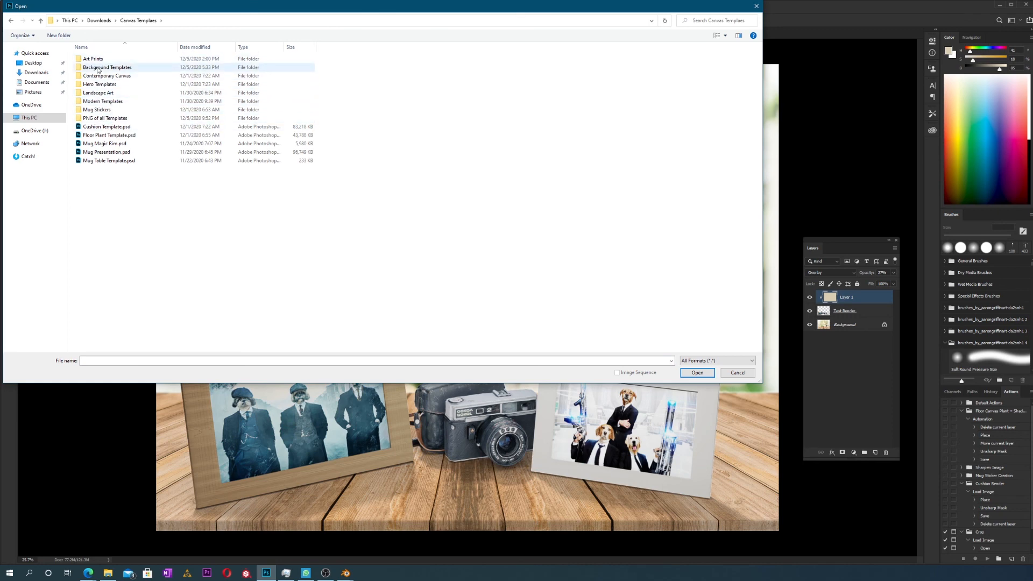
double_click(107, 85)
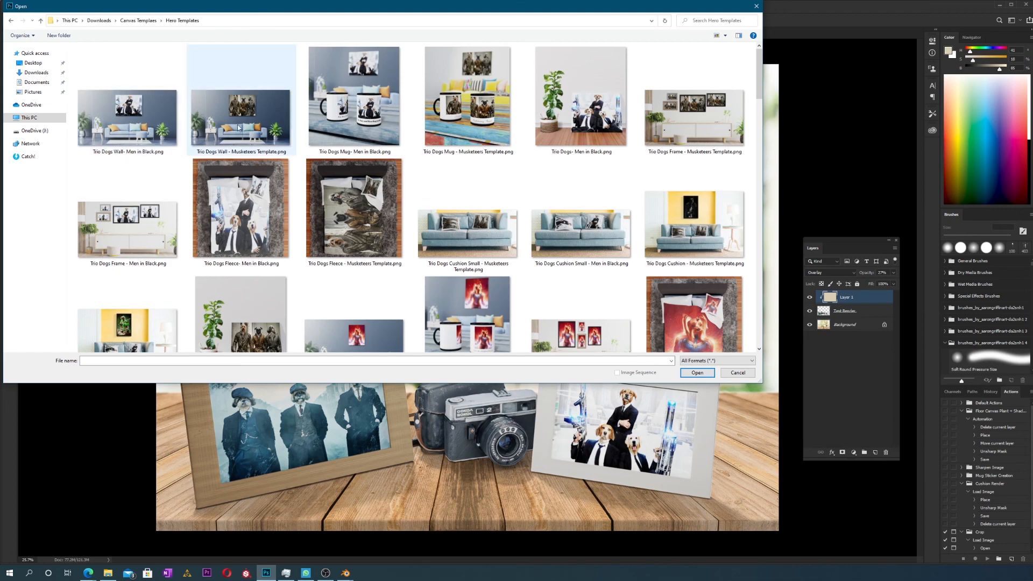
double_click(494, 250)
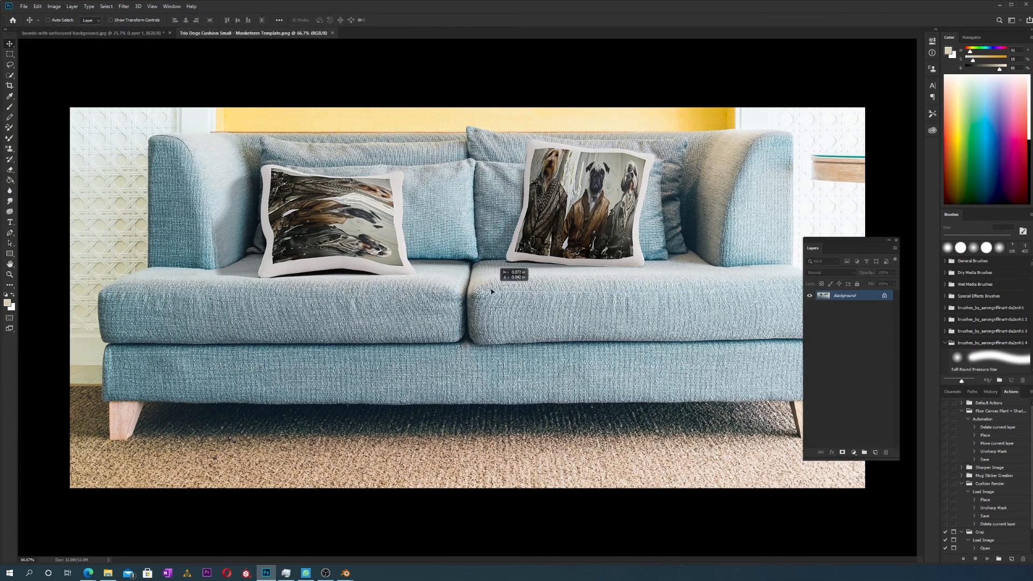
left_click(573, 229)
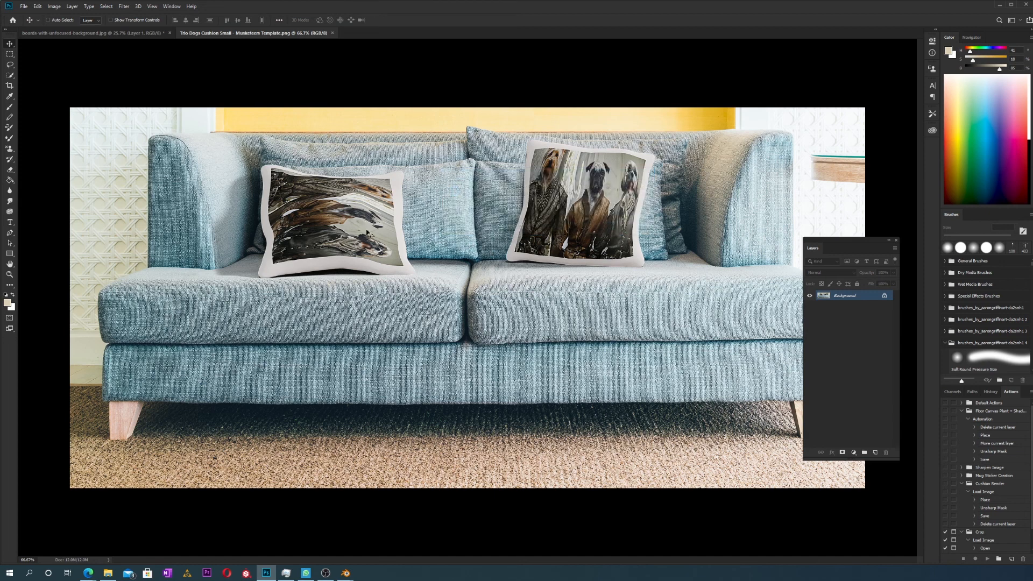